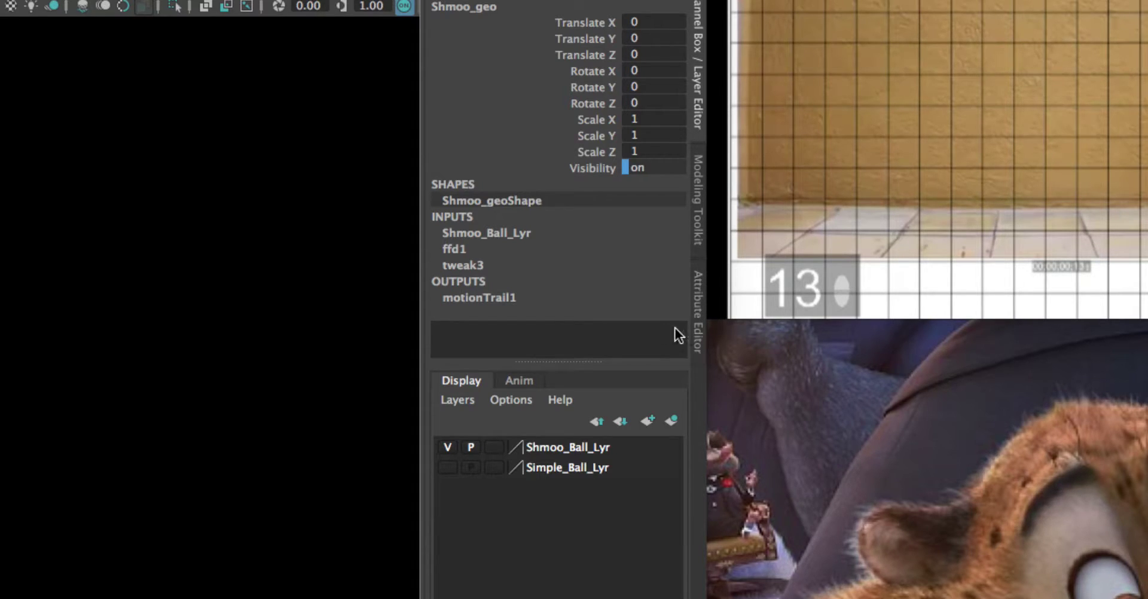
# Browse the attributes of the ball geometry's connected nodes through to its Shmoo_Phong material.
pyautogui.click(697, 313)
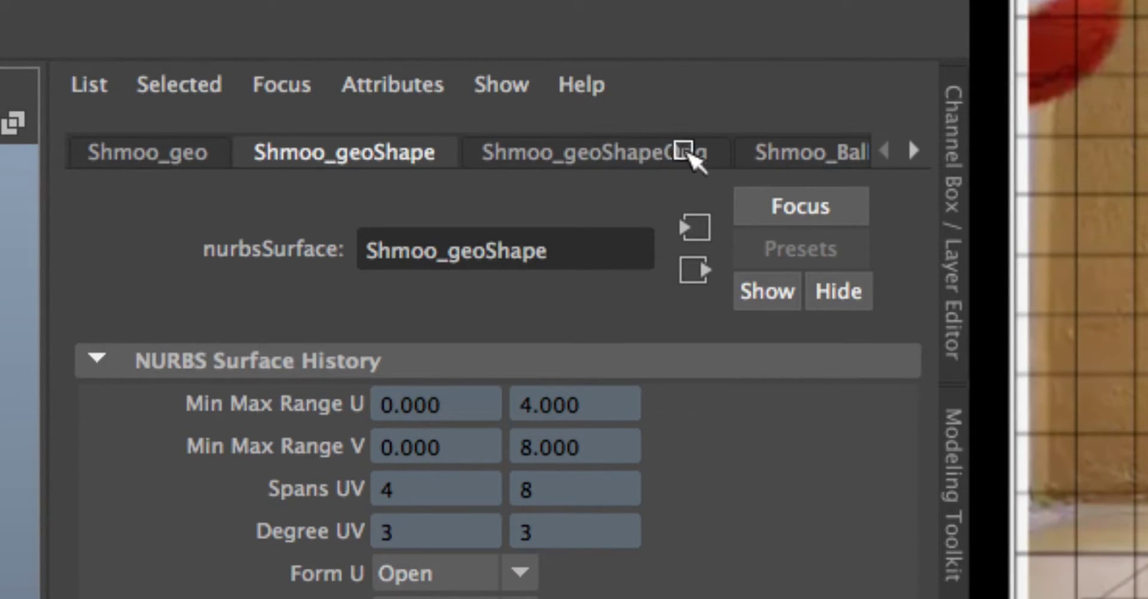
pyautogui.click(651, 146)
pyautogui.click(763, 151)
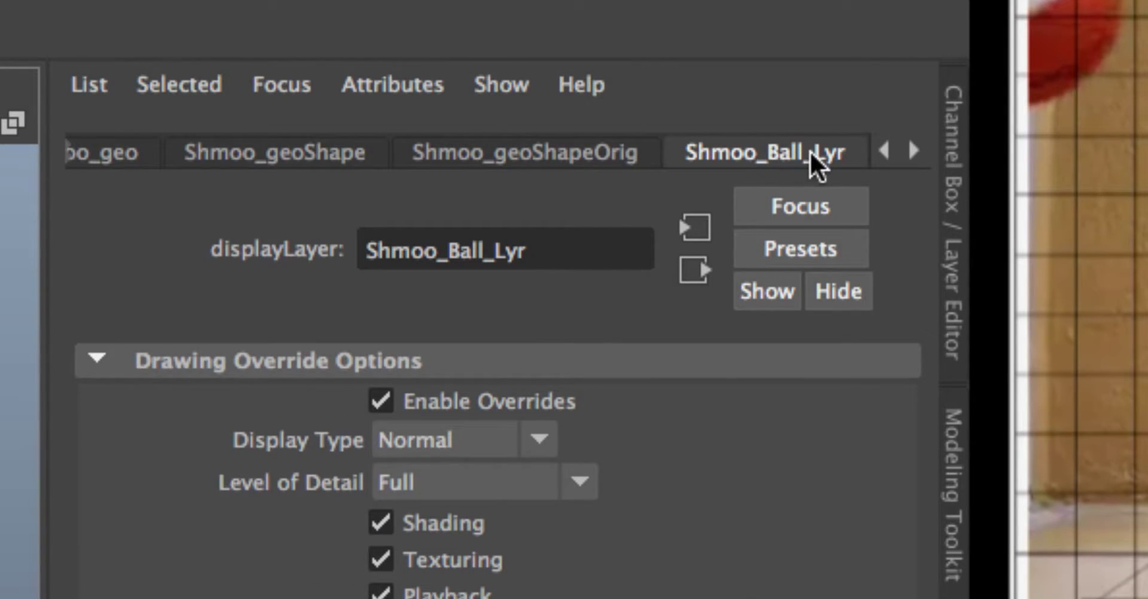
pyautogui.click(913, 151)
pyautogui.click(909, 151)
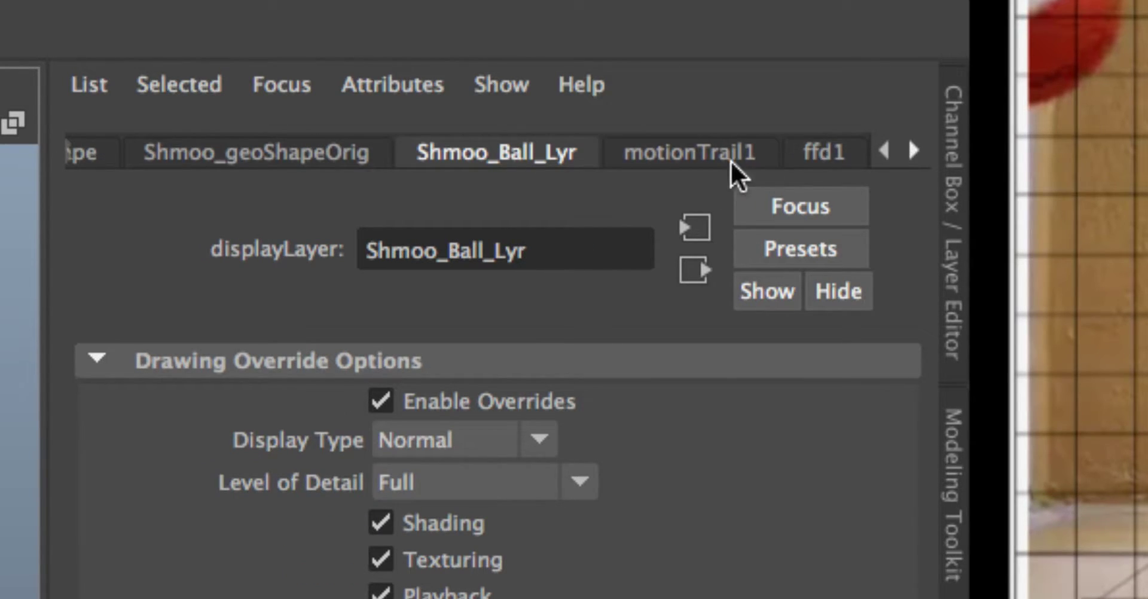
pyautogui.click(688, 157)
pyautogui.click(814, 155)
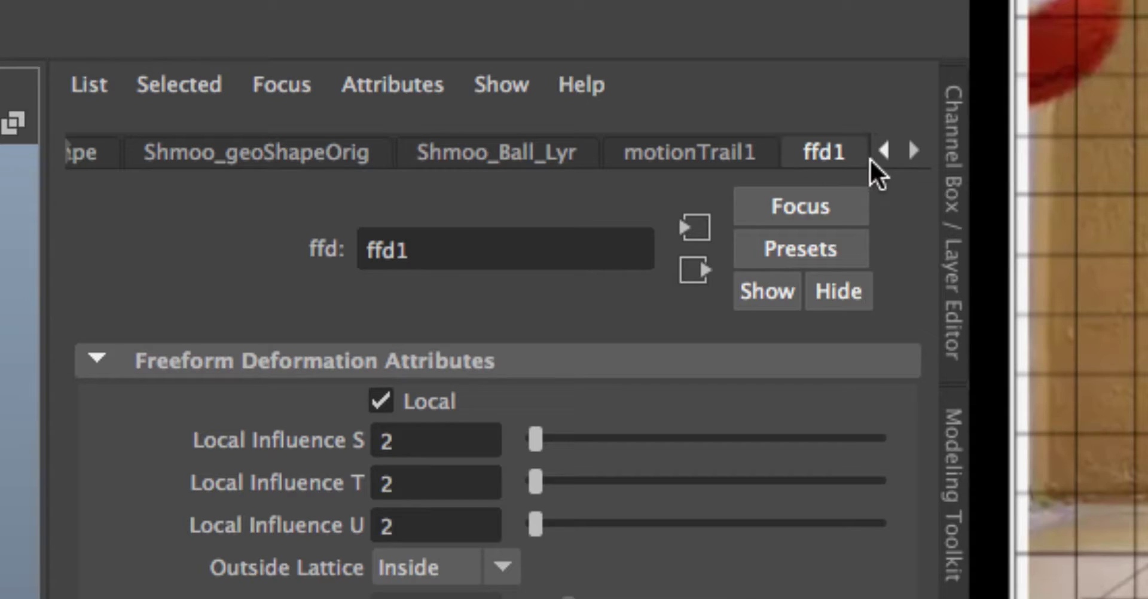
pyautogui.click(911, 150)
pyautogui.click(911, 151)
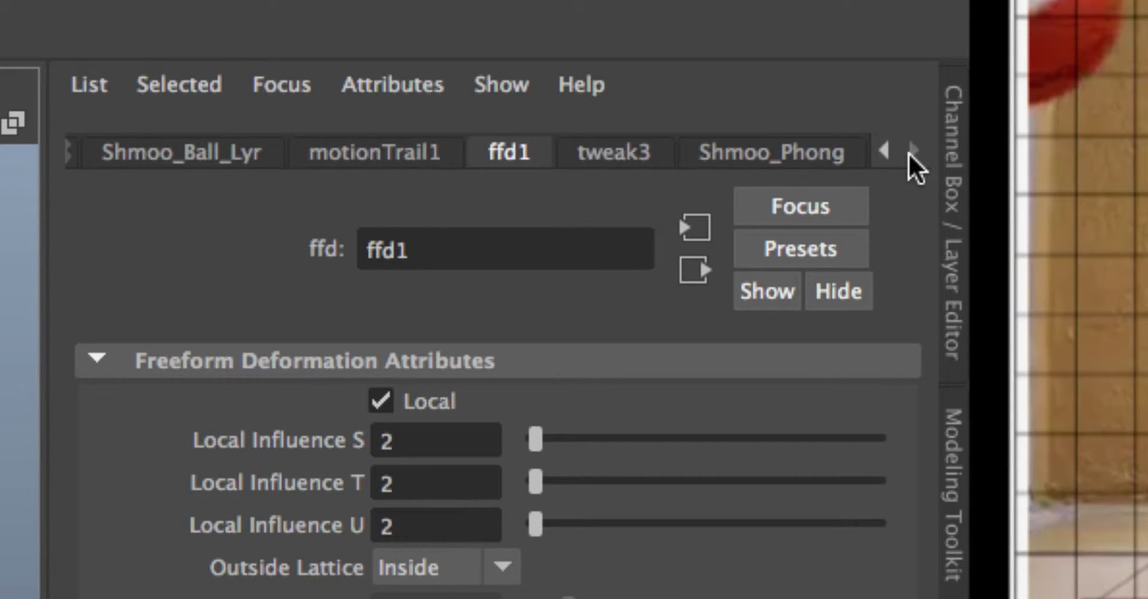
pyautogui.click(755, 161)
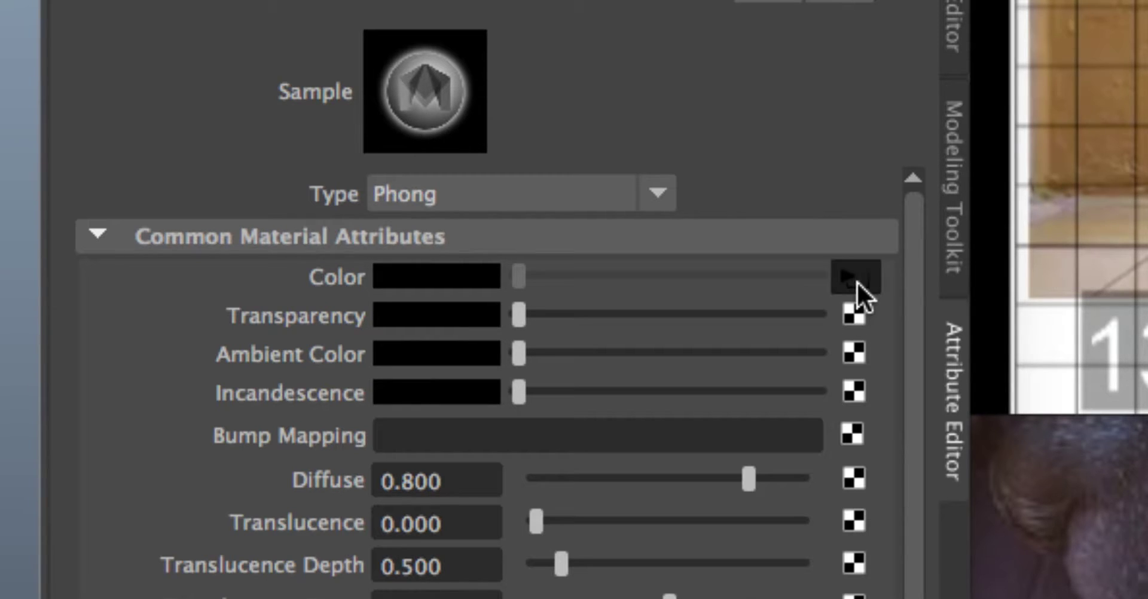
# Set the material's color texture image to BallColor.png from the sourceimages folder and display textures in the viewport.
pyautogui.click(856, 277)
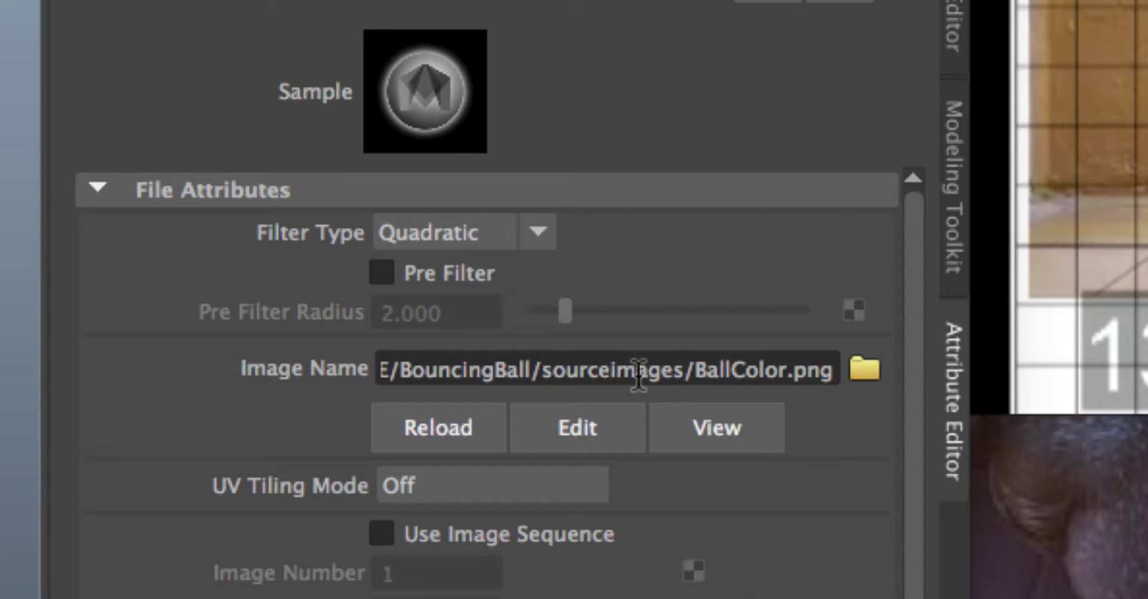
pyautogui.click(861, 366)
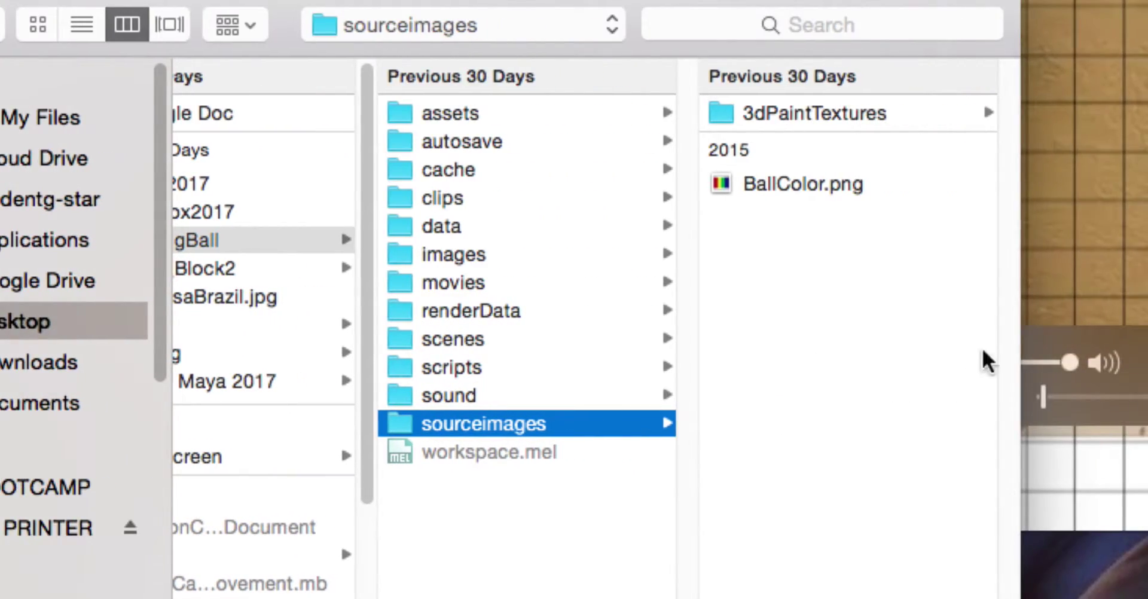
pyautogui.click(1060, 184)
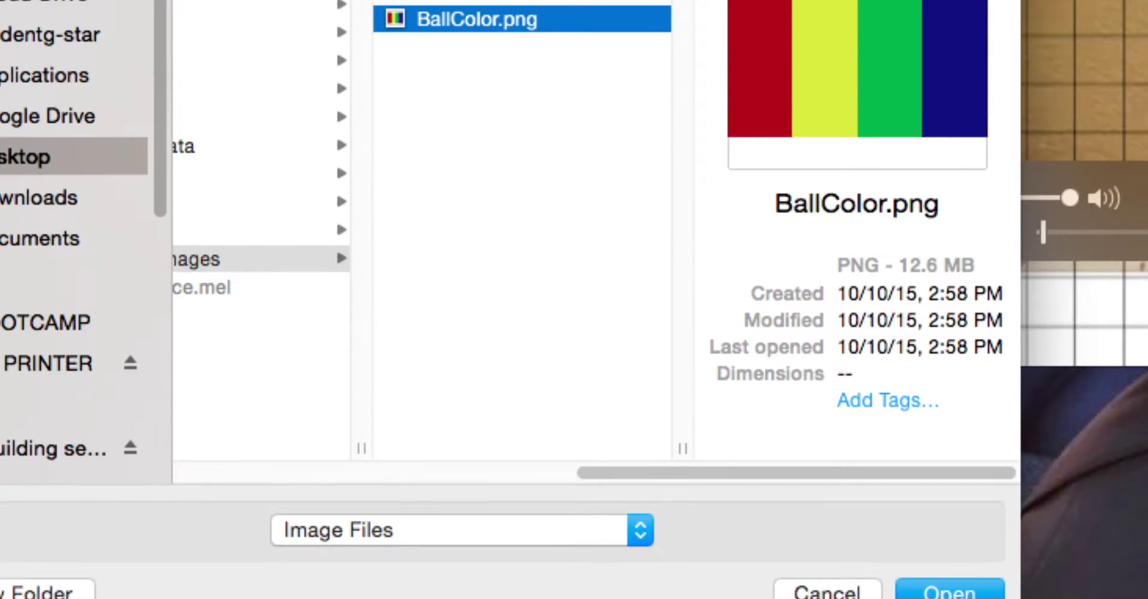
pyautogui.press('Return')
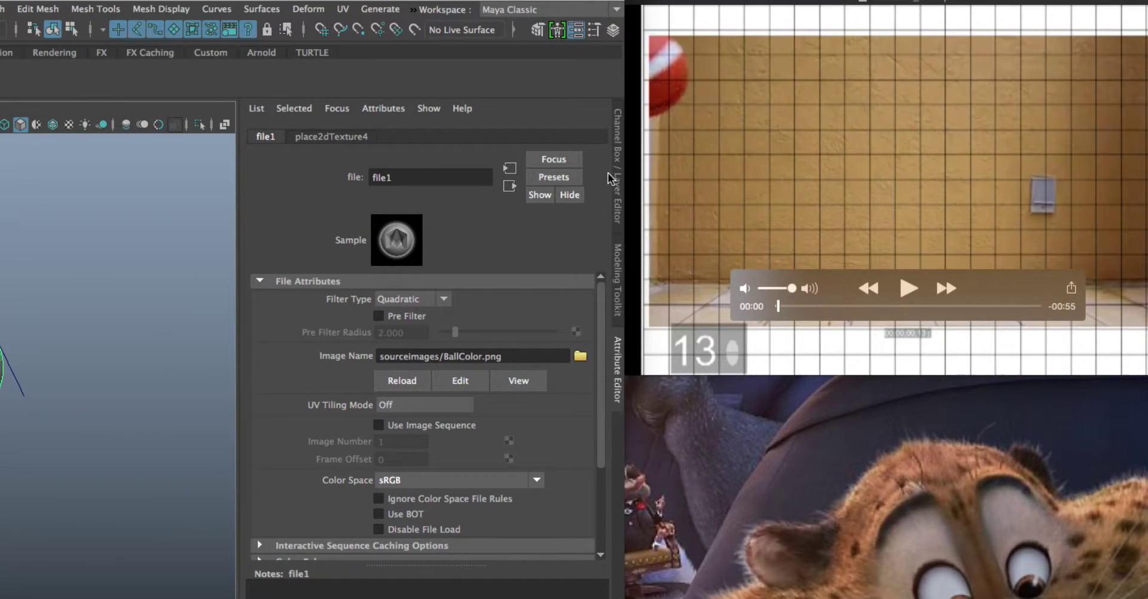
pyautogui.click(618, 162)
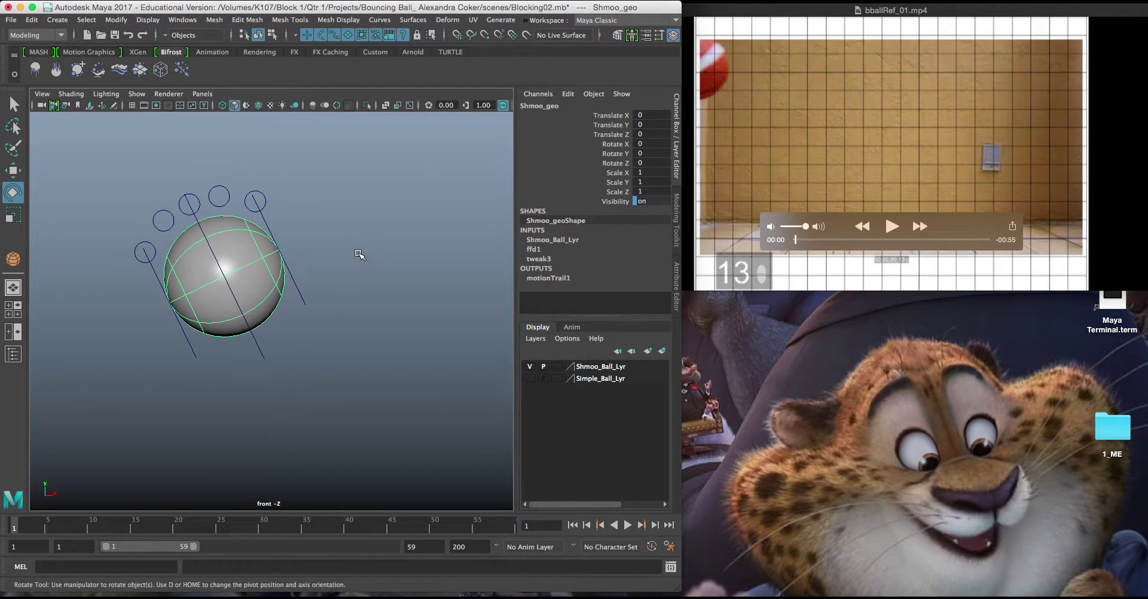
pyautogui.press('6')
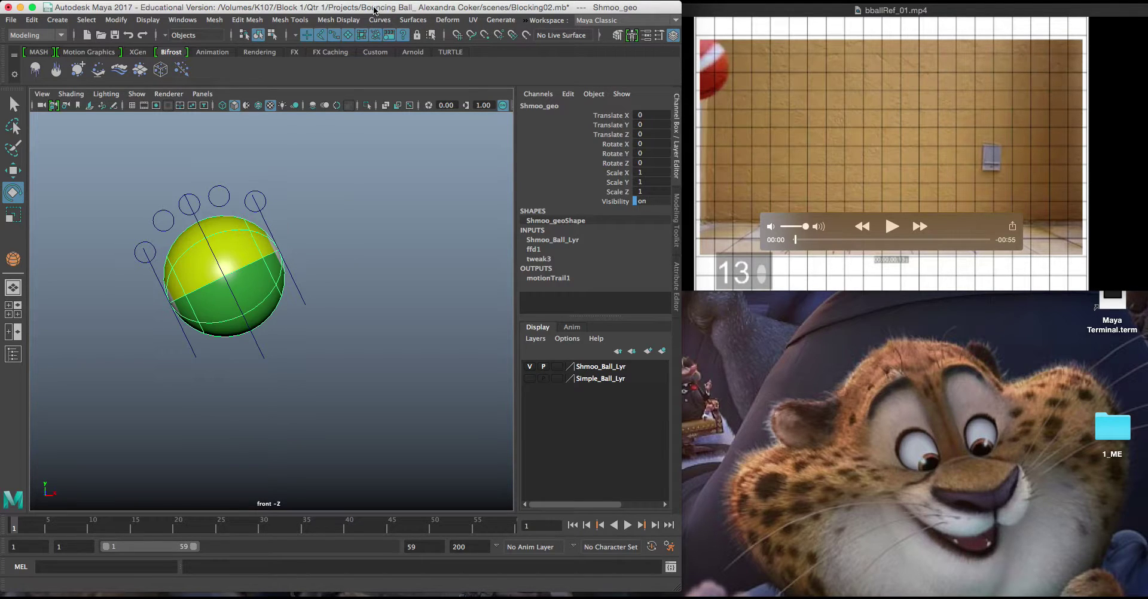
# Key the ball's Shmoo_COG_ctrl at frame 1 and advance the timeline to the first ground contact at frame 12.
pyautogui.click(264, 338)
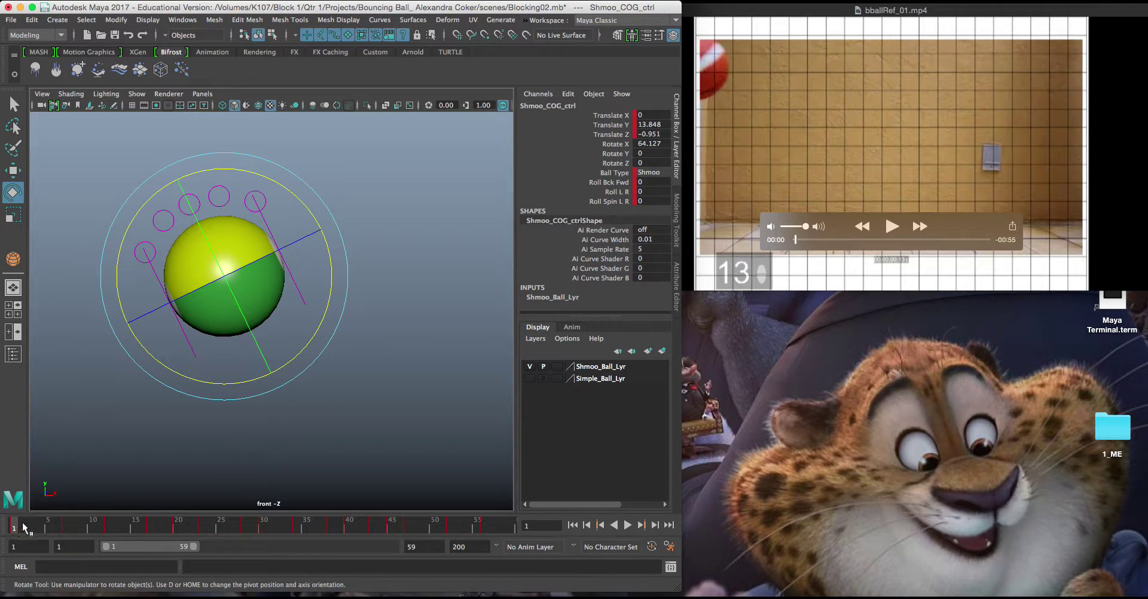
pyautogui.press('s')
pyautogui.click(40, 526)
pyautogui.keyDown('alt'); pyautogui.moveTo(167, 416); pyautogui.dragTo(169, 347, button='middle'); pyautogui.keyUp('alt')
pyautogui.scroll(-3, 203, 327)
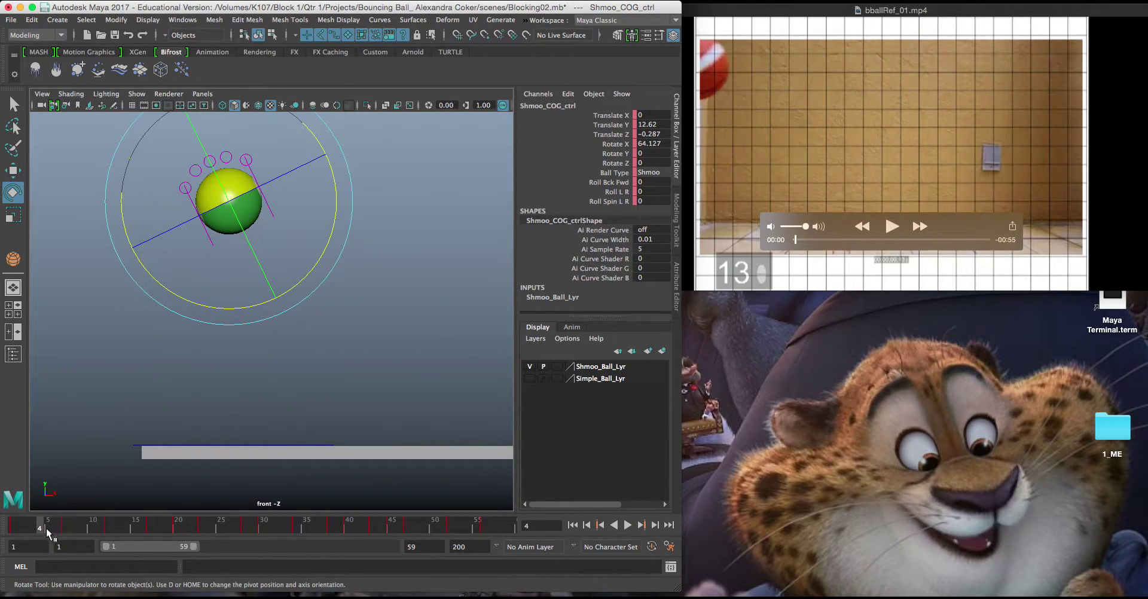
pyautogui.moveTo(48, 533); pyautogui.dragTo(108, 531)
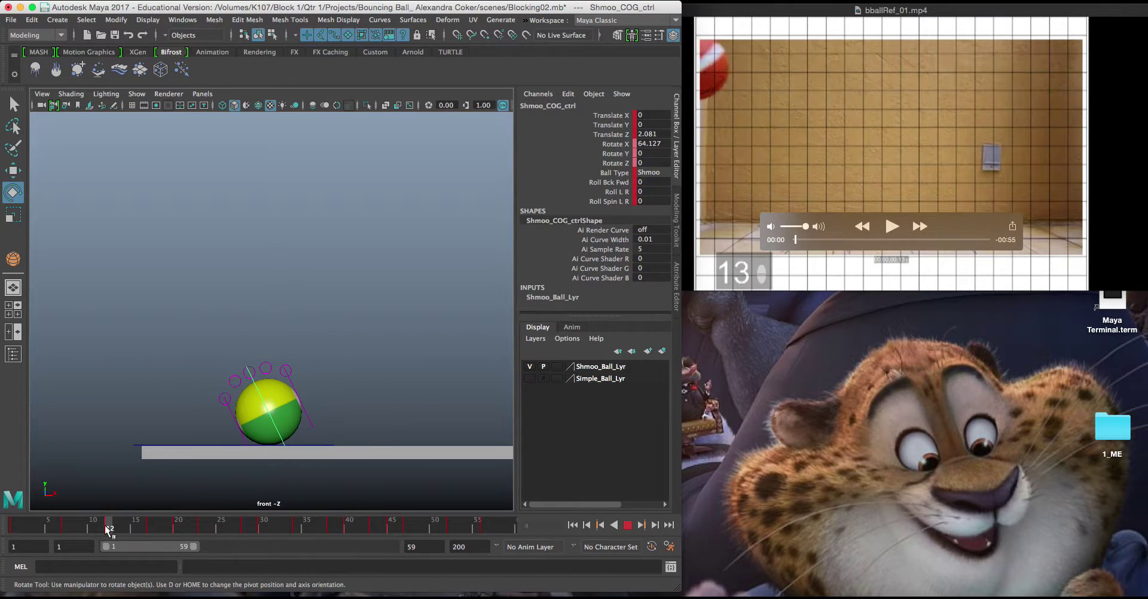
# Examine the ball's spin in the bballRef_01.mp4 reference video, stepping back and forth between frame 13 and the first ground contact.
pyautogui.click(838, 71)
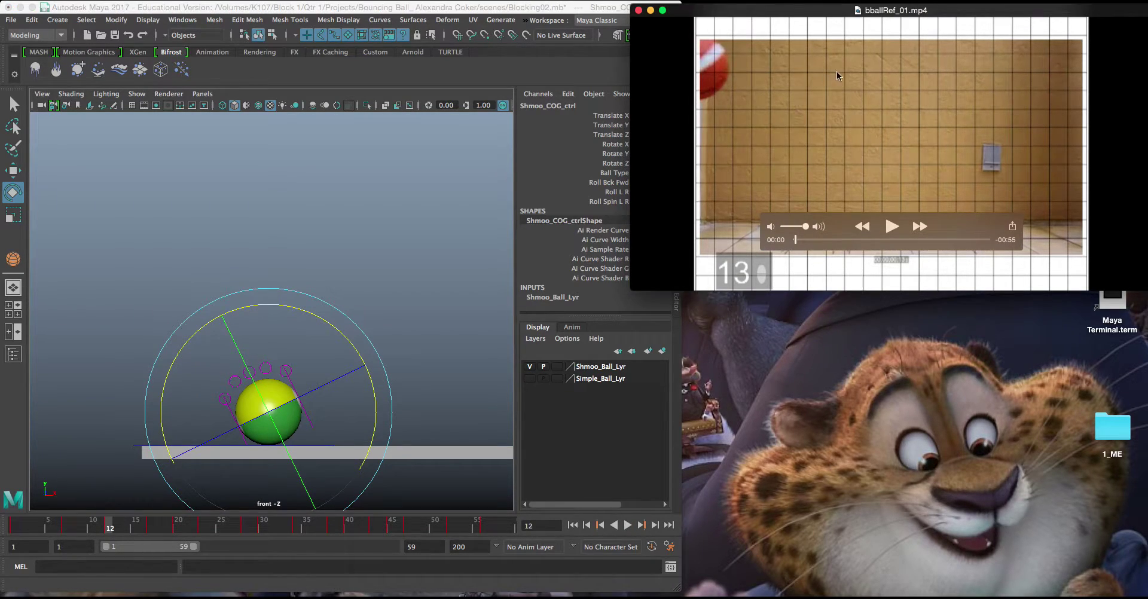
pyautogui.moveTo(800, 13); pyautogui.dragTo(679, 23)
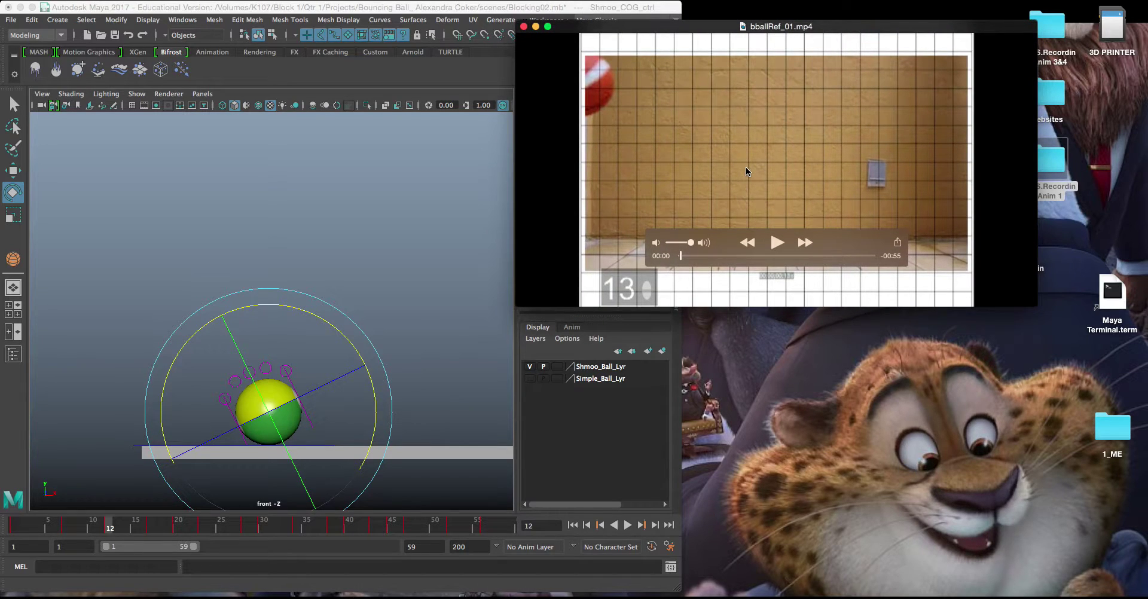
pyautogui.press('Right')
pyautogui.press('Right')
pyautogui.press('Right')
pyautogui.press('Right')
pyautogui.press('Right')
pyautogui.press('Left')
pyautogui.press('Left')
pyautogui.press('Left')
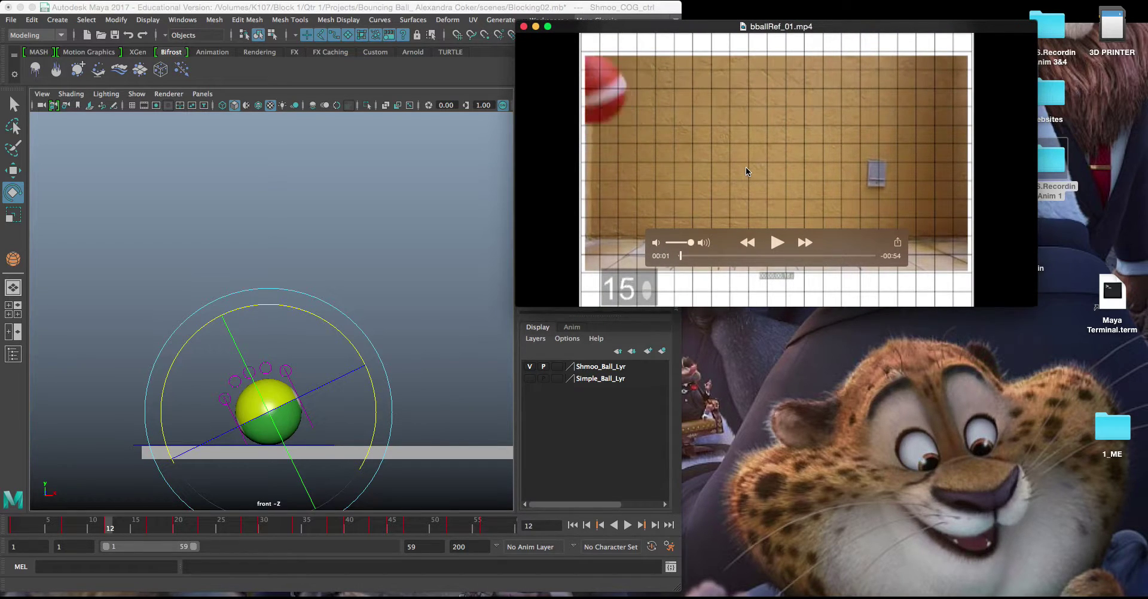
pyautogui.press('Right')
pyautogui.press('Right')
pyautogui.press('Right')
pyautogui.press('Right')
pyautogui.press('Right')
pyautogui.press('Right')
pyautogui.press('Right')
pyautogui.press('Right')
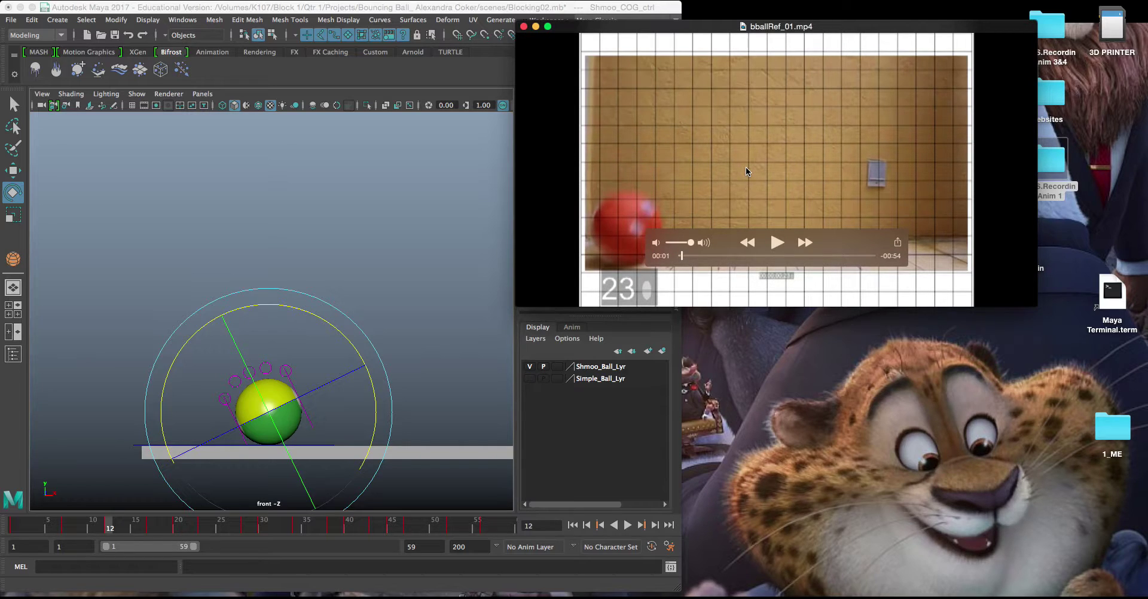
pyautogui.press('Left')
pyautogui.press('Left')
pyautogui.press('Left')
pyautogui.press('Left')
pyautogui.press('Left')
pyautogui.press('Left')
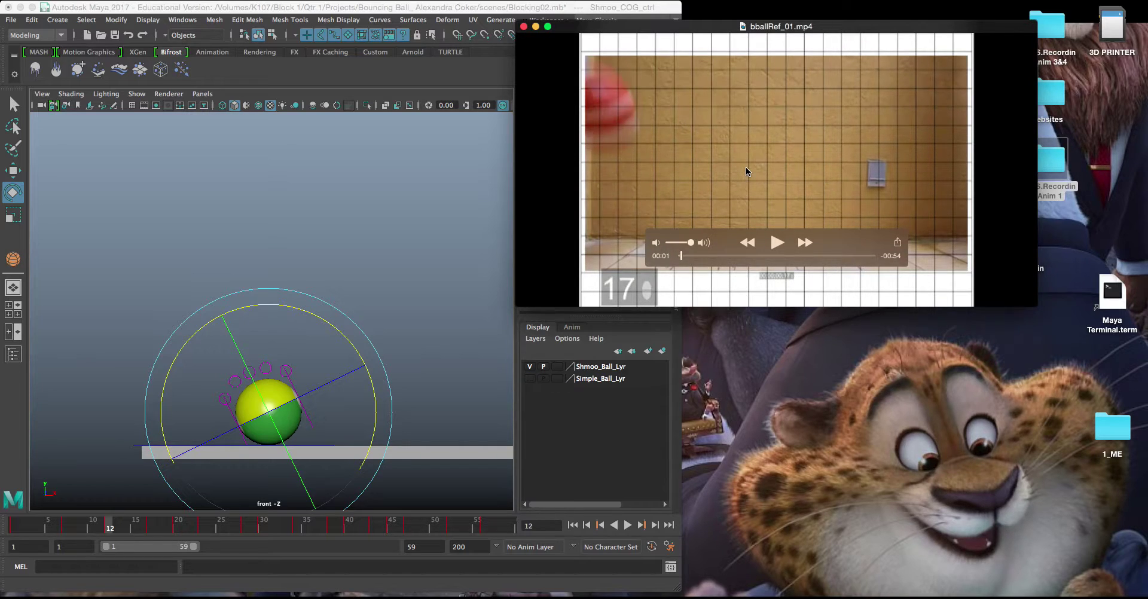
pyautogui.press('Right')
pyautogui.press('Right')
pyautogui.press('Right')
pyautogui.press('Right')
pyautogui.press('Right')
pyautogui.press('Right')
pyautogui.press('Right')
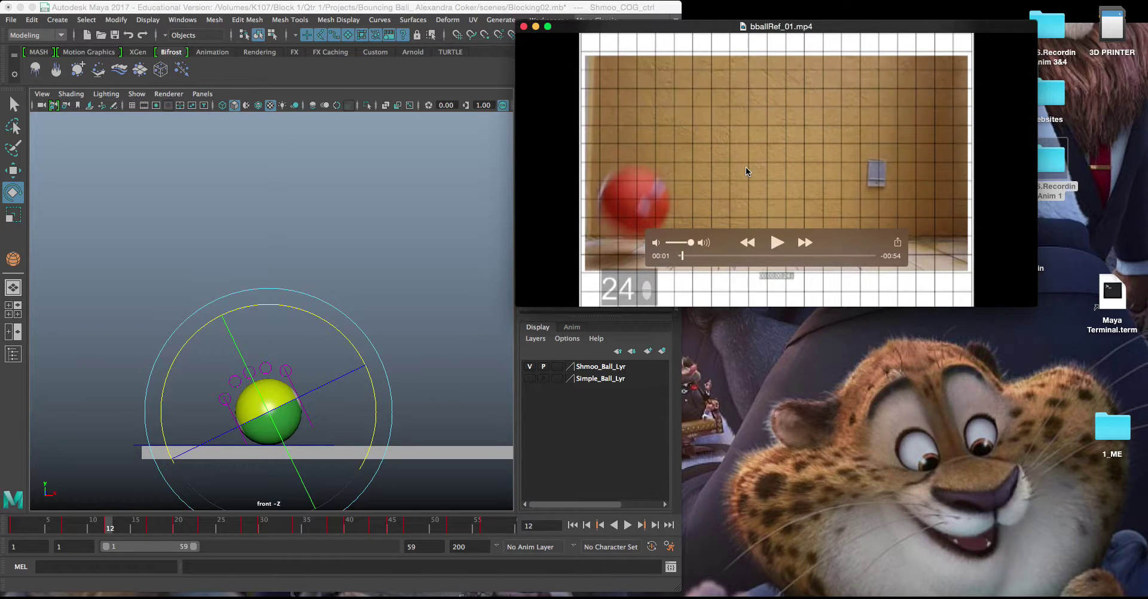
pyautogui.press('Left')
pyautogui.press('Left')
pyautogui.press('Left')
pyautogui.press('Left')
pyautogui.press('Left')
pyautogui.press('Left')
pyautogui.press('Left')
pyautogui.press('Left')
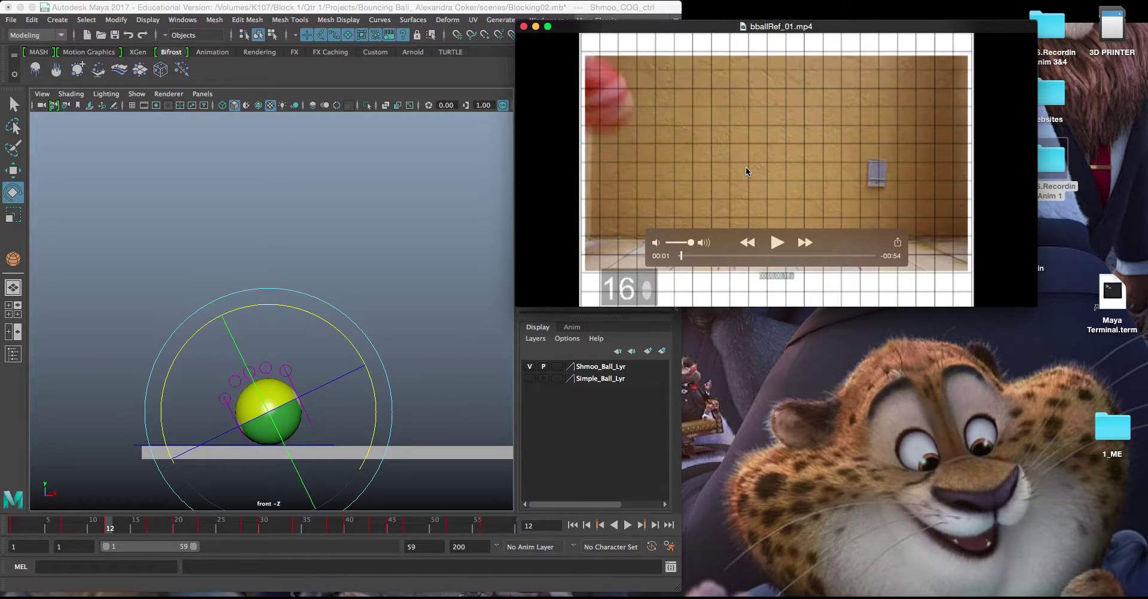
pyautogui.press('Right')
pyautogui.press('Right')
pyautogui.press('Right')
pyautogui.press('Right')
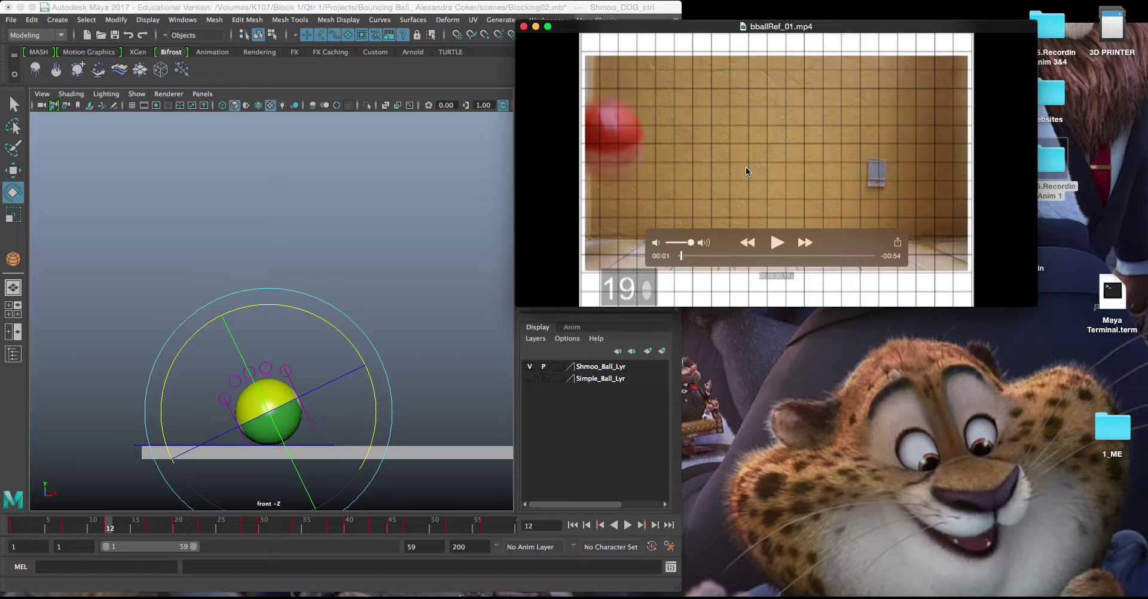
pyautogui.press('Right')
pyautogui.press('Right')
pyautogui.press('Right')
pyautogui.press('Right')
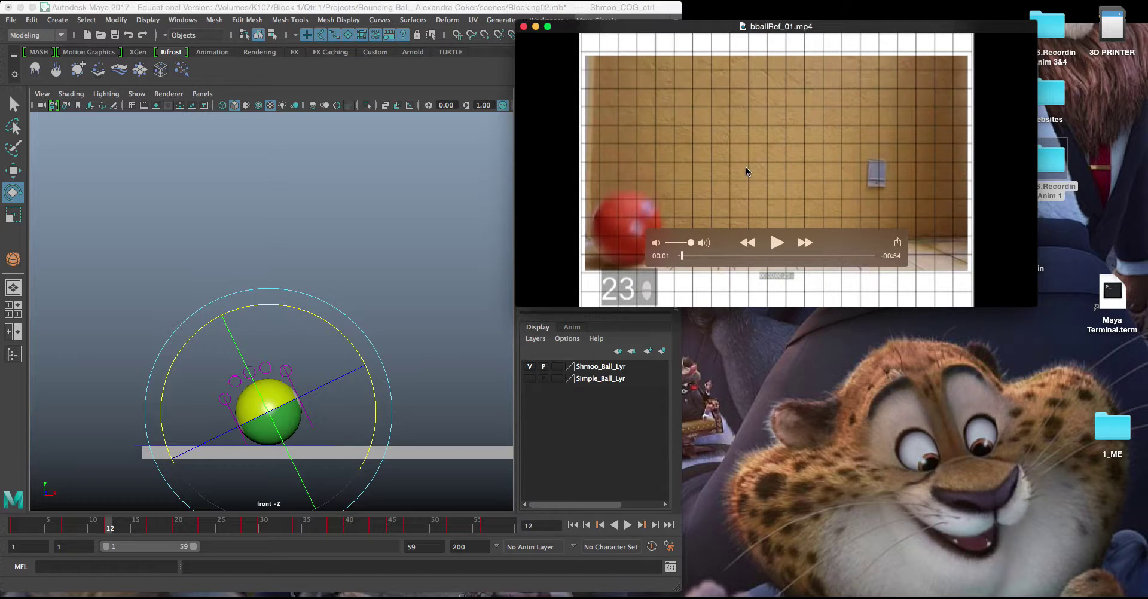
pyautogui.press('Left')
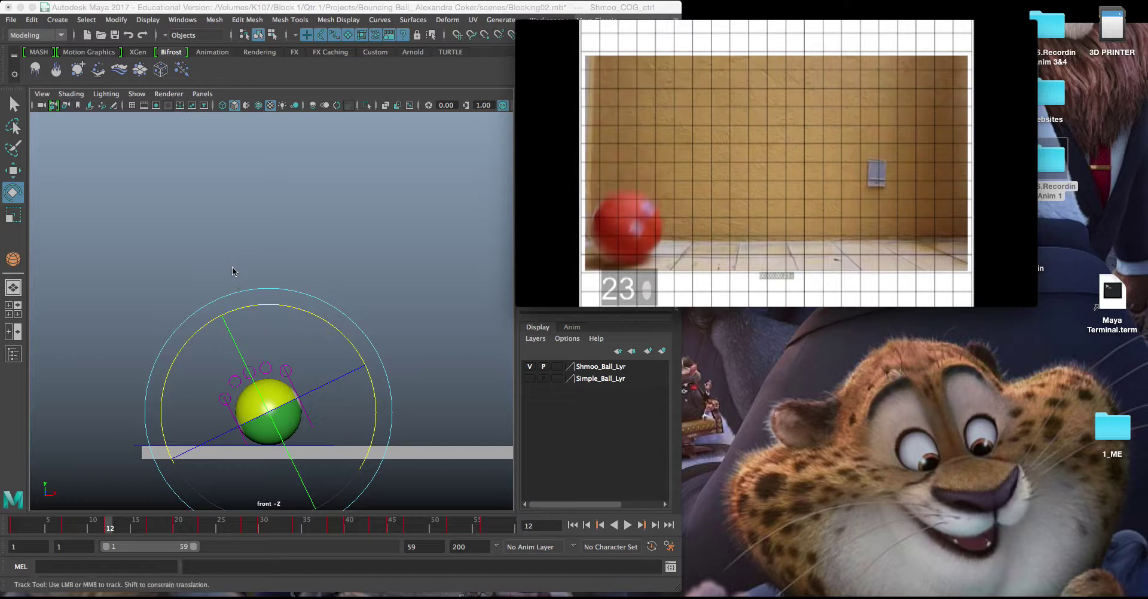
# Rotate the ball's COG control at frame 12 to about 95.3, -11.7 and 65.4 degrees in X, Y and Z, and key it.
pyautogui.moveTo(243, 217); pyautogui.dragTo(311, 217)
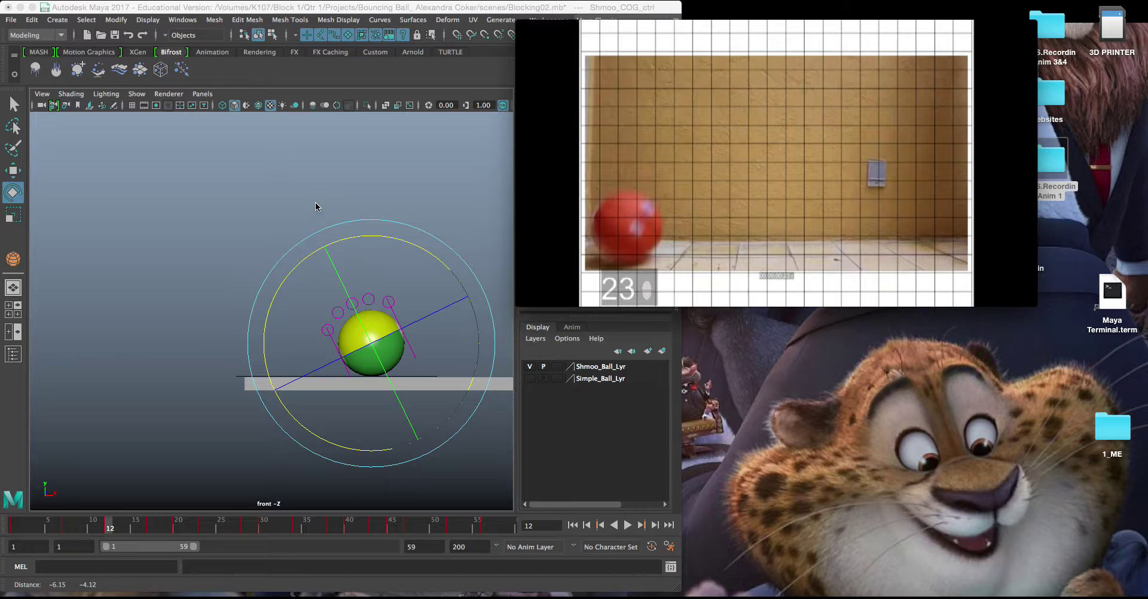
pyautogui.click(318, 7)
pyautogui.keyDown('alt'); pyautogui.moveTo(316, 101); pyautogui.dragTo(309, 170, button='middle'); pyautogui.keyUp('alt')
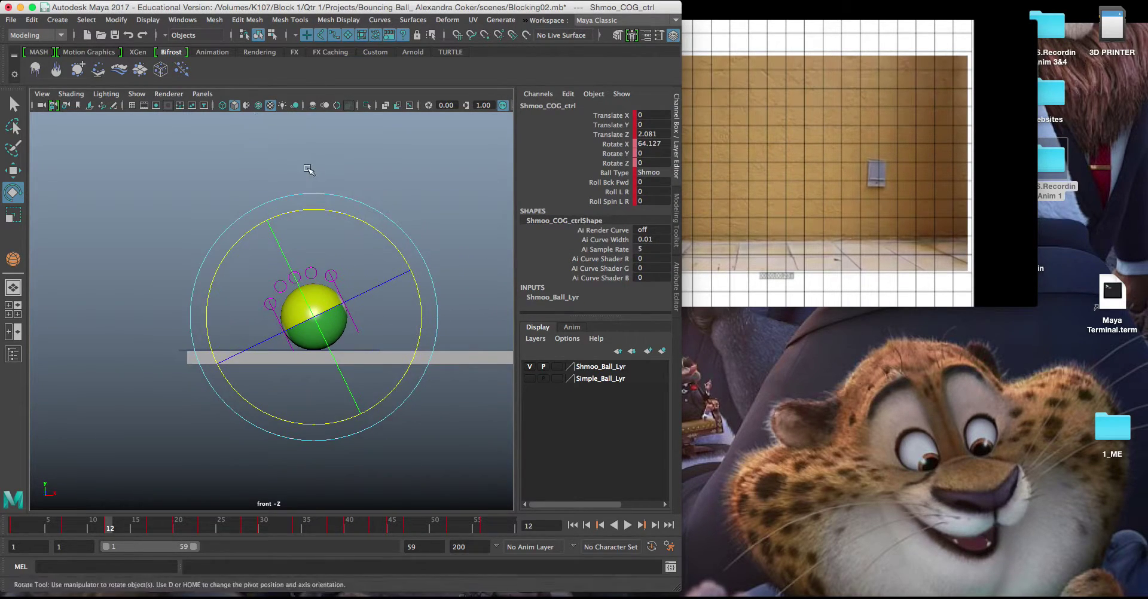
pyautogui.keyDown('alt'); pyautogui.moveTo(309, 170); pyautogui.dragTo(375, 174, button='right'); pyautogui.keyUp('alt')
pyautogui.moveTo(779, 29); pyautogui.dragTo(929, 25)
pyautogui.moveTo(359, 241); pyautogui.dragTo(333, 287)
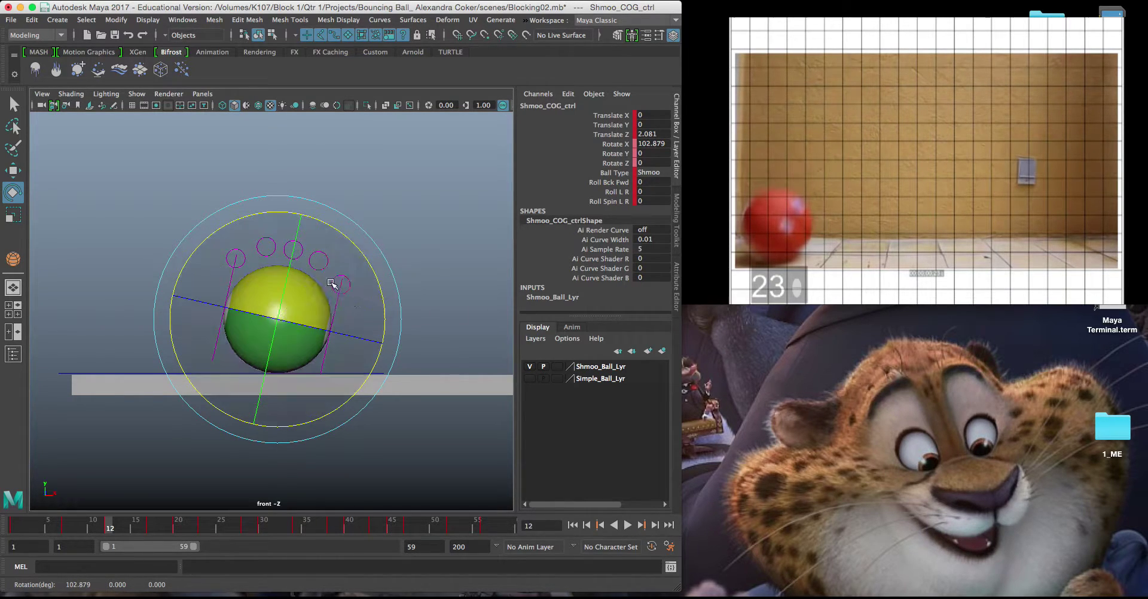
pyautogui.moveTo(299, 228); pyautogui.dragTo(287, 328)
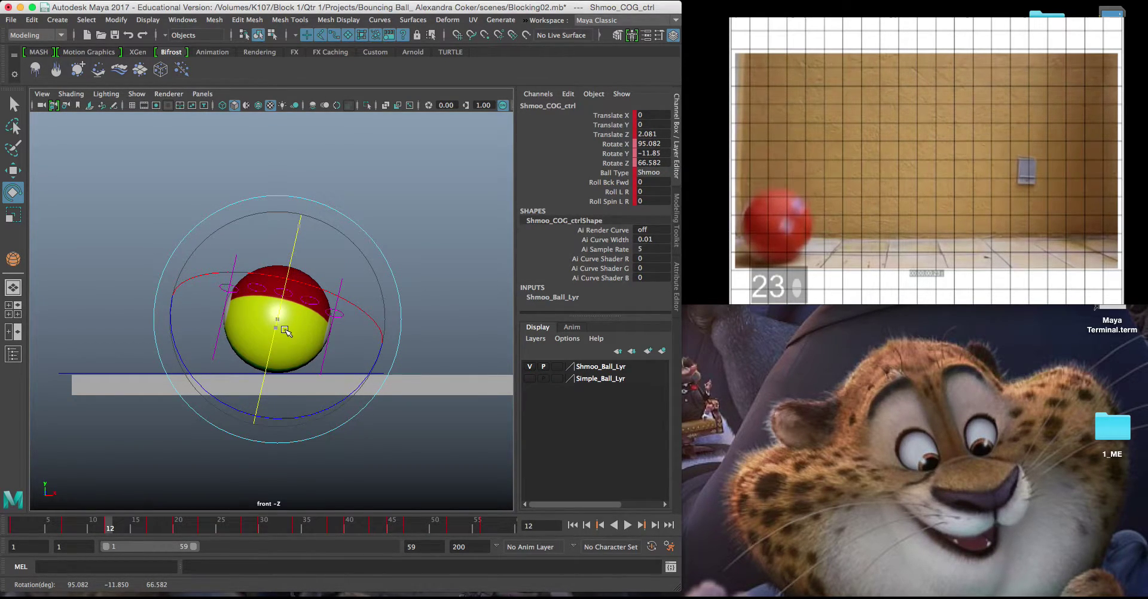
pyautogui.moveTo(284, 329)
pyautogui.mouseDown()
pyautogui.moveTo(296, 225)
pyautogui.moveTo(280, 326)
pyautogui.mouseUp()
pyautogui.press('s')
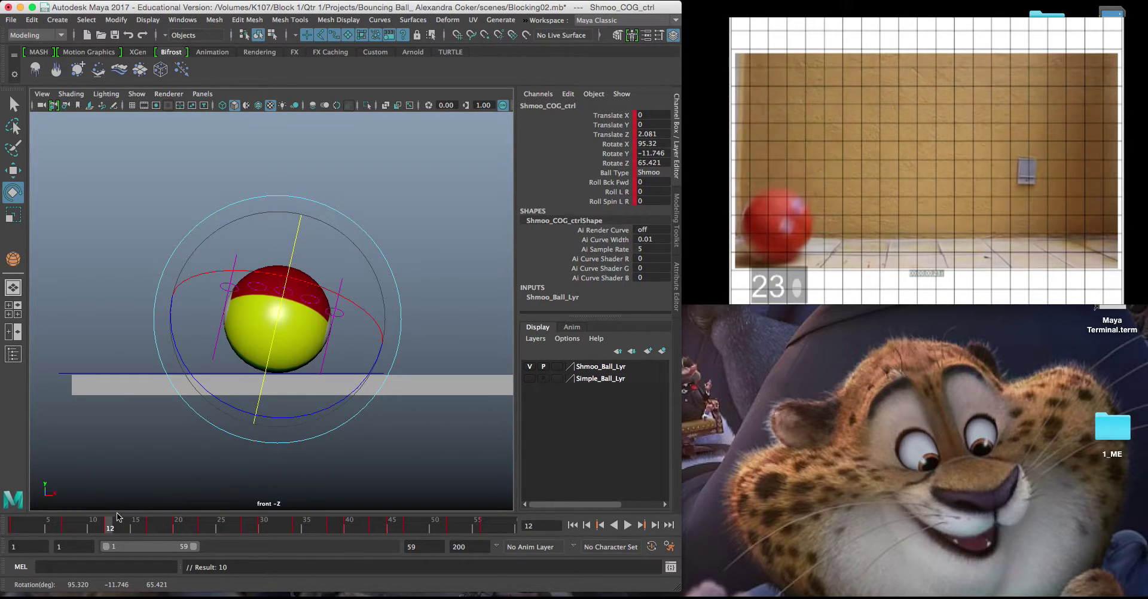
# Play the animation and scrub frames 1 to 12 to check the ball's rotation during the first fall.
pyautogui.scroll(-3, 157, 350)
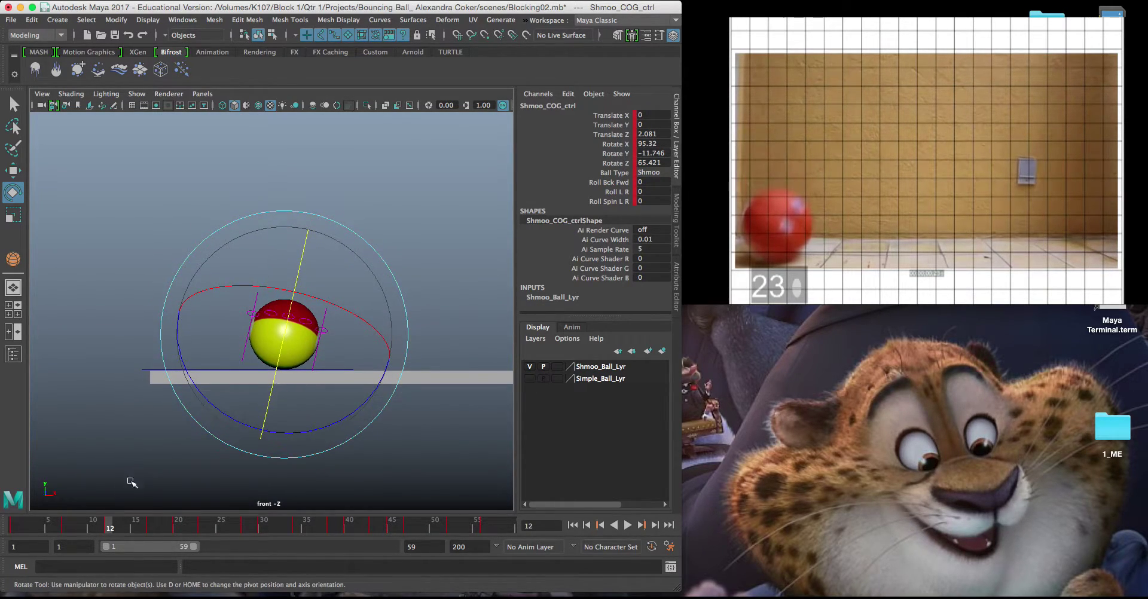
pyautogui.hotkey('alt', 'v')
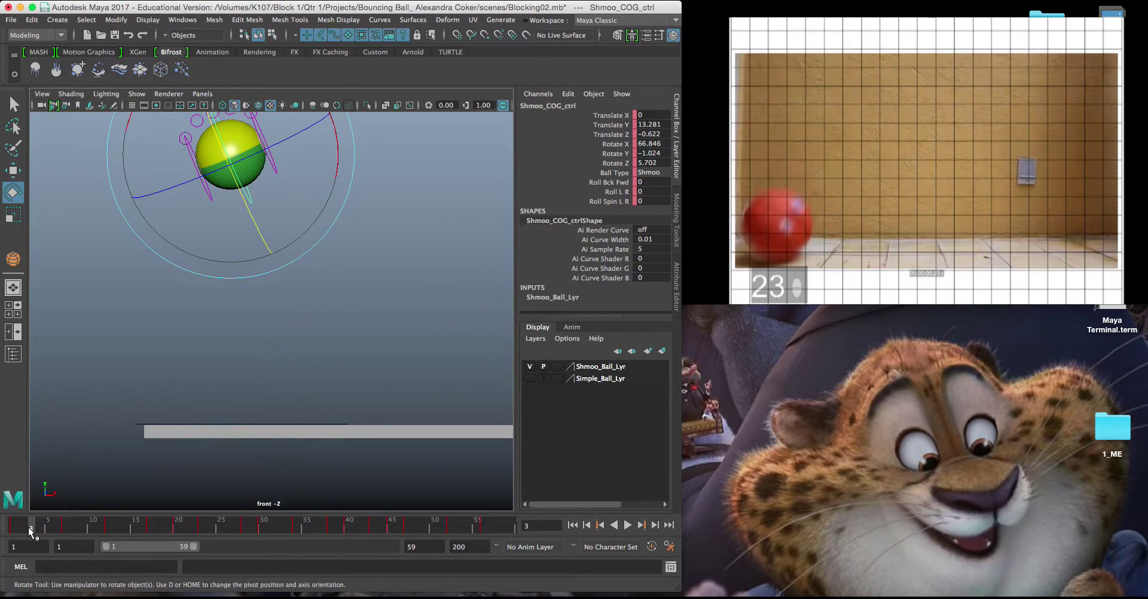
pyautogui.click(8, 529)
pyautogui.moveTo(8, 529); pyautogui.dragTo(109, 527)
# Rotate the ball's COG control at frame 20 to about 103.9, -28.6 and 65.4 degrees in X, Y and Z, and key it.
pyautogui.click(777, 28)
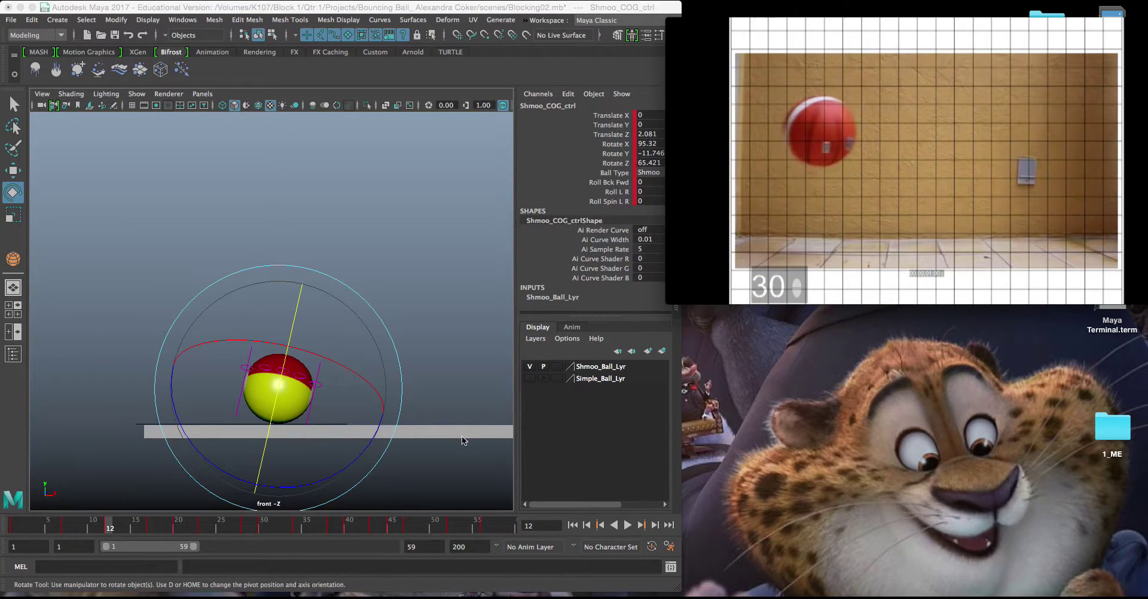
pyautogui.moveTo(113, 529); pyautogui.dragTo(172, 530)
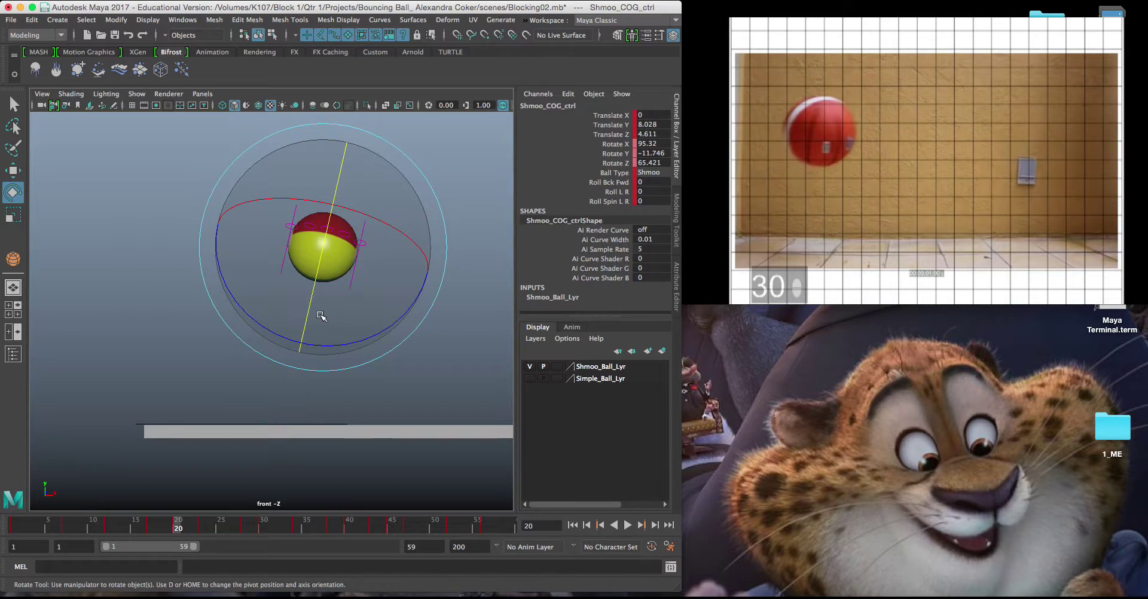
pyautogui.click(406, 316)
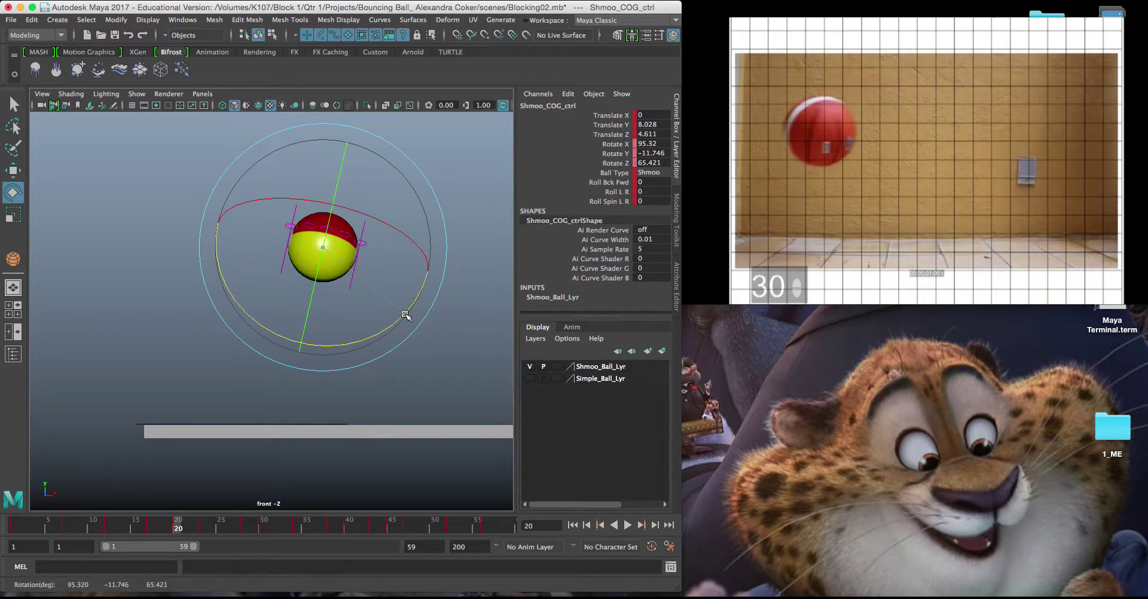
pyautogui.moveTo(404, 315); pyautogui.dragTo(384, 321)
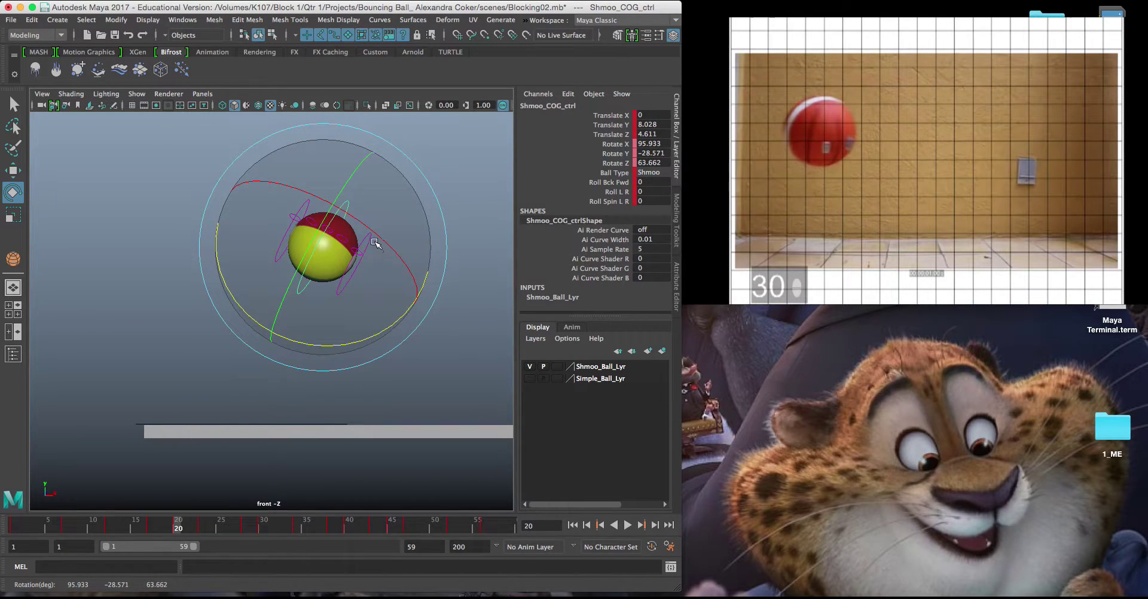
pyautogui.hotkey('ctrl', 'z')
pyautogui.hotkey('ctrl', 'z')
pyautogui.hotkey('ctrl', 'z')
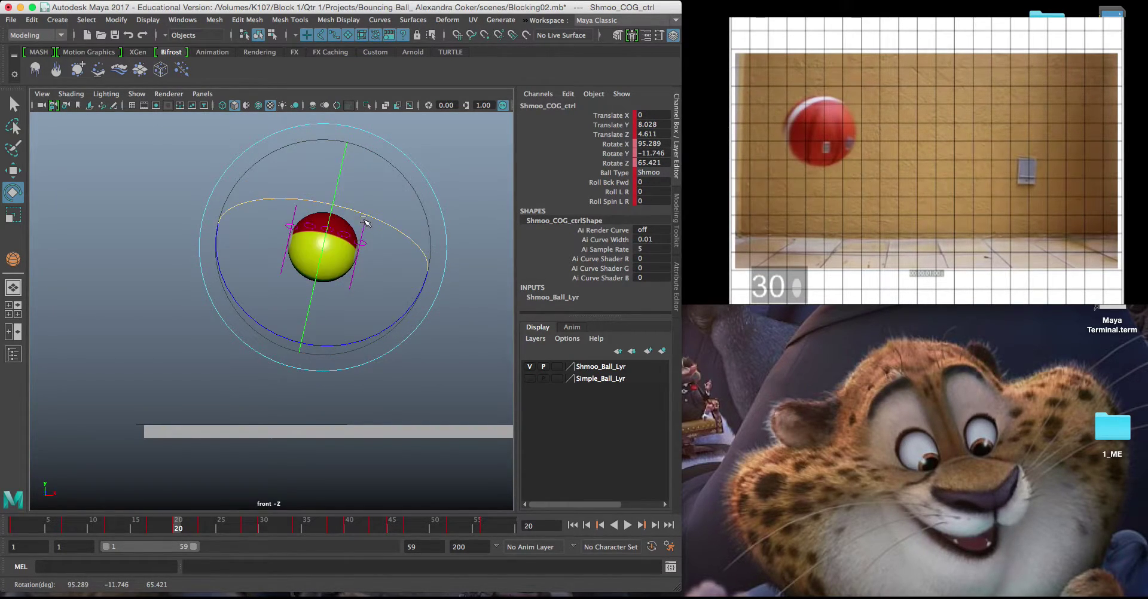
pyautogui.hotkey('ctrl', 'z')
pyautogui.hotkey('ctrl', 'z')
pyautogui.hotkey('ctrl', 'z')
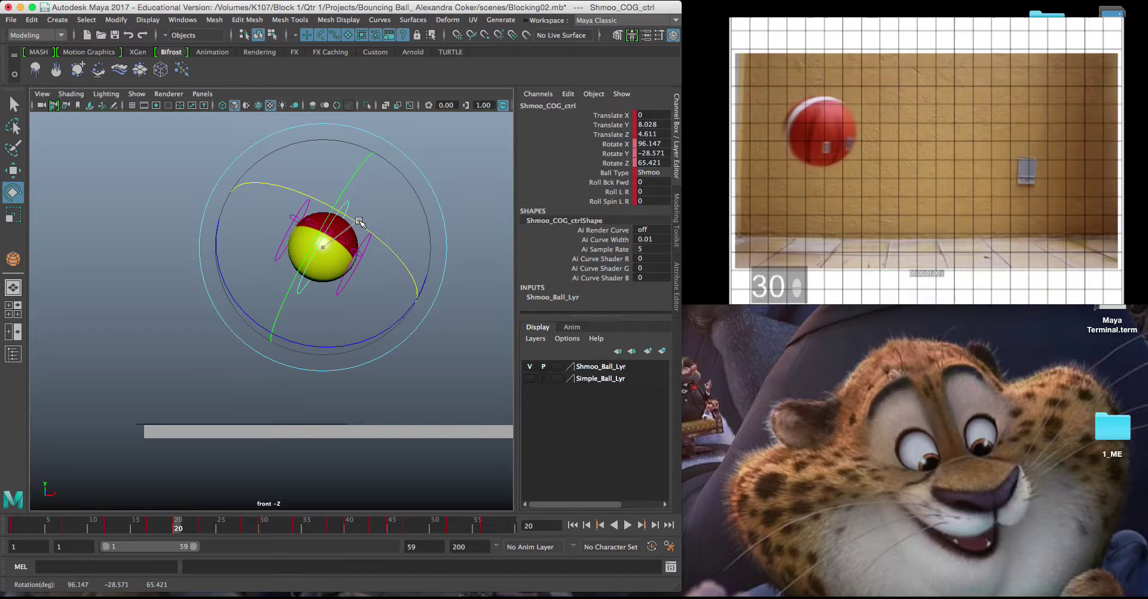
pyautogui.moveTo(379, 238); pyautogui.dragTo(391, 246)
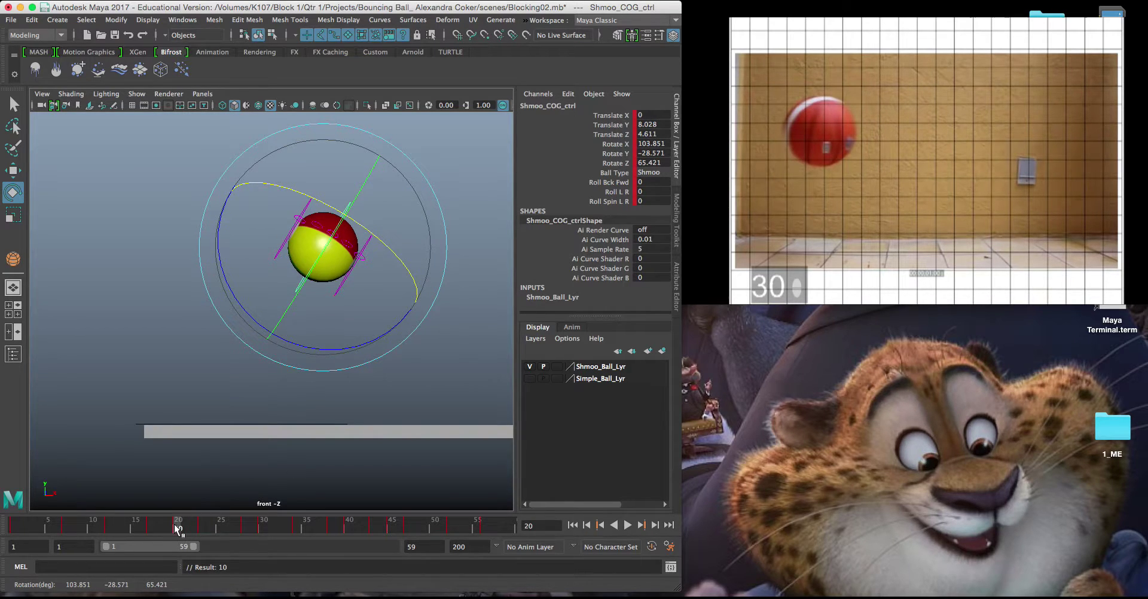
pyautogui.moveTo(178, 528)
pyautogui.mouseDown()
pyautogui.moveTo(42, 527)
pyautogui.moveTo(178, 527)
pyautogui.mouseUp()
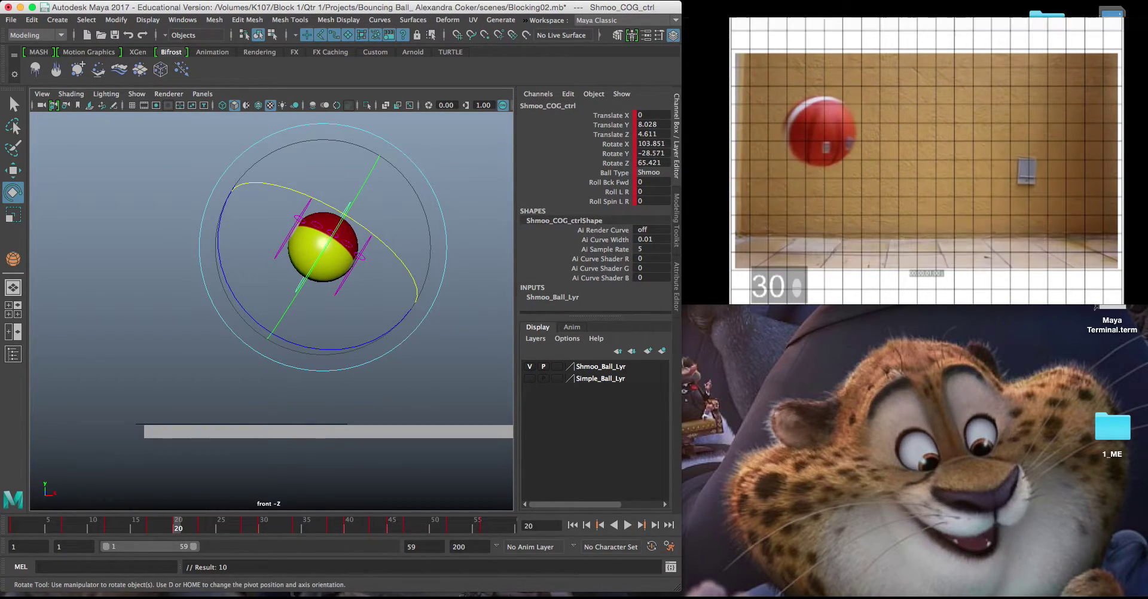
# Examine the ball's spin in the bballRef_01.mp4 reference video, stepping from frame 30 to the second ground contact at frame 39.
pyautogui.click(832, 25)
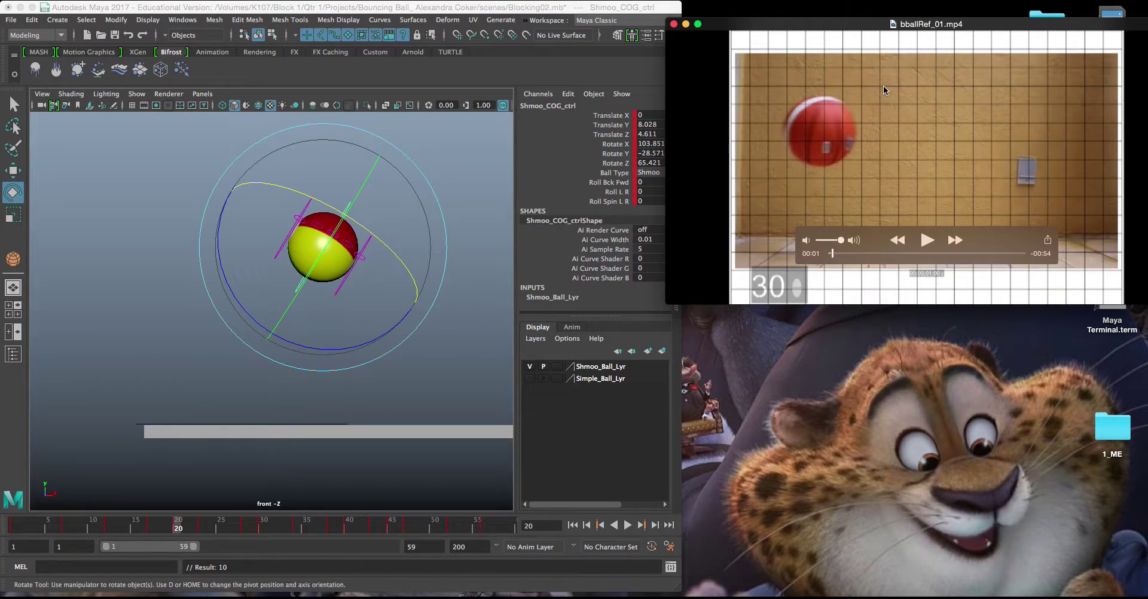
pyautogui.press('Right')
pyautogui.press('Right')
pyautogui.press('Right')
pyautogui.press('Right')
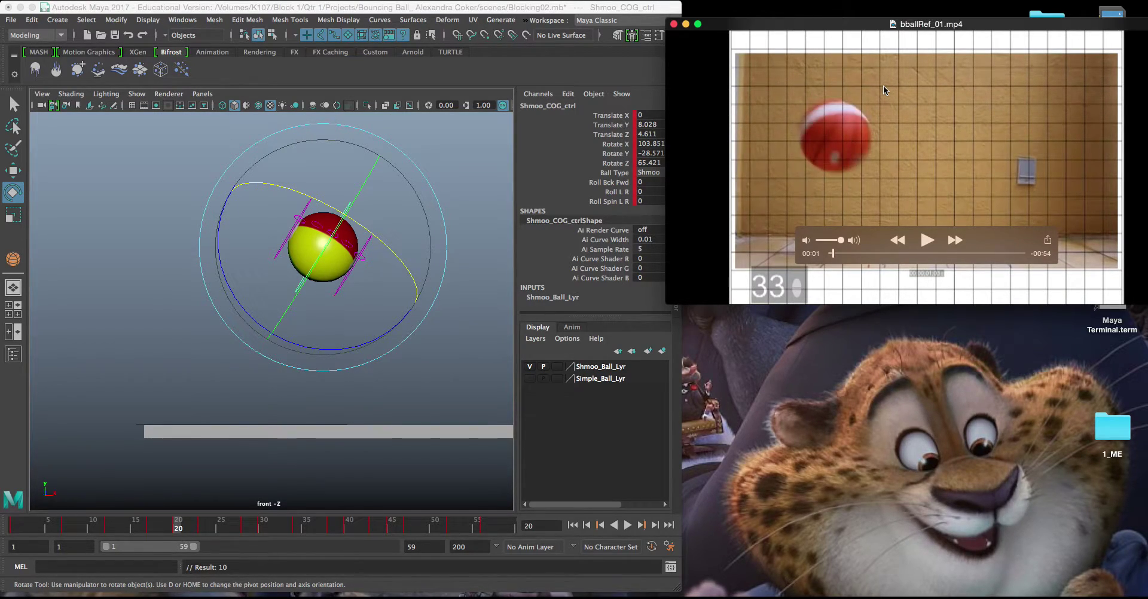
pyautogui.press('Right')
pyautogui.press('Right')
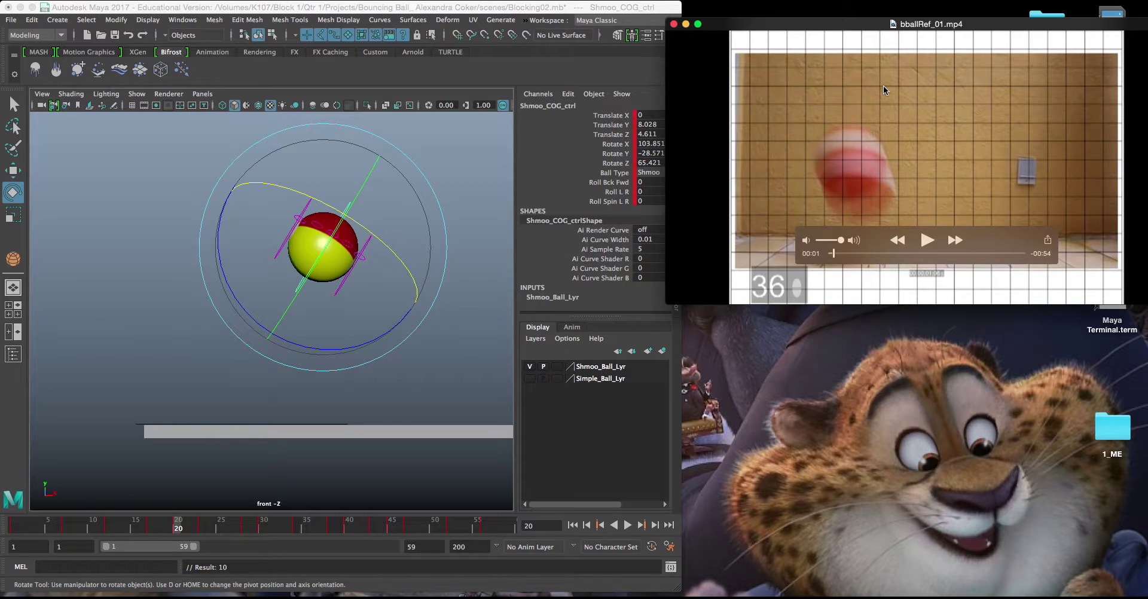
pyautogui.press('Right')
pyautogui.press('Right')
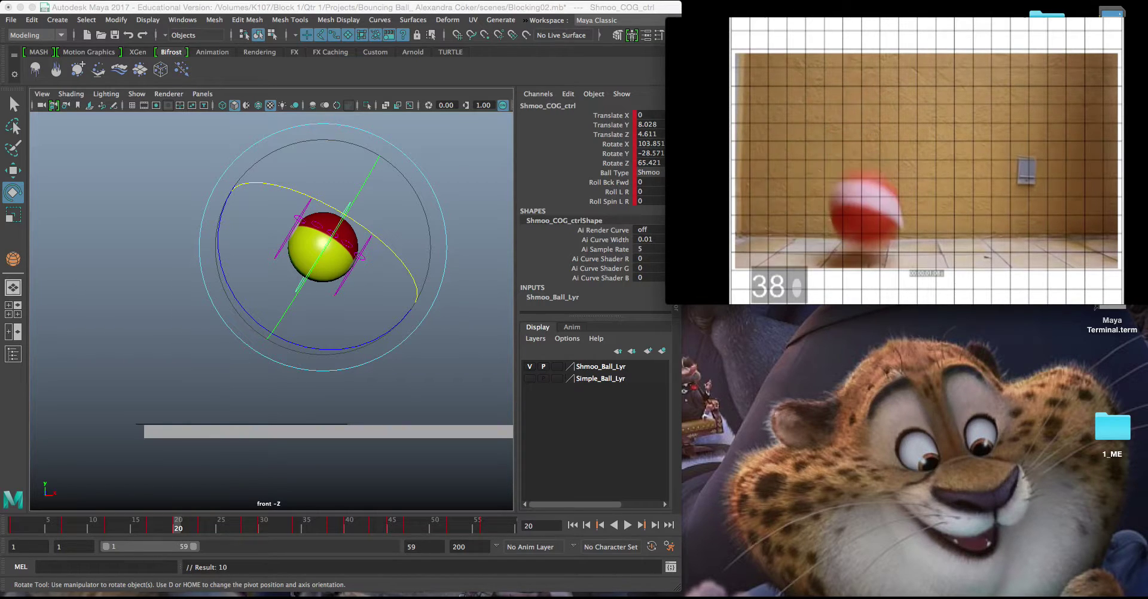
pyautogui.press('Right')
pyautogui.press('Right')
pyautogui.press('Left')
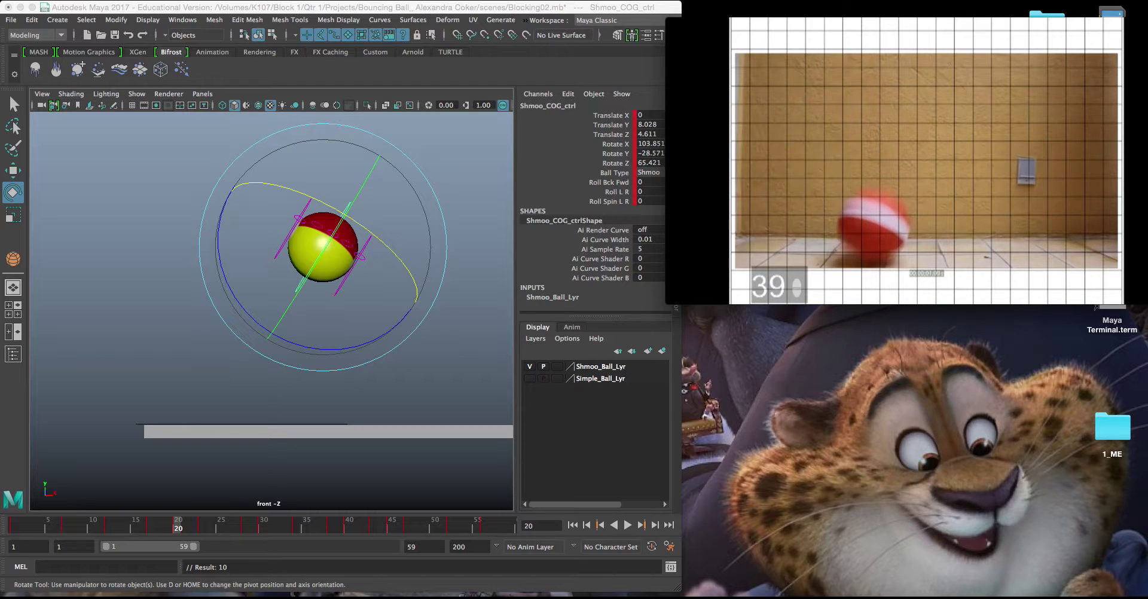
# Play and scrub the animation past frame 20, stopping at the ball's second ground contact at frame 28.
pyautogui.click(177, 528)
pyautogui.hotkey('alt', 'v')
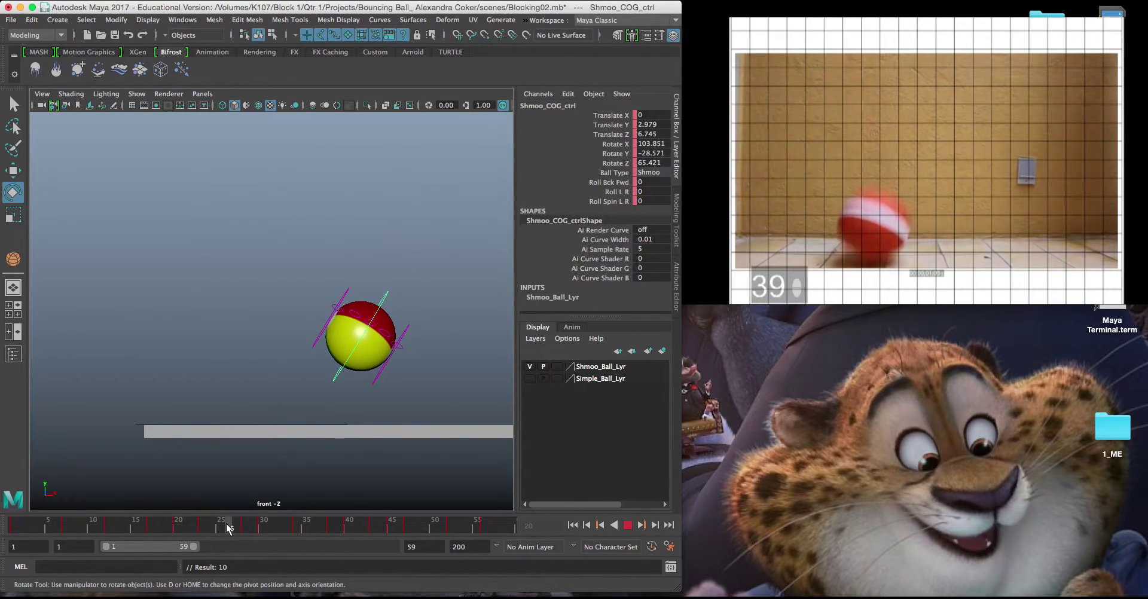
pyautogui.moveTo(231, 528); pyautogui.dragTo(246, 528)
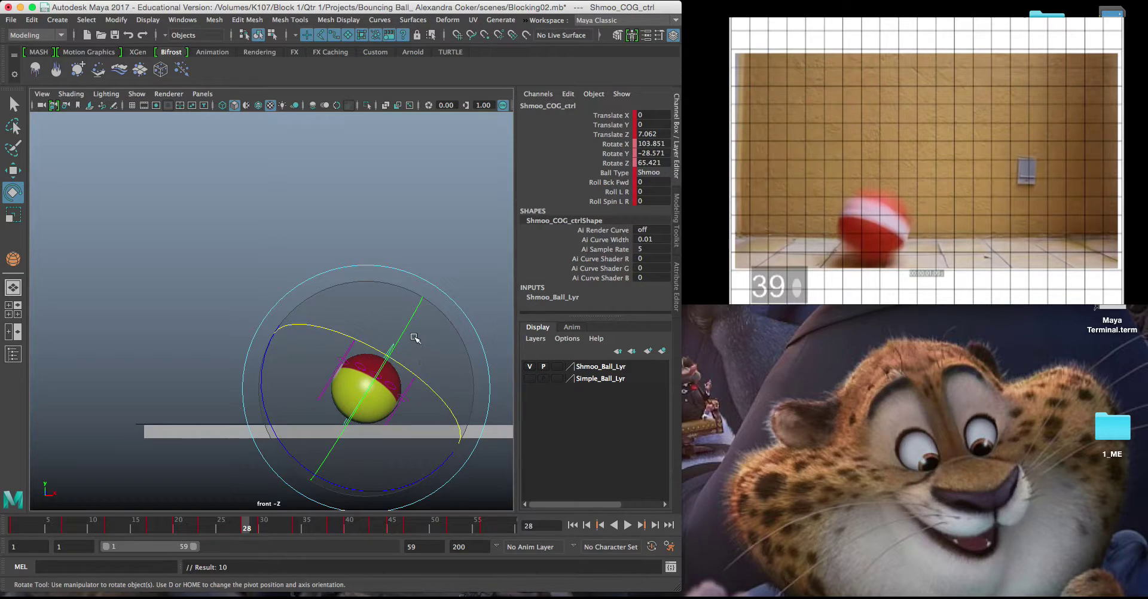
# Try rotating the ball's COG control at frame 28 to about 69.2, -20.8 and 65.4 degrees in X, Y and Z, and key it.
pyautogui.moveTo(412, 319); pyautogui.dragTo(393, 444)
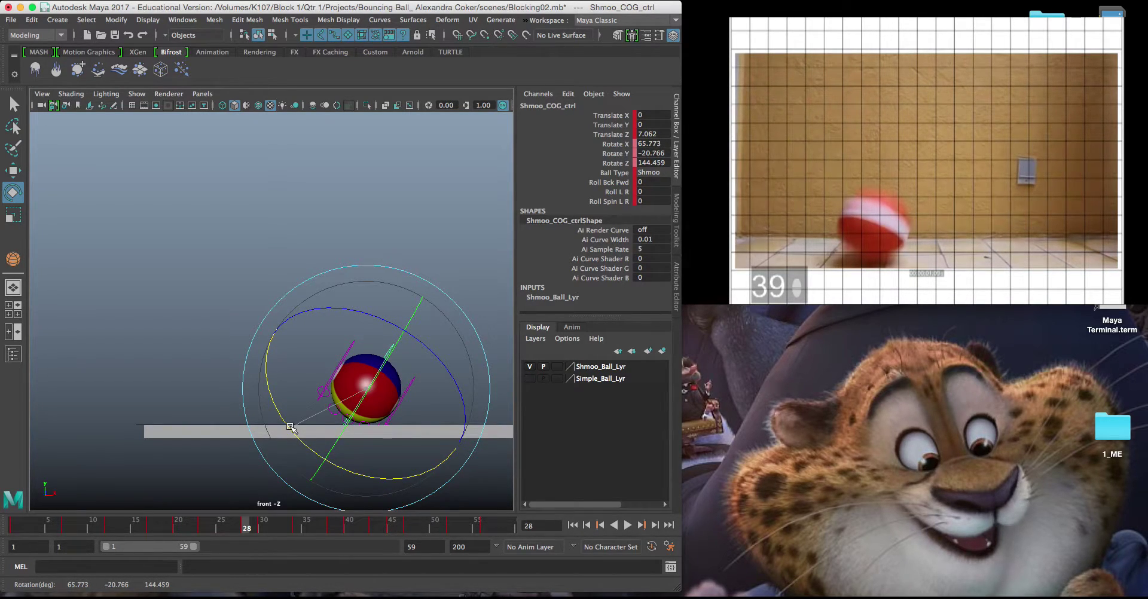
pyautogui.moveTo(291, 428); pyautogui.dragTo(295, 429)
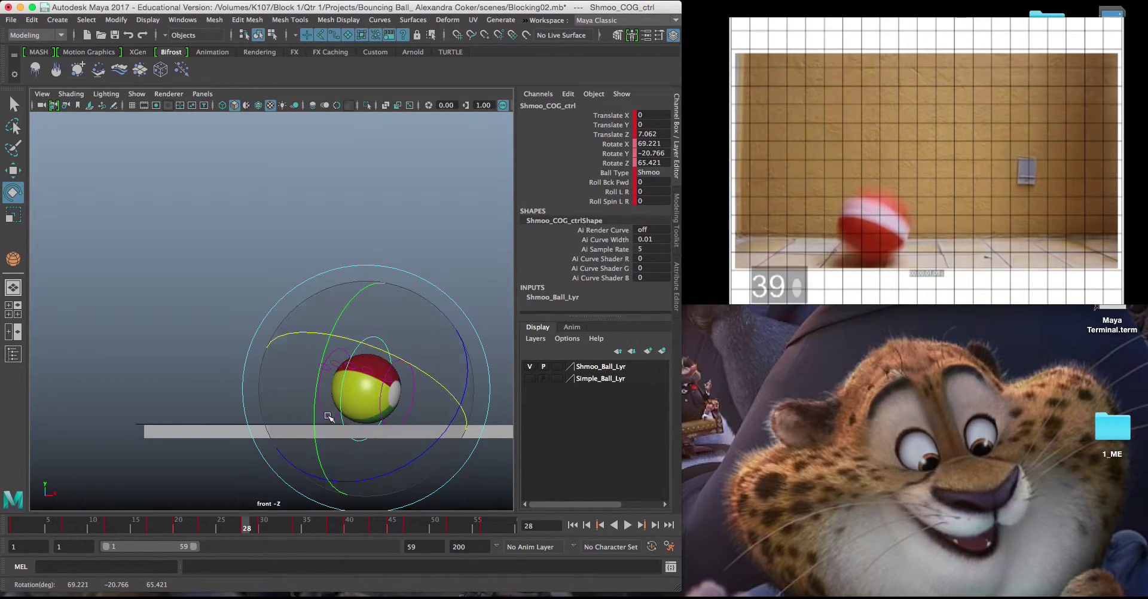
pyautogui.press('s')
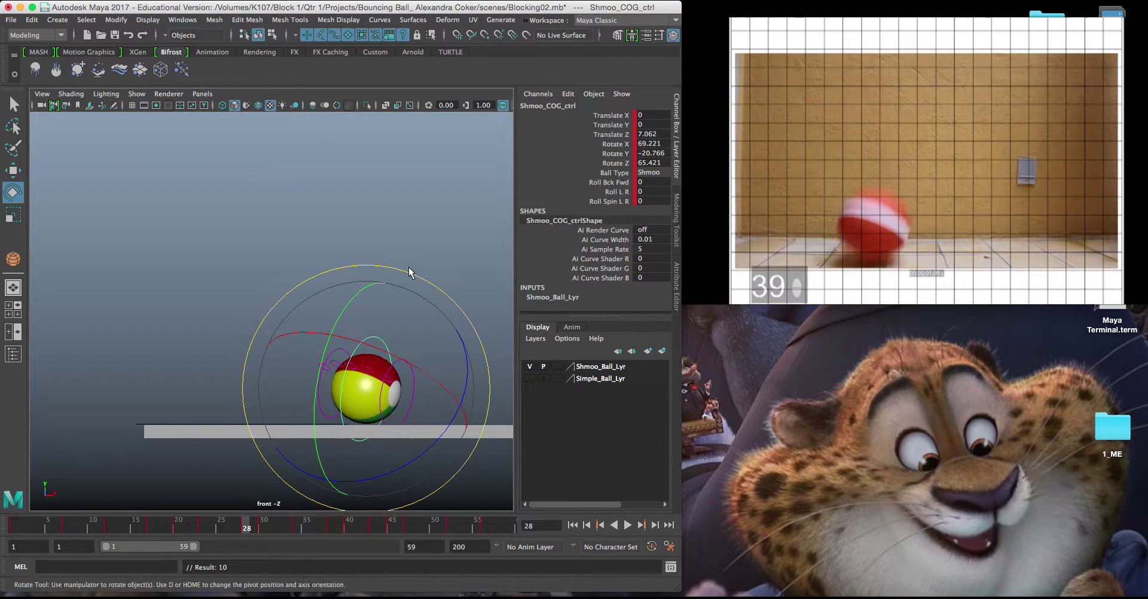
# Try an X rotation of about 84.8 degrees at frame 28, and compare the ball's orientation at frames 20 and 28.
pyautogui.moveTo(378, 348); pyautogui.dragTo(100, 593)
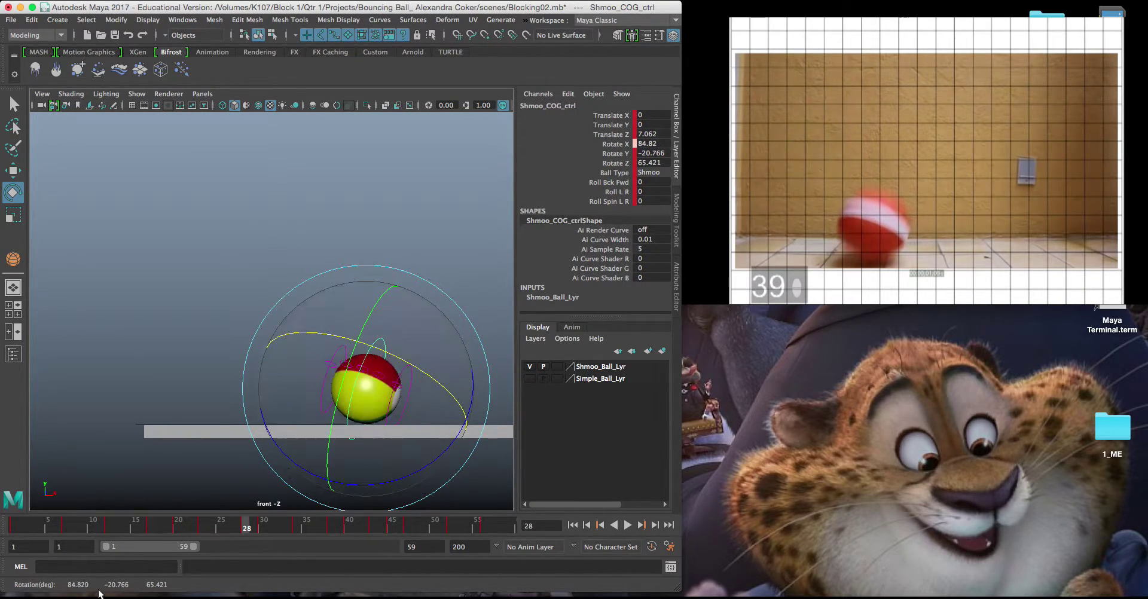
pyautogui.click(177, 529)
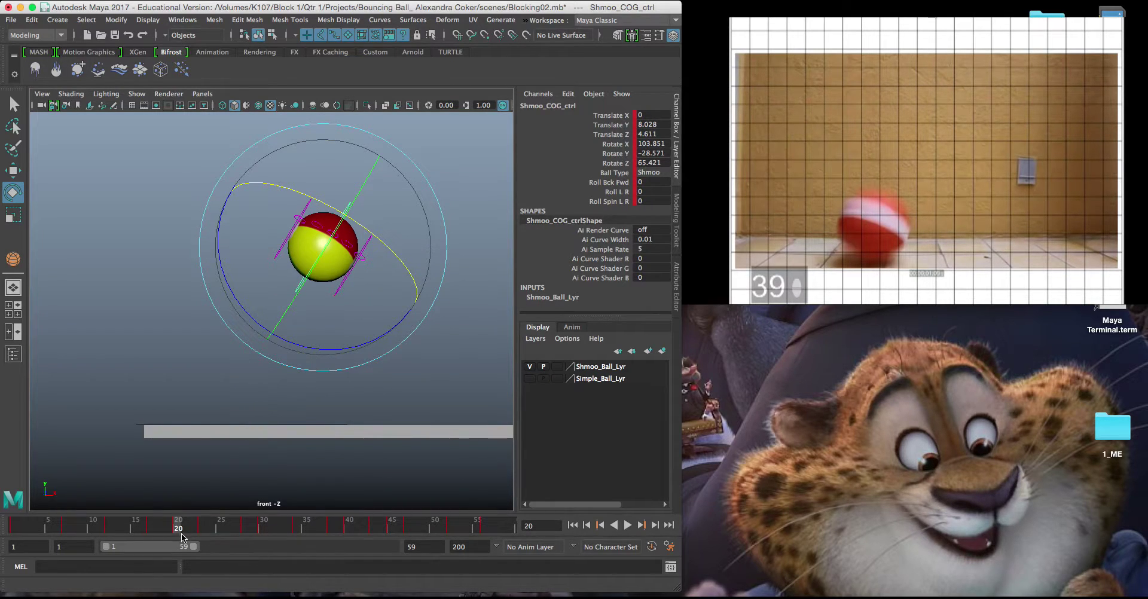
pyautogui.click(245, 529)
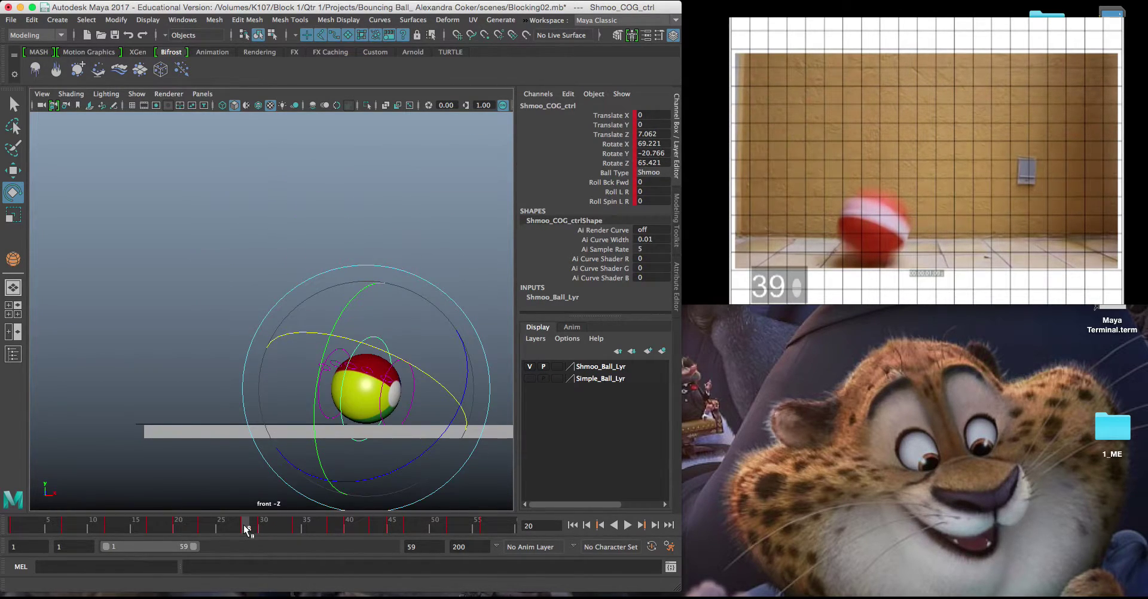
pyautogui.moveTo(246, 529)
pyautogui.mouseDown()
pyautogui.moveTo(179, 529)
pyautogui.moveTo(247, 530)
pyautogui.mouseUp()
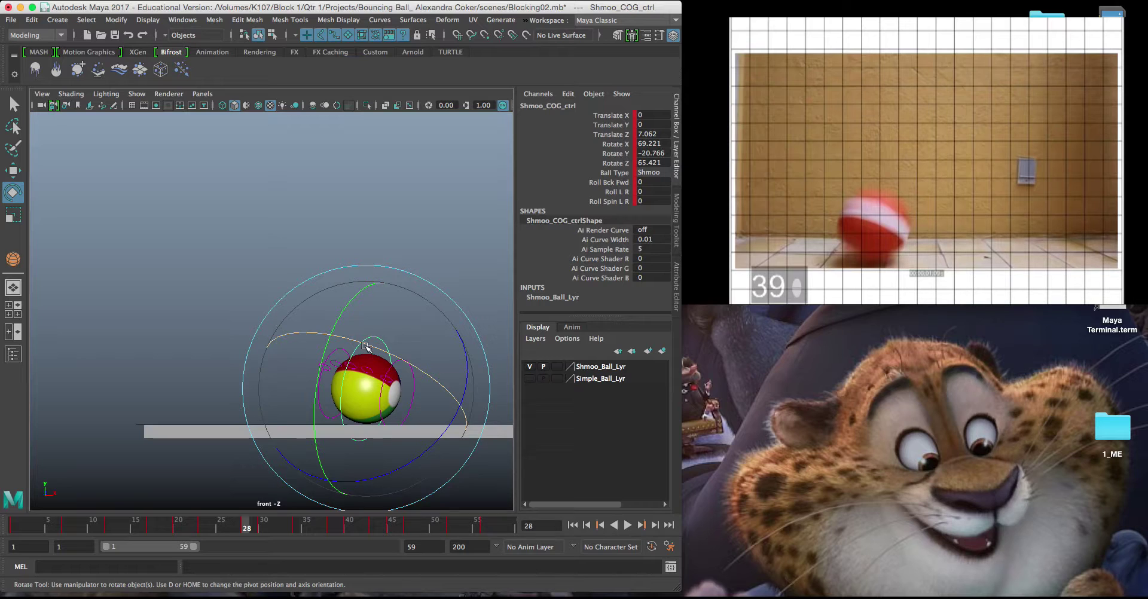
# Try rotating the ball at frame 28 to about 71, 9.3 and 157.7 degrees in X, Y and Z, and key it.
pyautogui.moveTo(350, 300); pyautogui.dragTo(320, 456)
pyautogui.press('s')
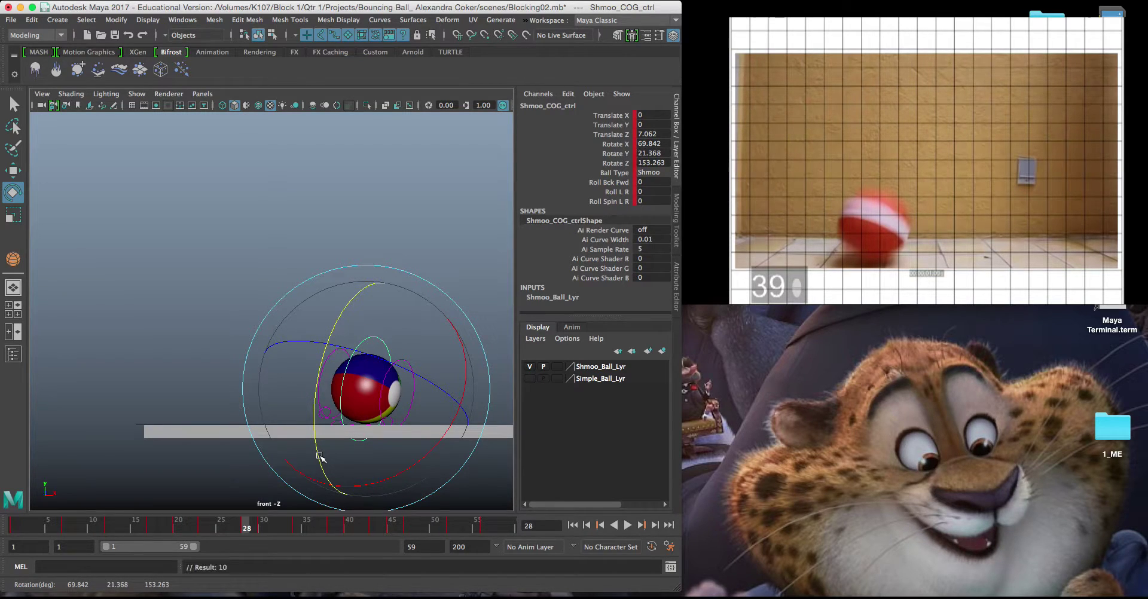
pyautogui.moveTo(380, 357); pyautogui.dragTo(398, 371)
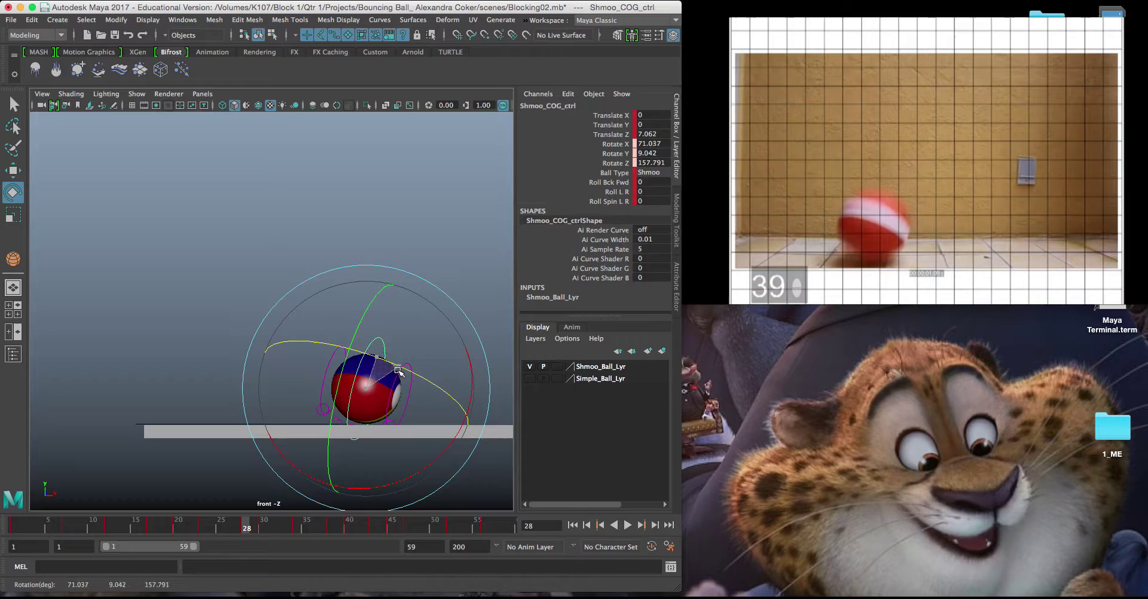
pyautogui.press('s')
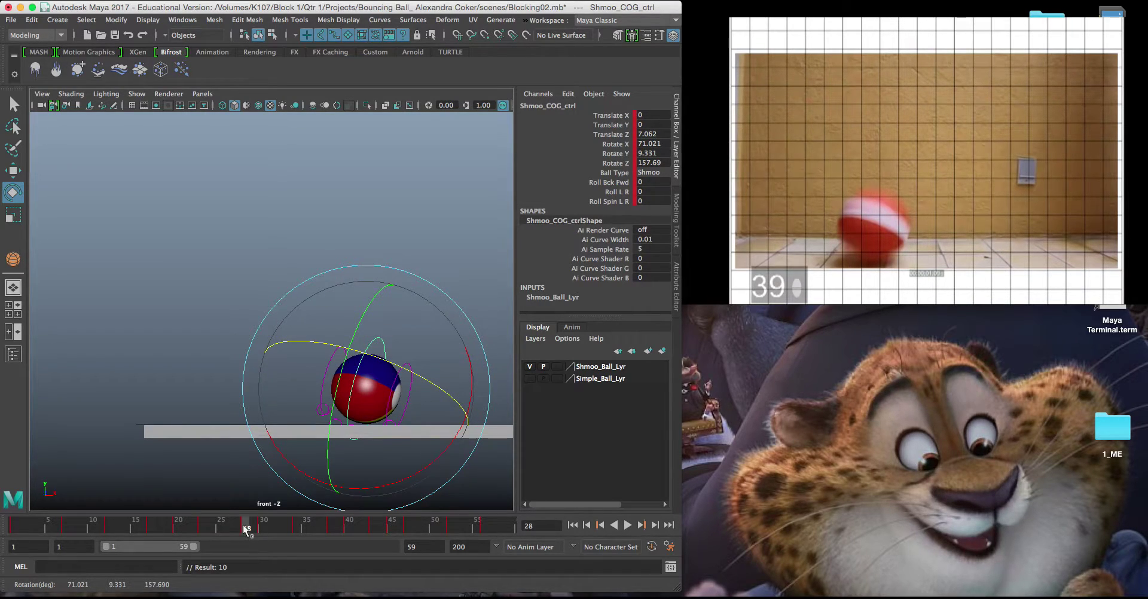
# Scrub around frame 28 to check the spin, and undo all of the ball's trial rotations there.
pyautogui.moveTo(246, 529)
pyautogui.mouseDown()
pyautogui.moveTo(54, 526)
pyautogui.moveTo(257, 527)
pyautogui.moveTo(246, 529)
pyautogui.mouseUp()
pyautogui.press('z')
pyautogui.press('z')
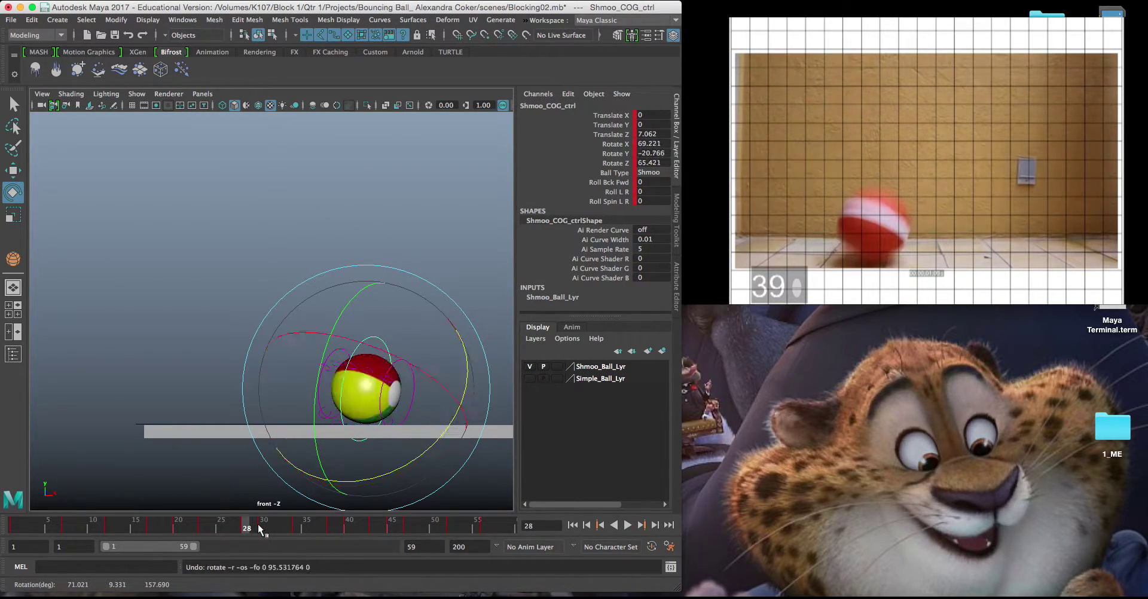
pyautogui.moveTo(251, 529)
pyautogui.mouseDown()
pyautogui.moveTo(84, 529)
pyautogui.moveTo(245, 523)
pyautogui.mouseUp()
pyautogui.press('z')
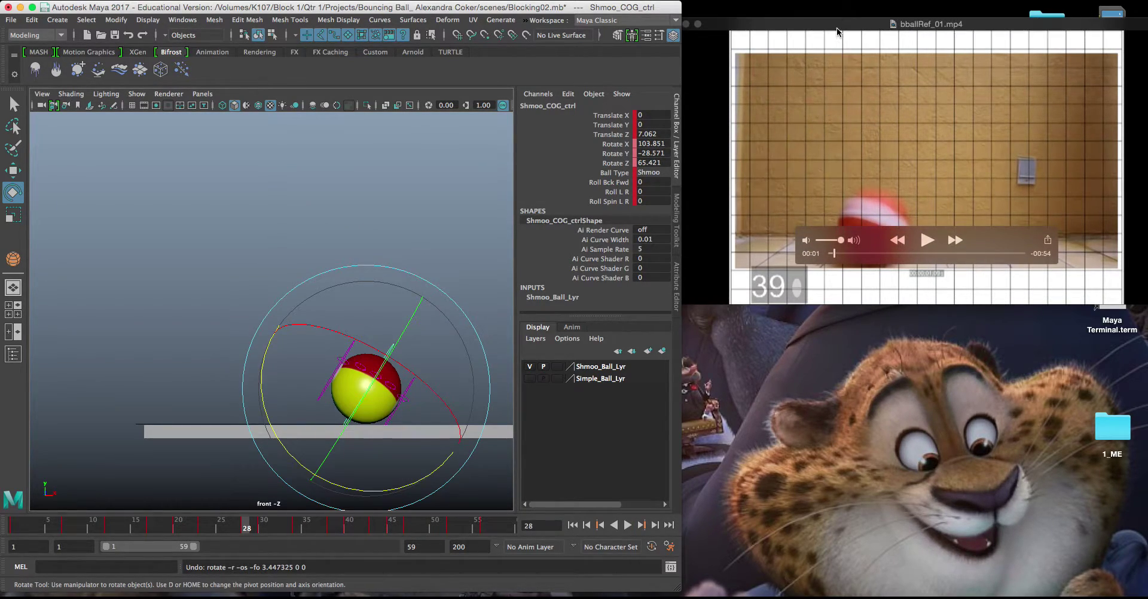
# Rotate the ball's COG control at frame 28 to about 63.9, -18.2 and 150.2 degrees, key it, and check the spin in playback.
pyautogui.click(836, 224)
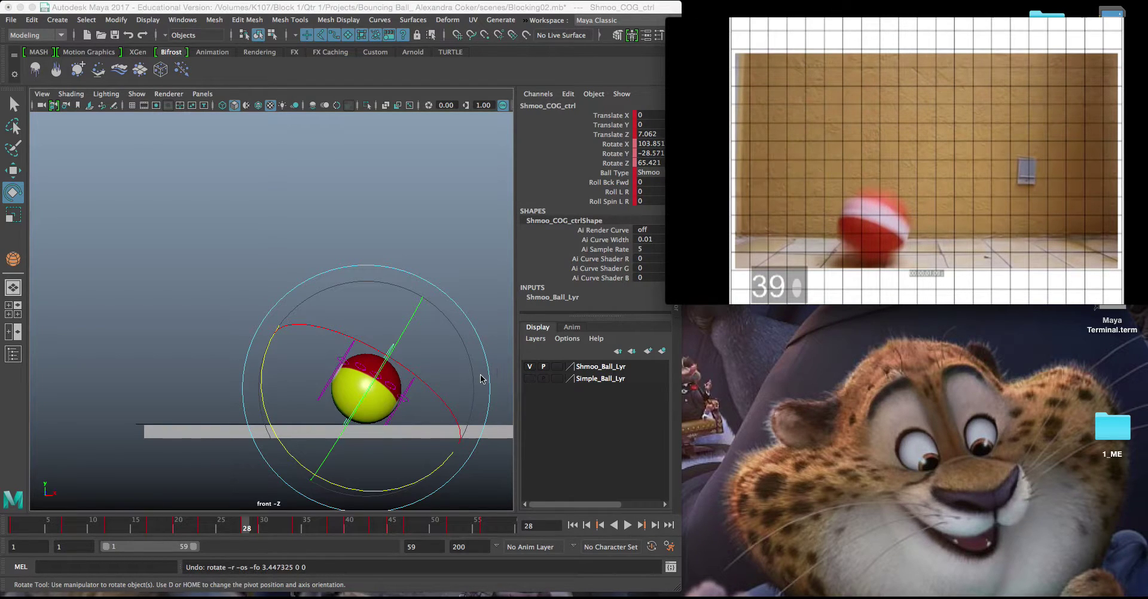
pyautogui.click(417, 319)
pyautogui.moveTo(416, 319); pyautogui.dragTo(378, 435)
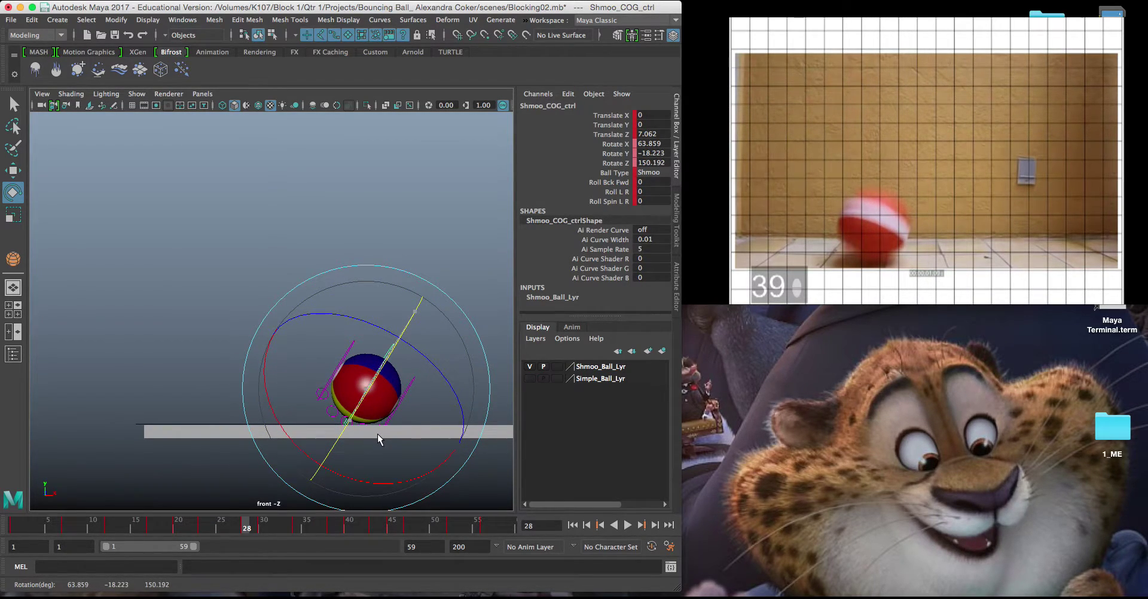
pyautogui.press('s')
pyautogui.hotkey('alt', 'v')
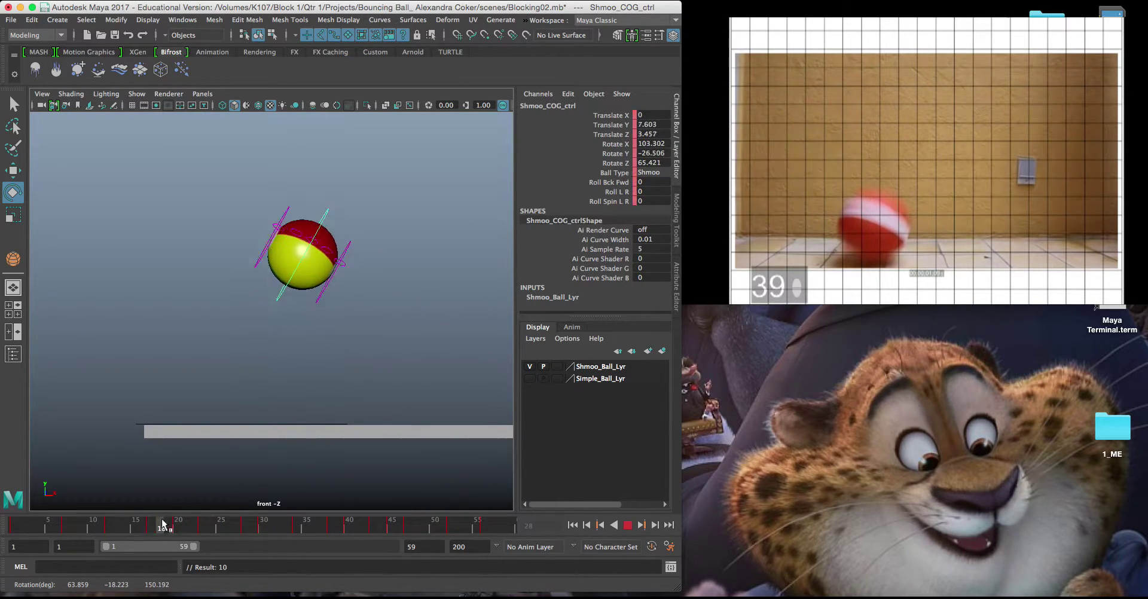
pyautogui.moveTo(248, 523)
pyautogui.mouseDown()
pyautogui.moveTo(24, 522)
pyautogui.moveTo(248, 518)
pyautogui.mouseUp()
# Examine the ball's orientation in the reference video after the second ground contact, stepping from frame 39 to around frame 45.
pyautogui.moveTo(777, 113)
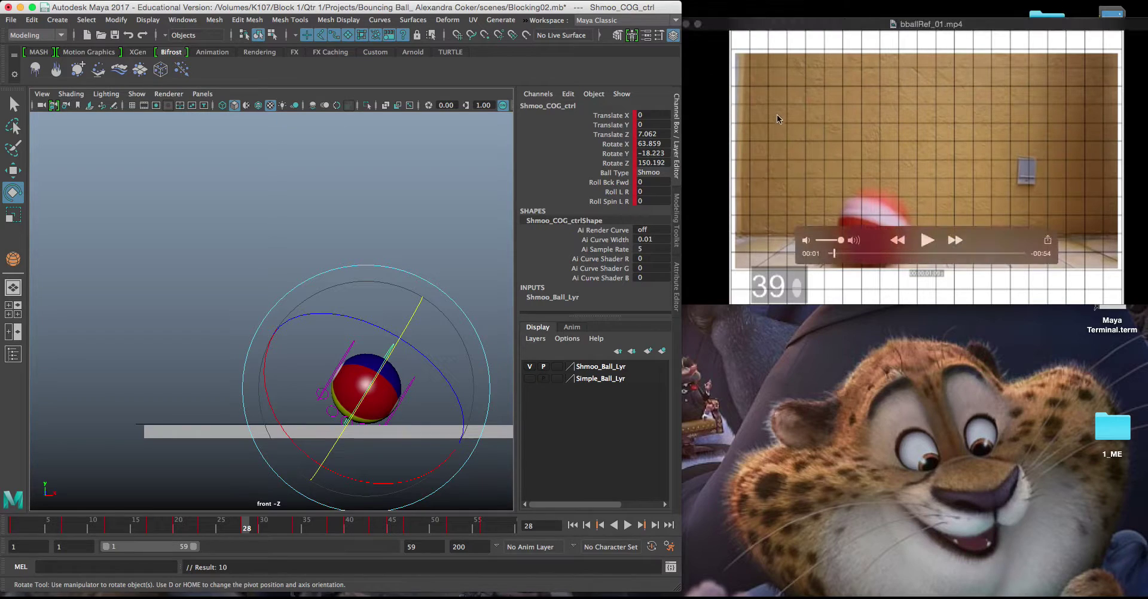
pyautogui.click(820, 24)
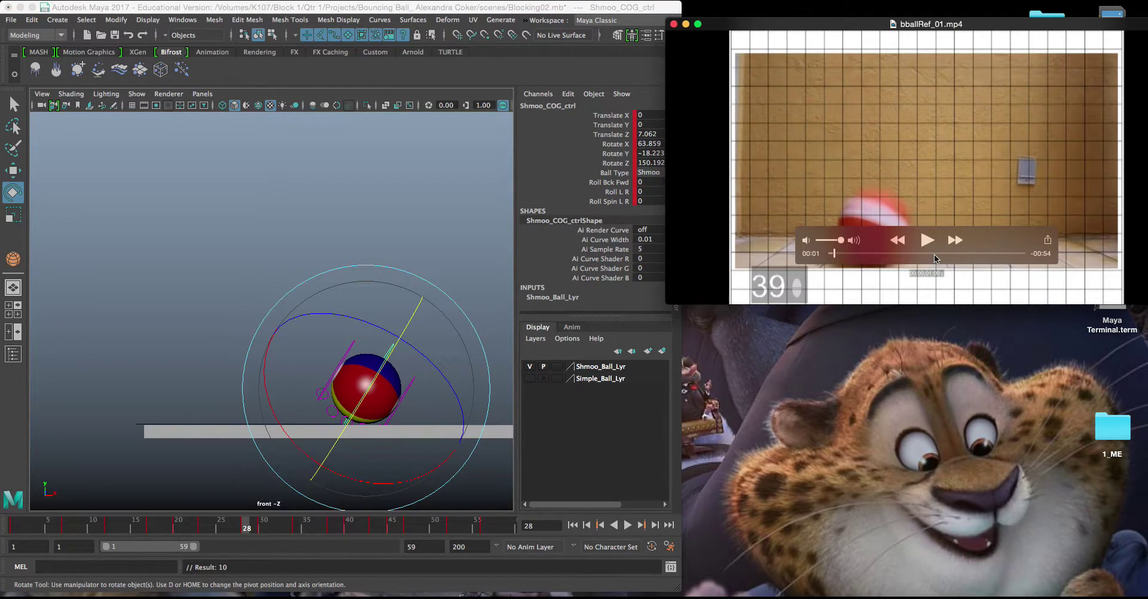
pyautogui.press('Right')
pyautogui.press('Right')
pyautogui.press('Right')
pyautogui.press('Right')
pyautogui.press('Right')
pyautogui.press('Right')
pyautogui.press('Right')
pyautogui.press('Right')
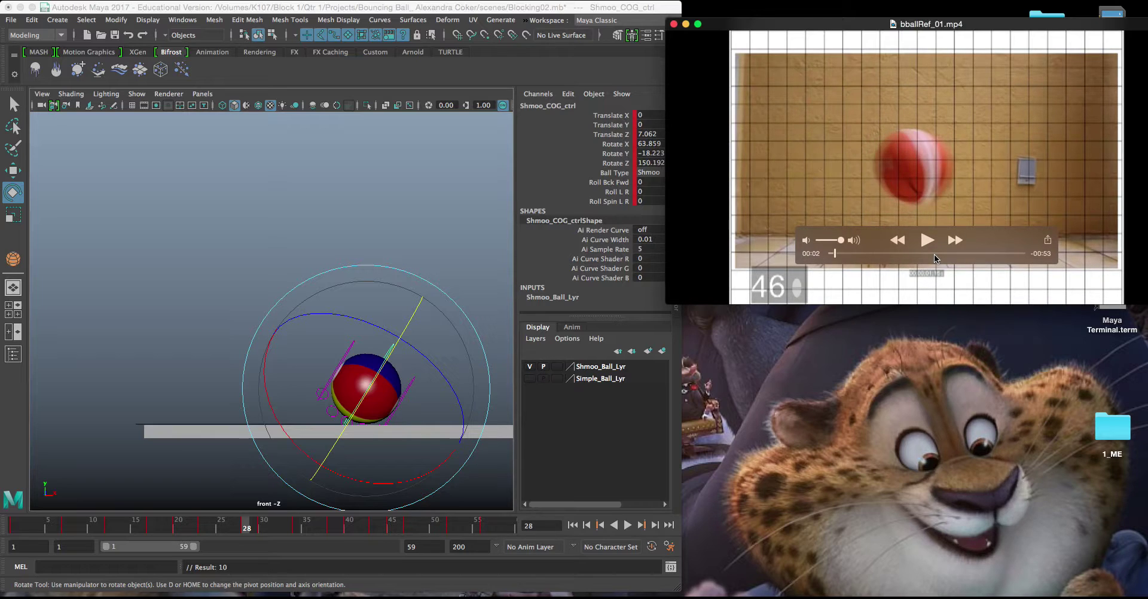
pyautogui.press('Left')
pyautogui.press('Left')
pyautogui.press('Right')
pyautogui.press('Left')
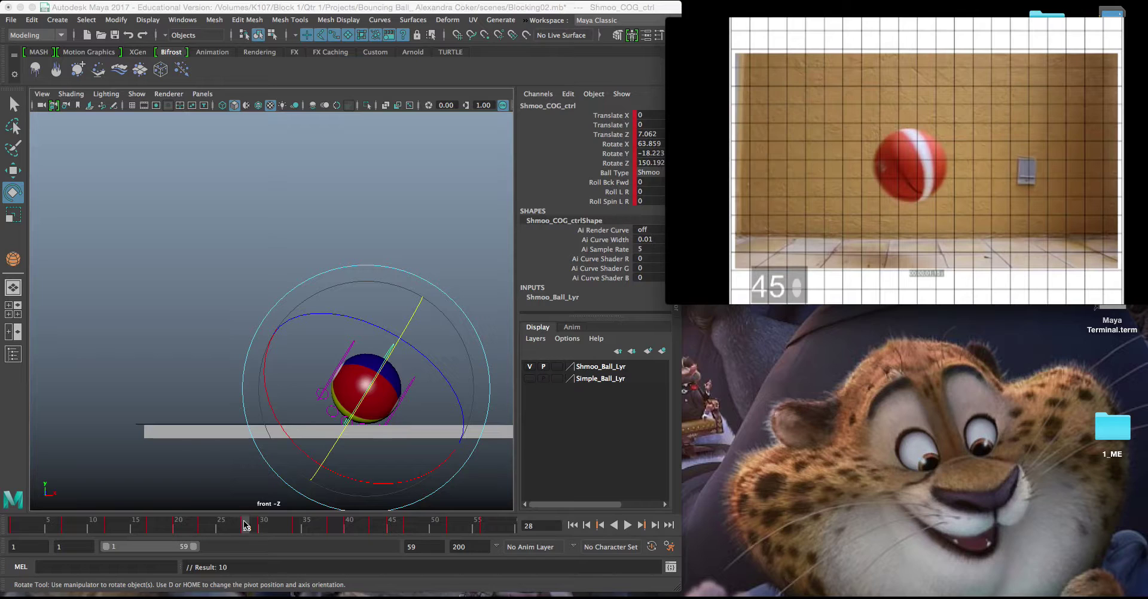
# Rotate the ball's COG control at frame 34 to about 23.1, -20.4 and 160.4 degrees in X, Y and Z, and key it.
pyautogui.moveTo(246, 526); pyautogui.dragTo(298, 529)
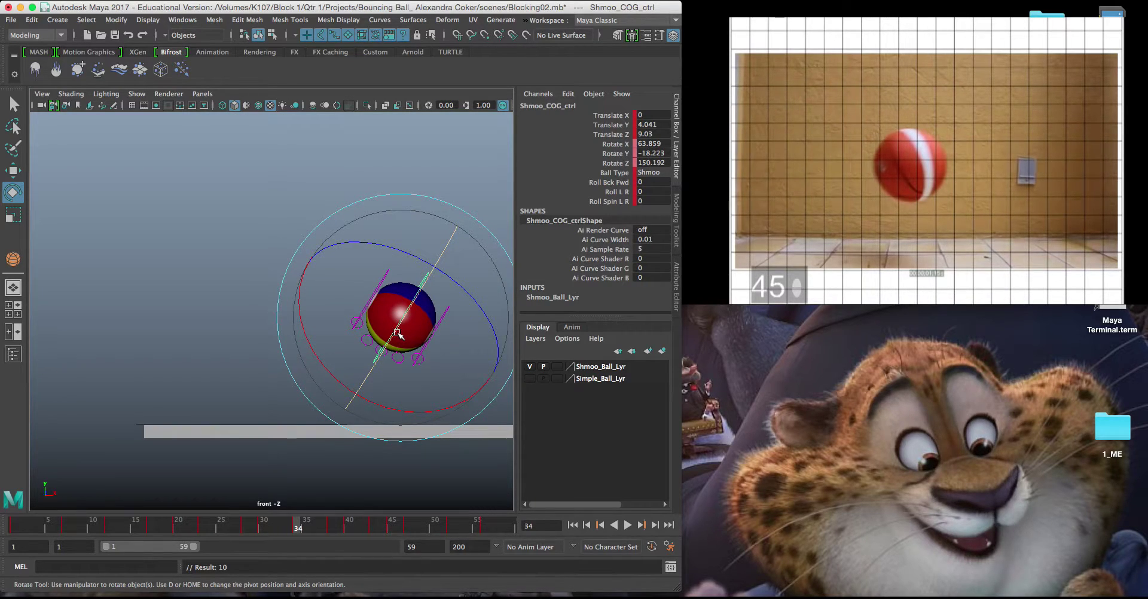
pyautogui.moveTo(415, 303); pyautogui.dragTo(320, 376)
pyautogui.press('s')
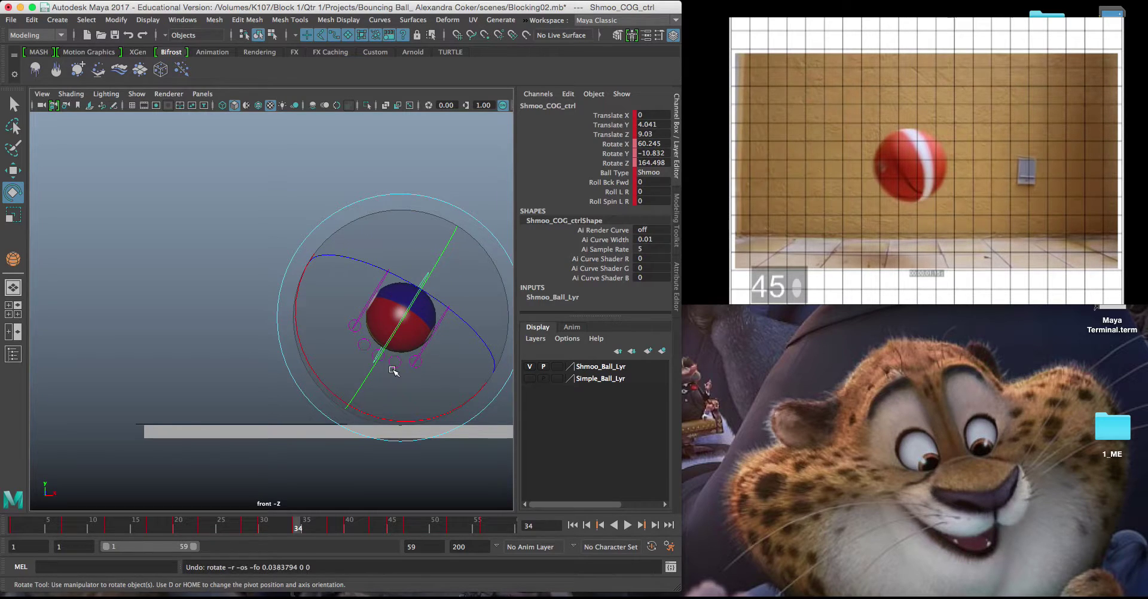
pyautogui.moveTo(359, 415); pyautogui.dragTo(328, 382)
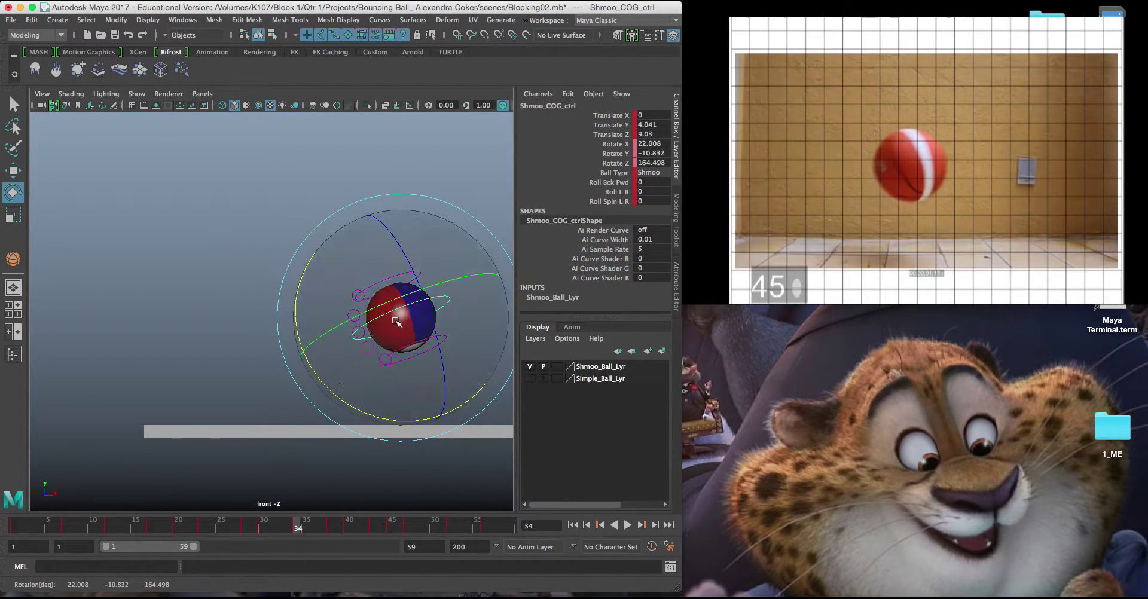
pyautogui.moveTo(461, 275); pyautogui.dragTo(476, 277)
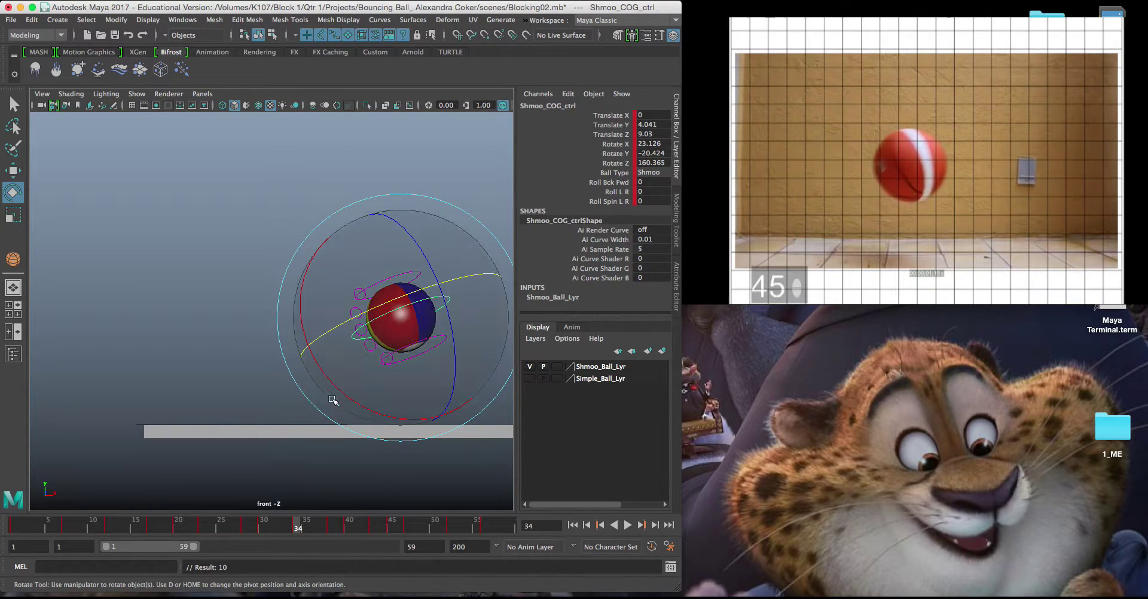
pyautogui.moveTo(410, 324)
pyautogui.mouseDown()
pyautogui.moveTo(398, 291)
pyautogui.moveTo(419, 305)
pyautogui.mouseUp()
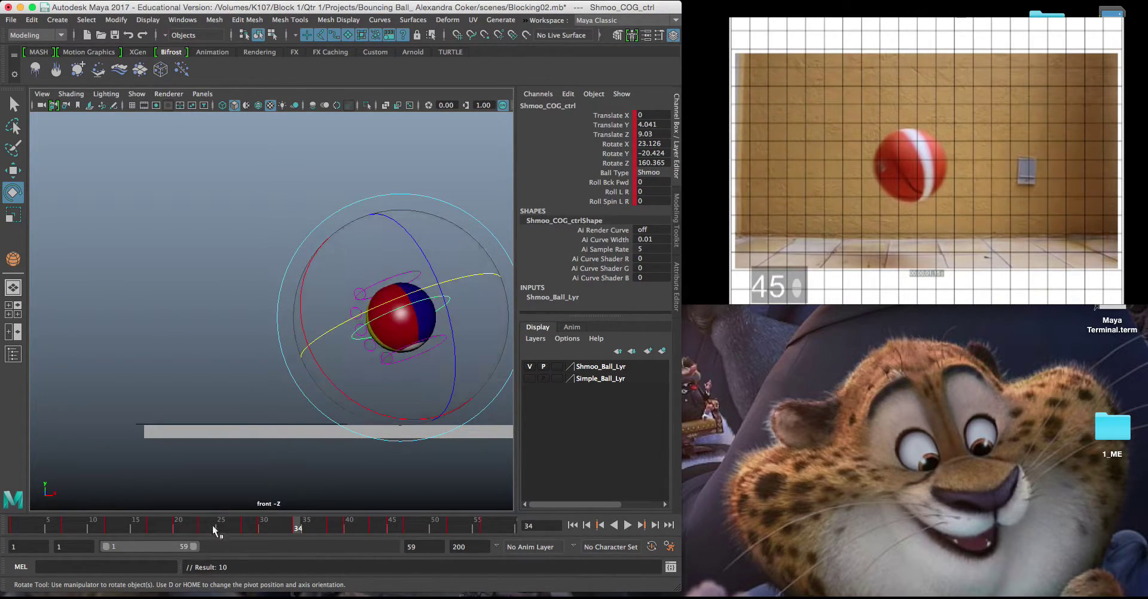
# Play the animation from frame 1 with the ball deselected to check the spin through the second bounce.
pyautogui.moveTo(297, 526); pyautogui.dragTo(13, 527)
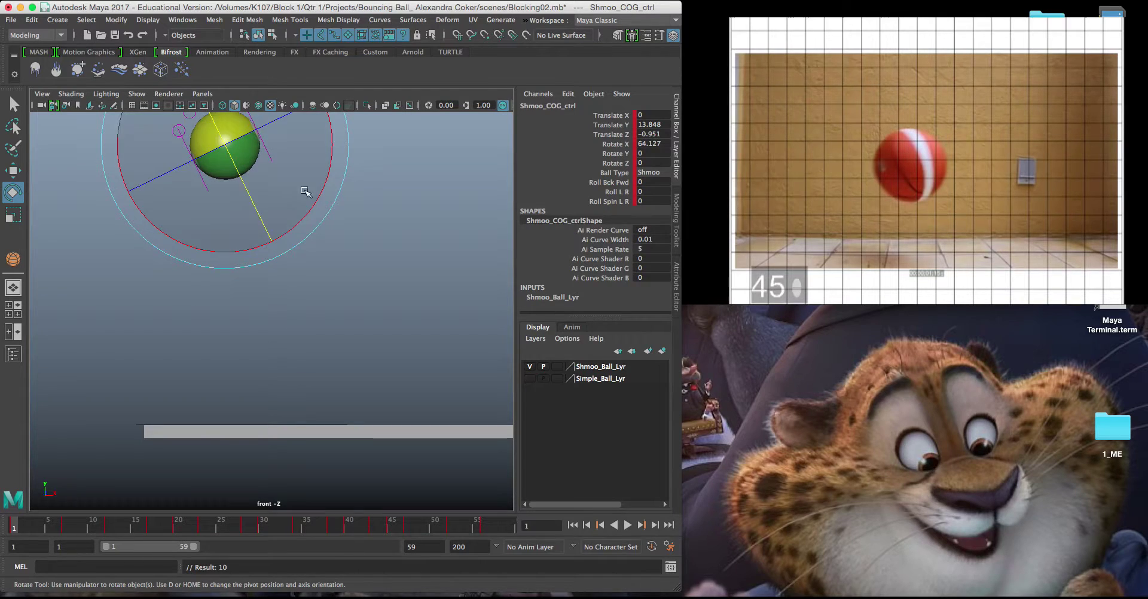
pyautogui.click(296, 188)
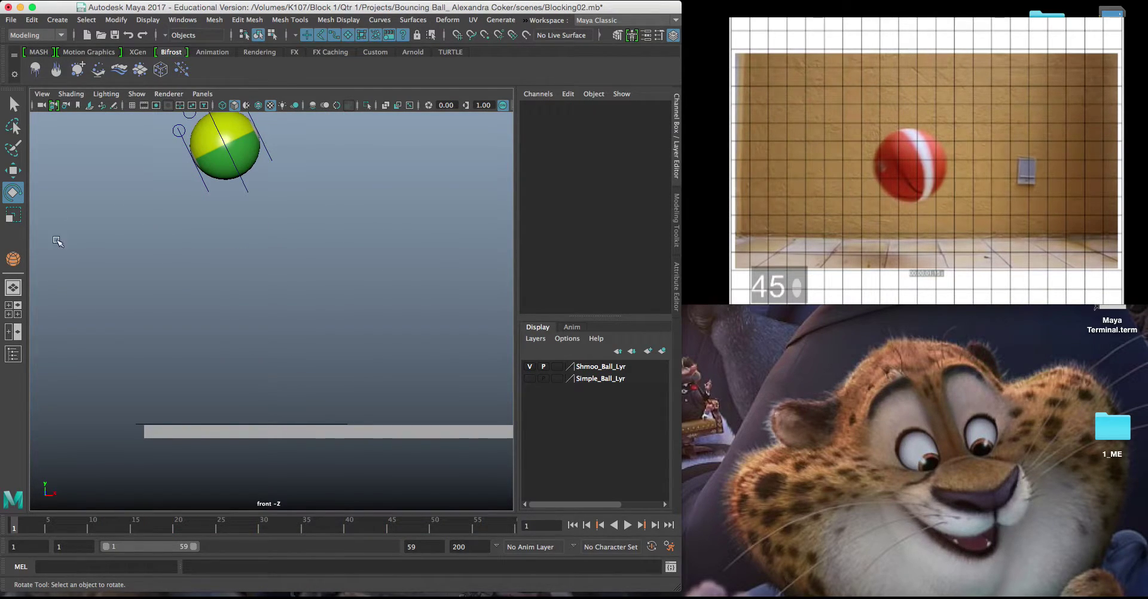
pyautogui.hotkey('alt', 'v')
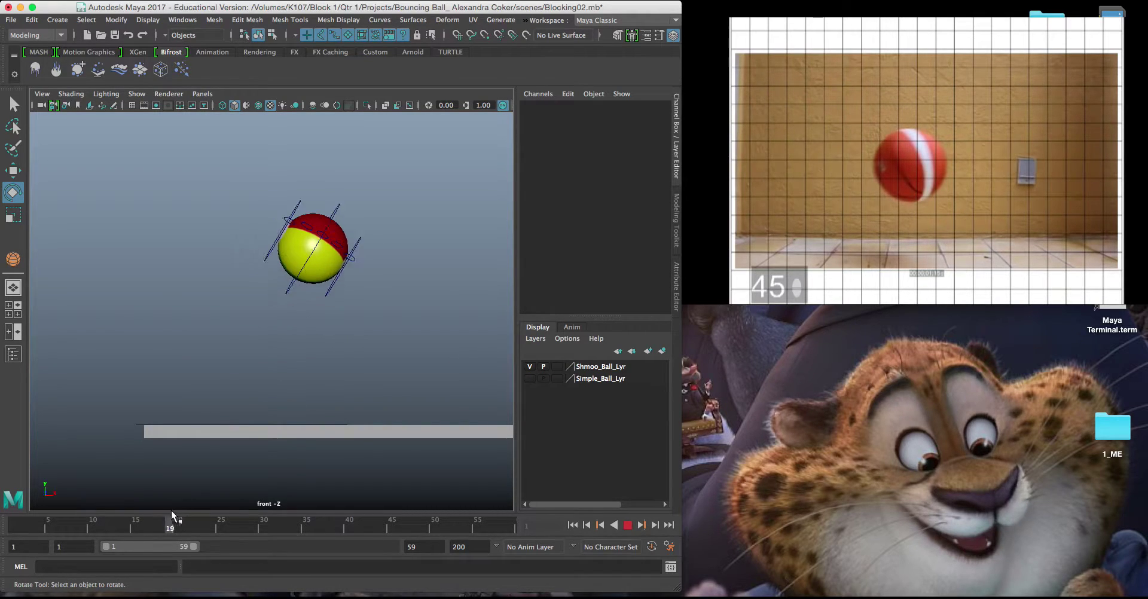
pyautogui.moveTo(239, 508)
pyautogui.mouseDown()
pyautogui.moveTo(304, 507)
pyautogui.moveTo(15, 508)
pyautogui.moveTo(254, 502)
pyautogui.mouseUp()
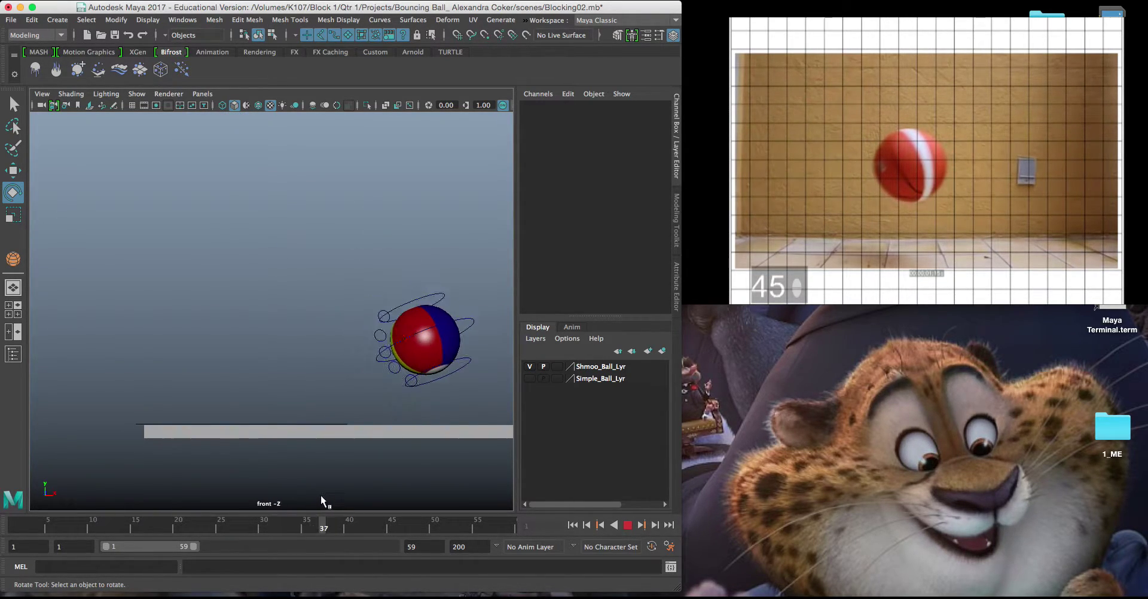
pyautogui.press('Escape')
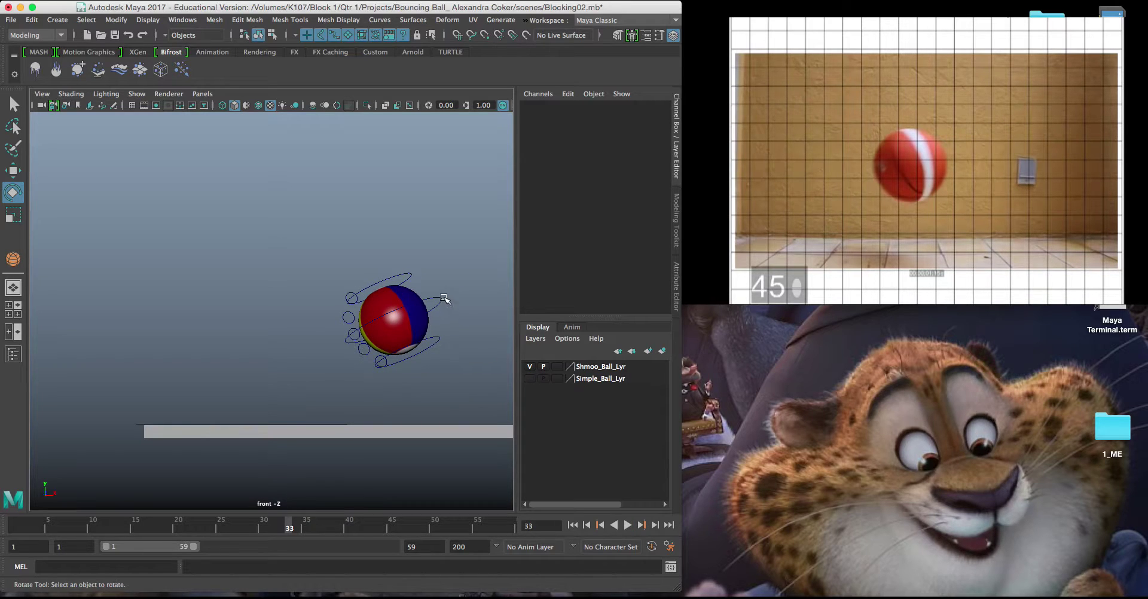
pyautogui.click(445, 306)
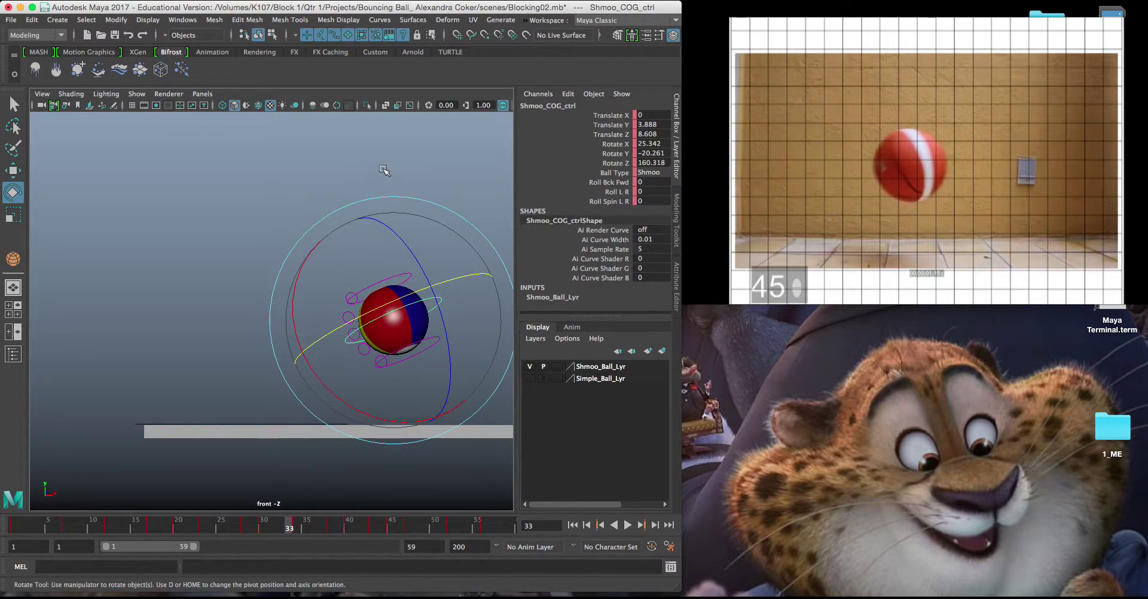
# Create a polygon sphere in the empty space above the bouncing ball, larger than the ball.
pyautogui.scroll(-2, 386, 170)
pyautogui.keyDown('alt'); pyautogui.moveTo(467, 149); pyautogui.dragTo(257, 293, button='middle'); pyautogui.keyUp('alt')
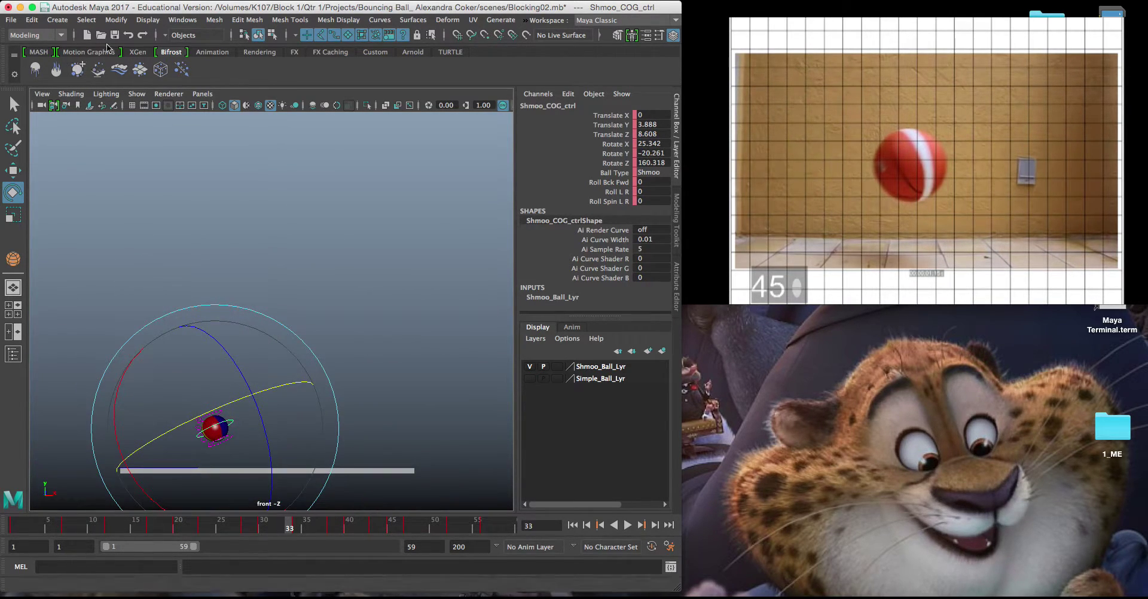
pyautogui.click(58, 19)
pyautogui.moveTo(77, 65)
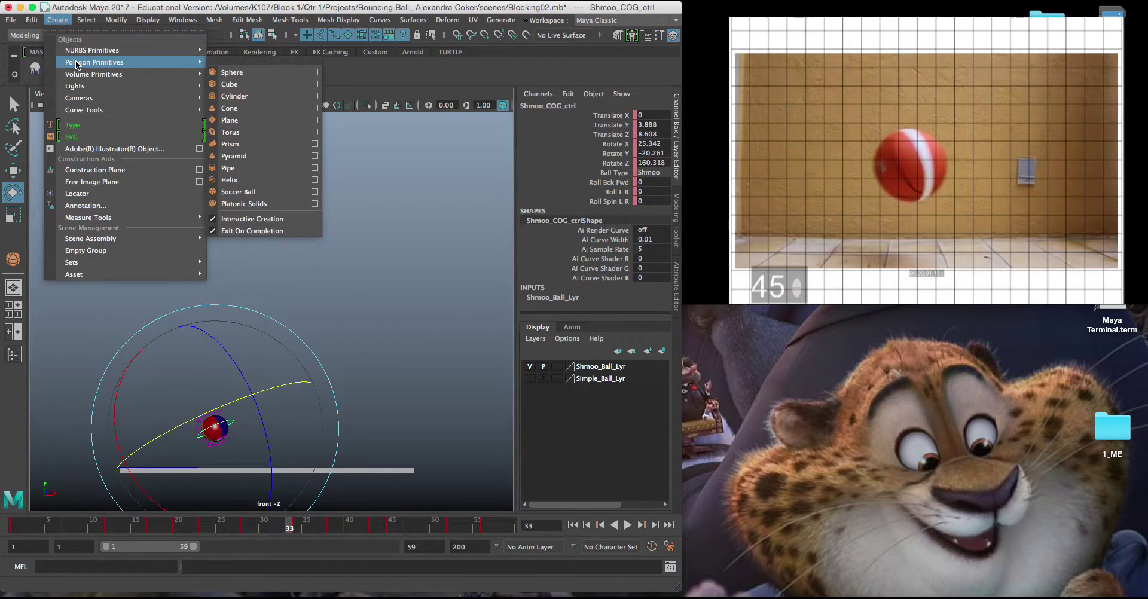
pyautogui.click(246, 73)
pyautogui.moveTo(285, 240); pyautogui.dragTo(329, 252)
# Rotate the new sphere about X and set its Rotate X to exactly 90.
pyautogui.press('e')
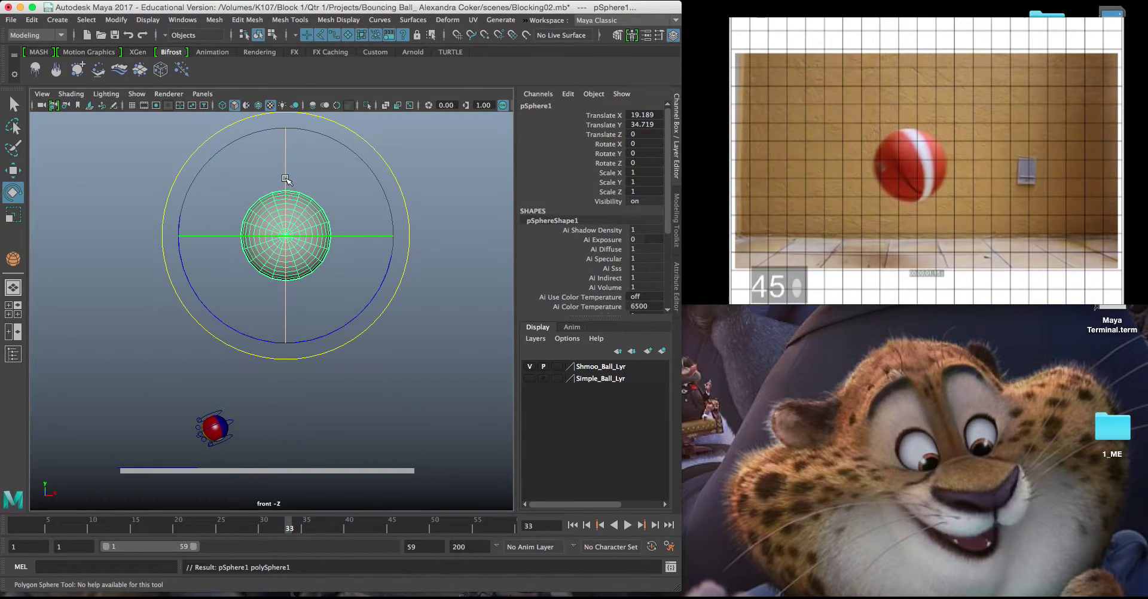
pyautogui.click(286, 177)
pyautogui.moveTo(286, 178); pyautogui.dragTo(280, 331)
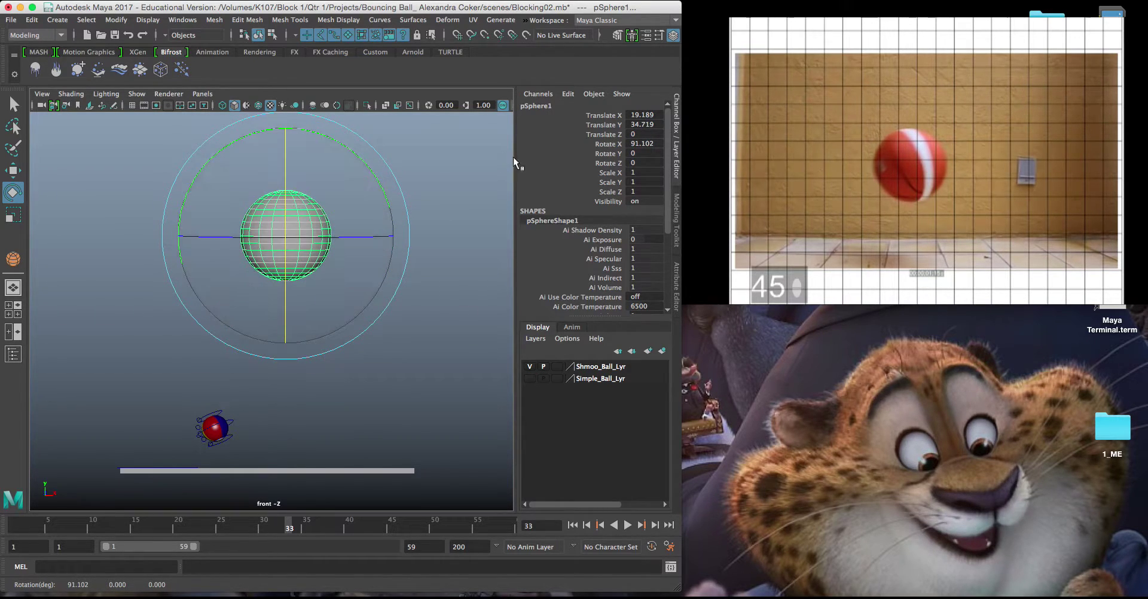
pyautogui.click(642, 153)
pyautogui.click(653, 141)
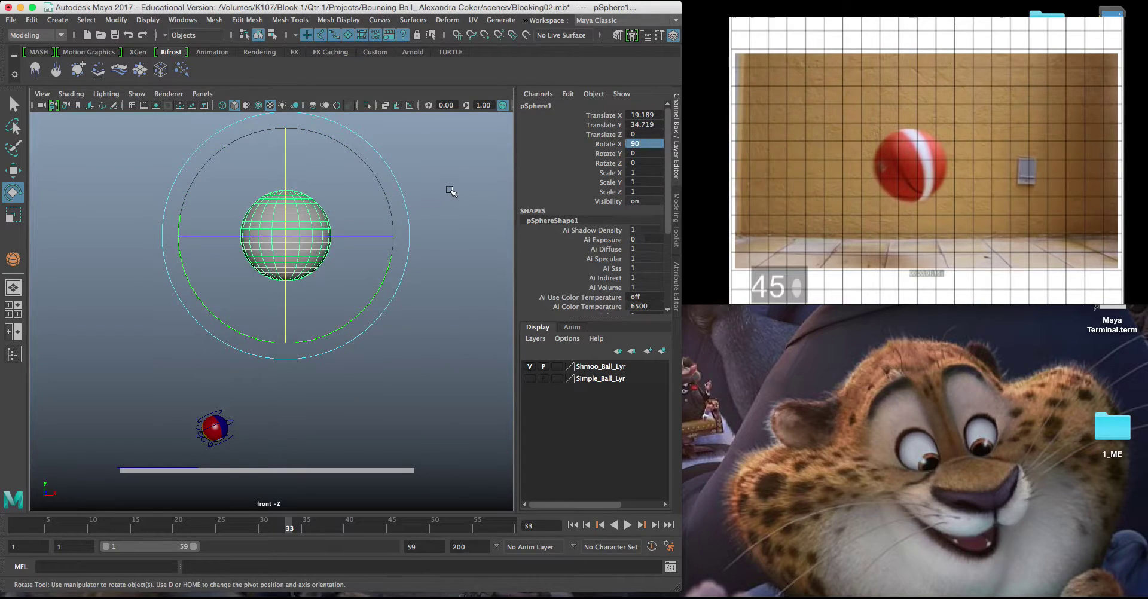
pyautogui.click(449, 187)
# Assign a new Blinn material to the whole sphere and set its color to black.
pyautogui.moveTo(327, 230)
pyautogui.keyDown('alt'); pyautogui.mouseDown(button='middle')
pyautogui.moveTo(331, 252)
pyautogui.moveTo(345, 235)
pyautogui.mouseUp(button='middle'); pyautogui.keyUp('alt')
pyautogui.click(332, 252)
pyautogui.scroll(5, 380, 251)
pyautogui.press('w')
pyautogui.rightClick(317, 224)
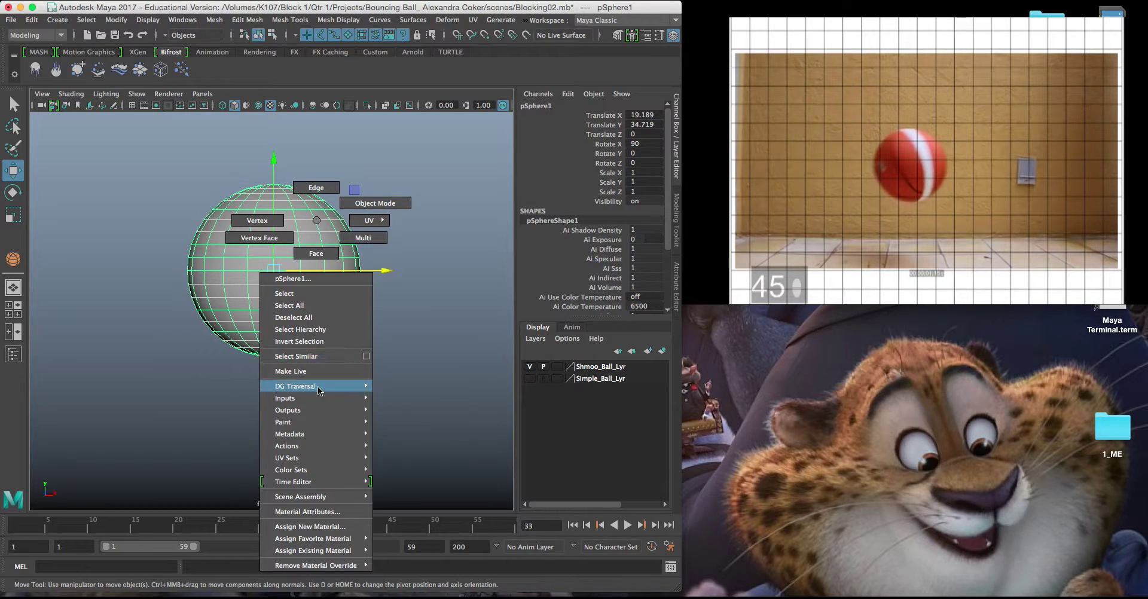
pyautogui.click(310, 526)
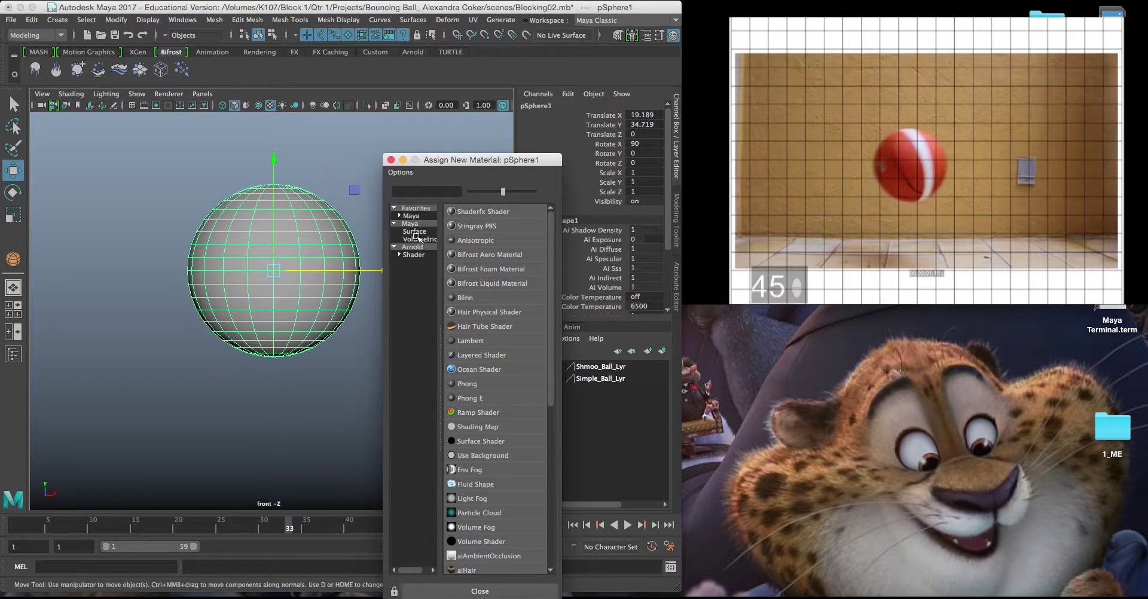
pyautogui.click(466, 297)
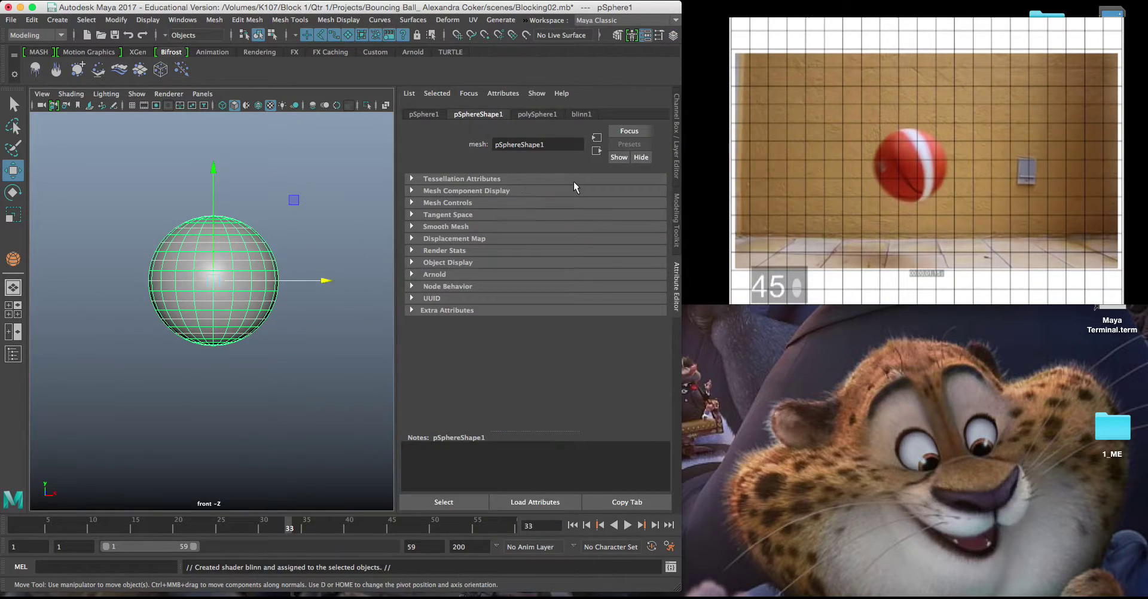
pyautogui.click(580, 114)
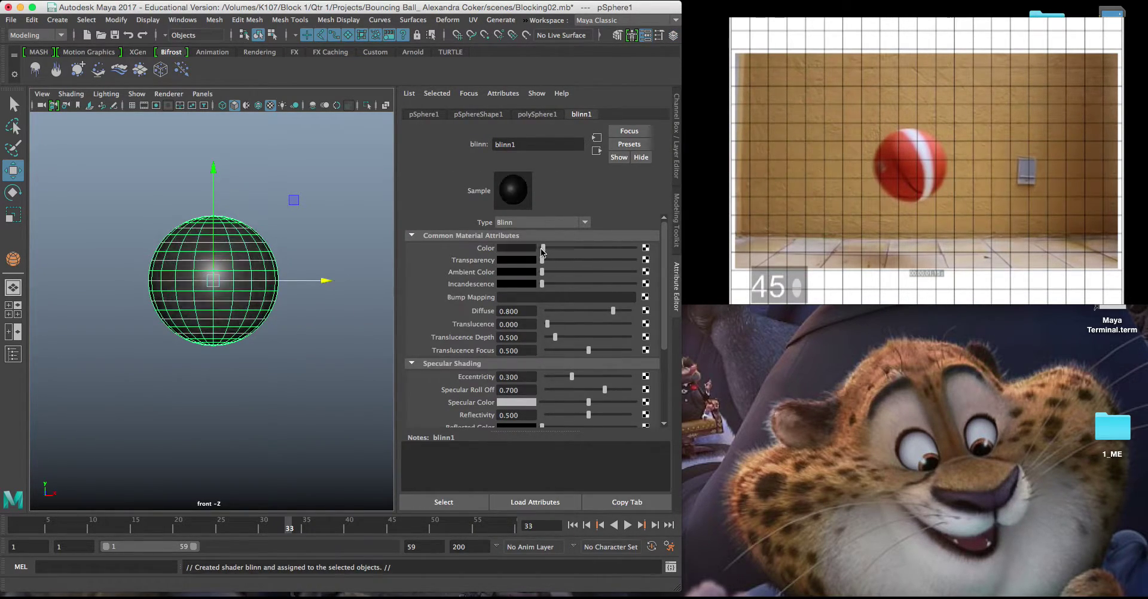
pyautogui.moveTo(594, 256); pyautogui.dragTo(536, 258)
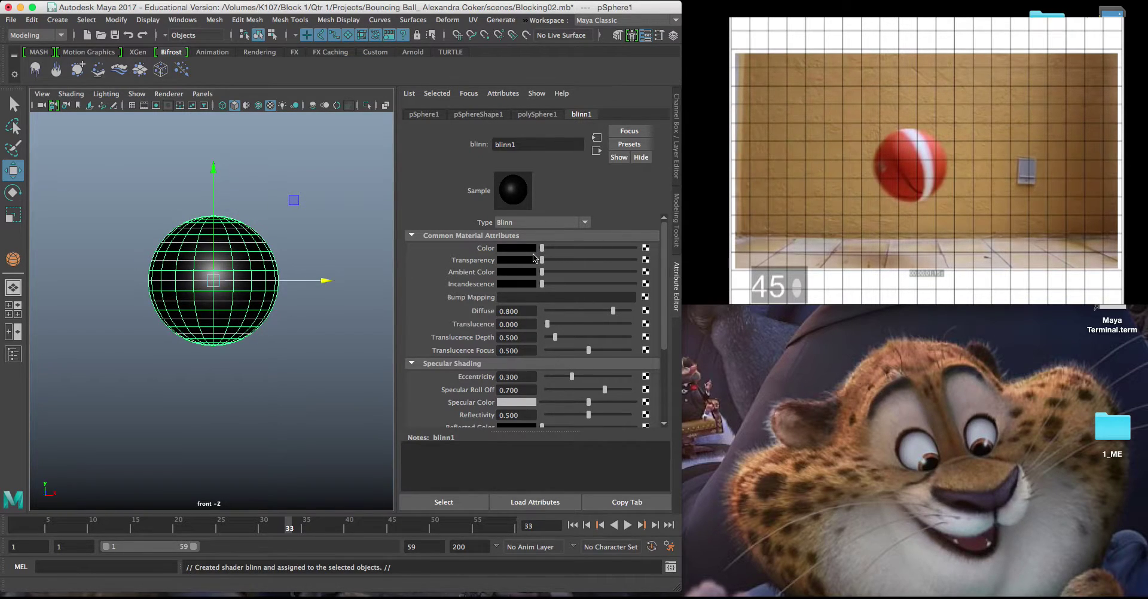
# Assign another new Blinn material to the sphere's middle band of faces and set its color to white.
pyautogui.click(293, 272)
pyautogui.click(217, 269)
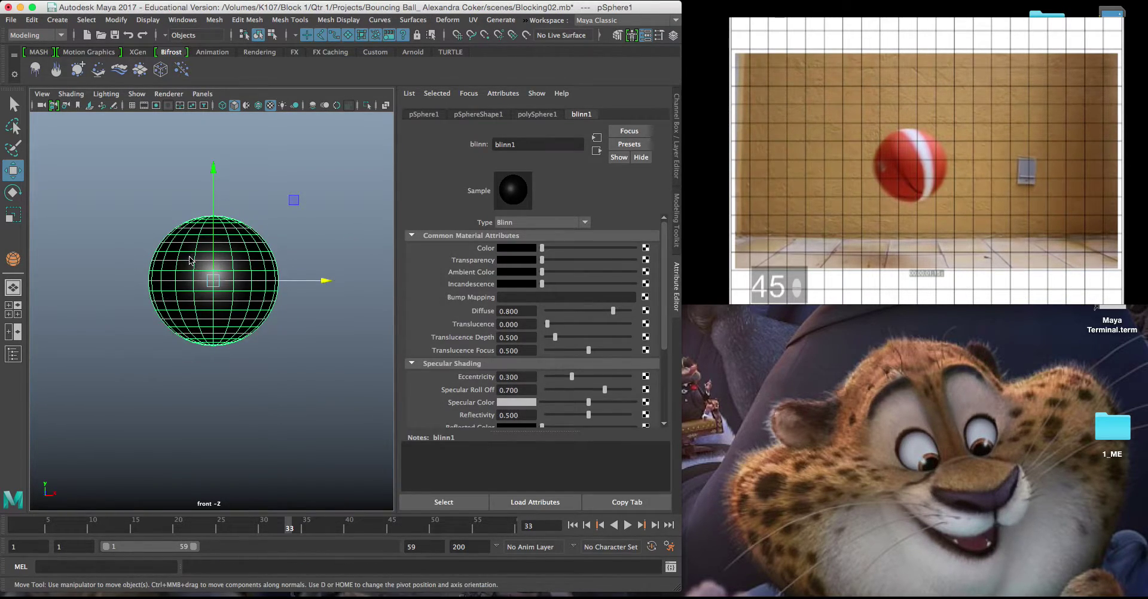
pyautogui.moveTo(190, 261); pyautogui.dragTo(190, 287, button='right')
pyautogui.moveTo(142, 273); pyautogui.dragTo(311, 283)
pyautogui.rightClick(332, 221)
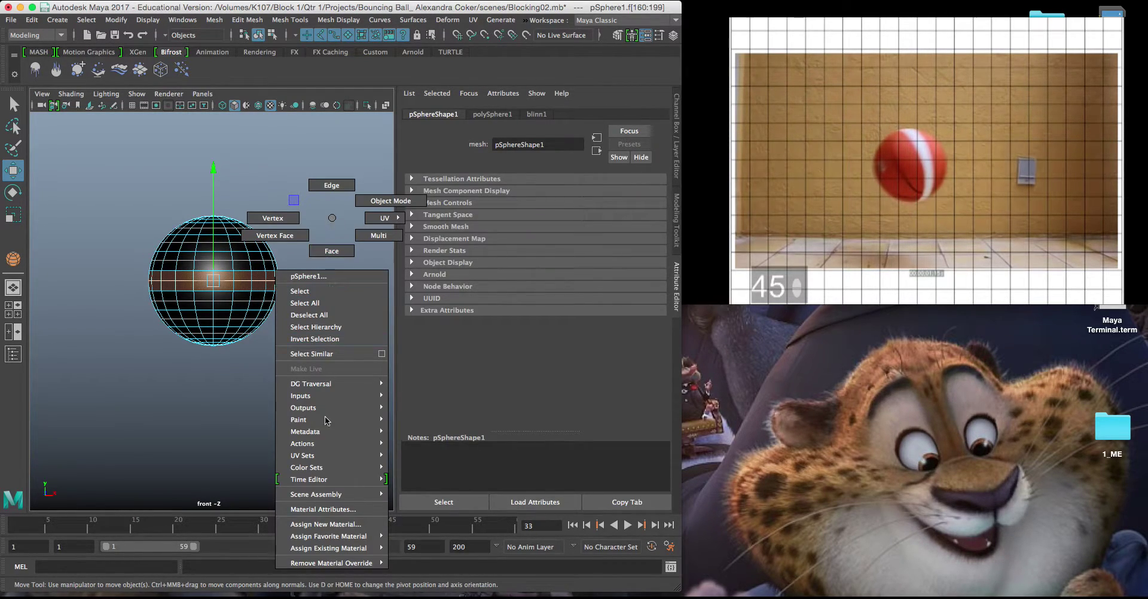
pyautogui.click(328, 524)
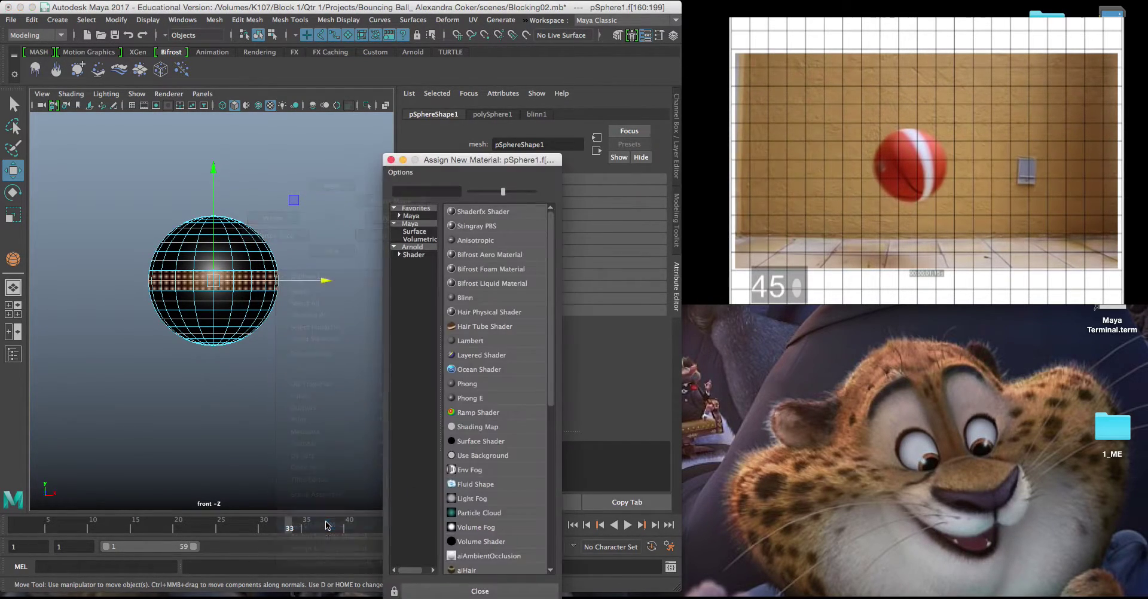
pyautogui.click(472, 298)
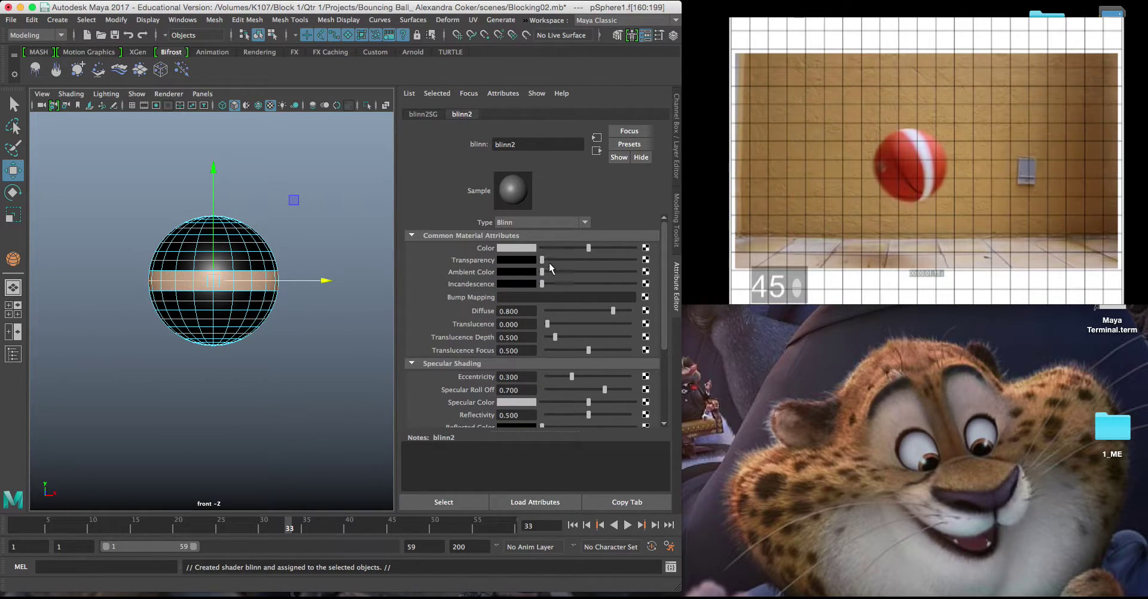
pyautogui.moveTo(586, 250); pyautogui.dragTo(643, 254)
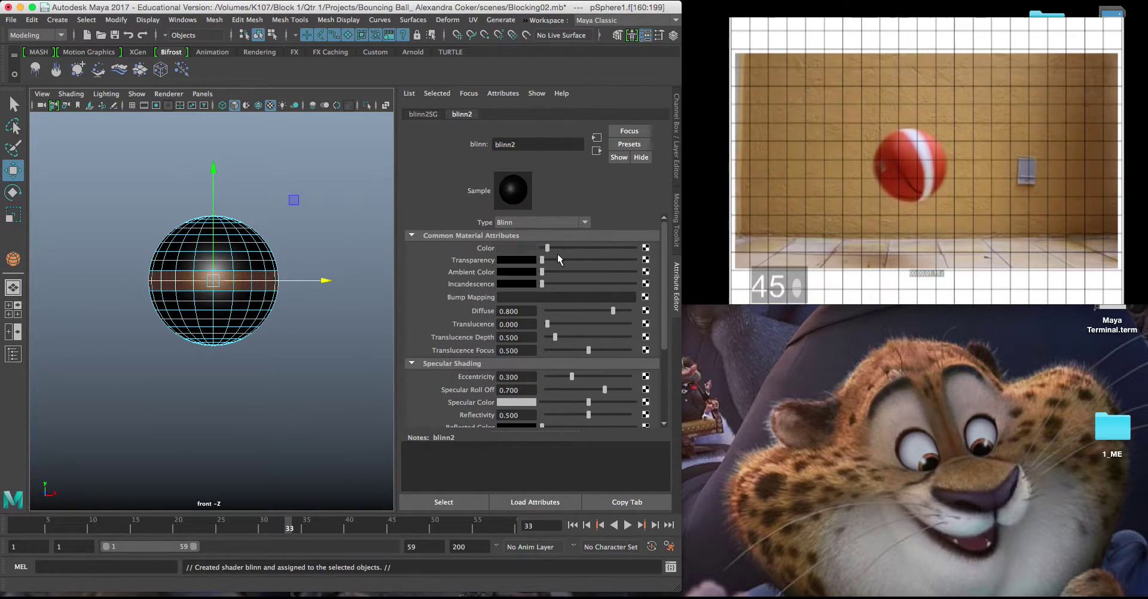
pyautogui.click(323, 233)
# Return the striped sphere to object mode and rotate it to about 40.4, 8 and -64.4 degrees to match the reference ball's stripe.
pyautogui.moveTo(248, 251); pyautogui.dragTo(296, 230, button='right')
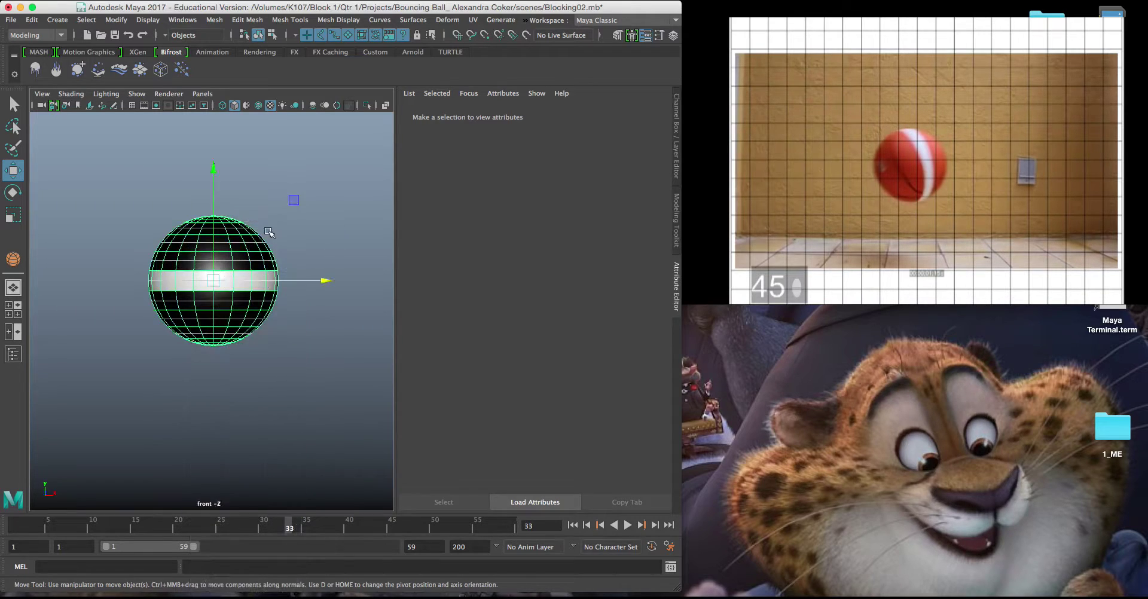
pyautogui.click(306, 244)
pyautogui.click(270, 284)
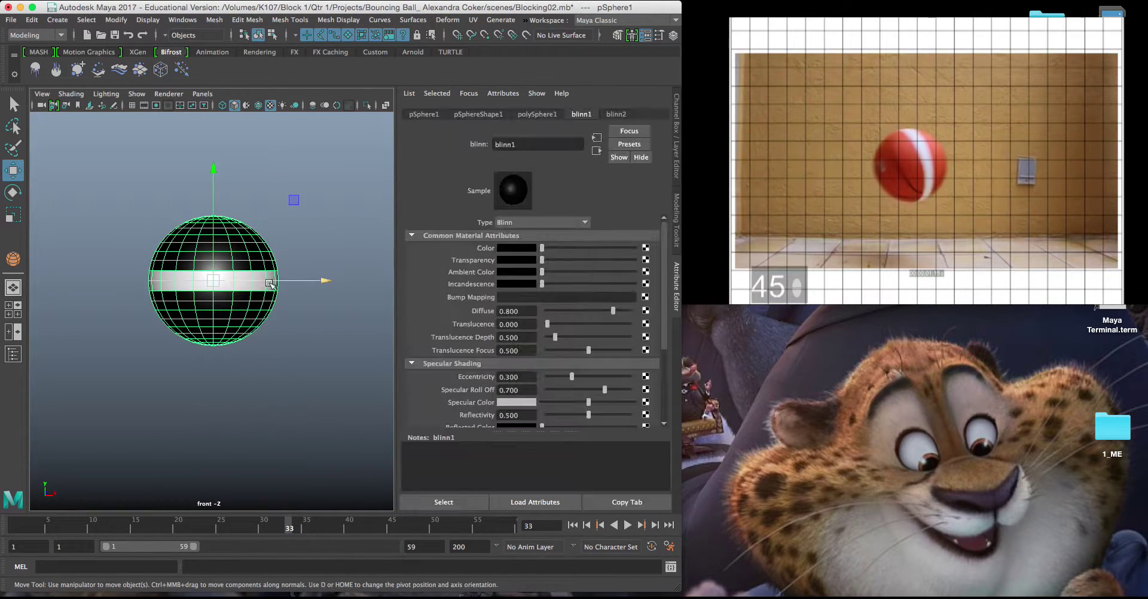
pyautogui.press('e')
pyautogui.moveTo(271, 292); pyautogui.dragTo(224, 328)
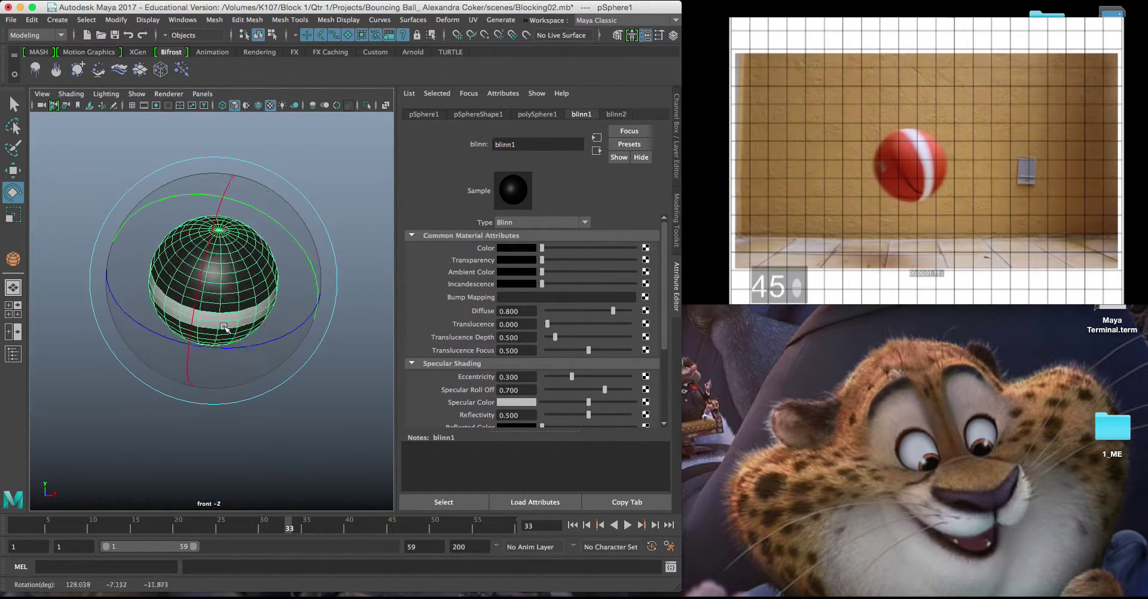
pyautogui.moveTo(252, 241); pyautogui.dragTo(276, 238)
pyautogui.moveTo(192, 265); pyautogui.dragTo(217, 268)
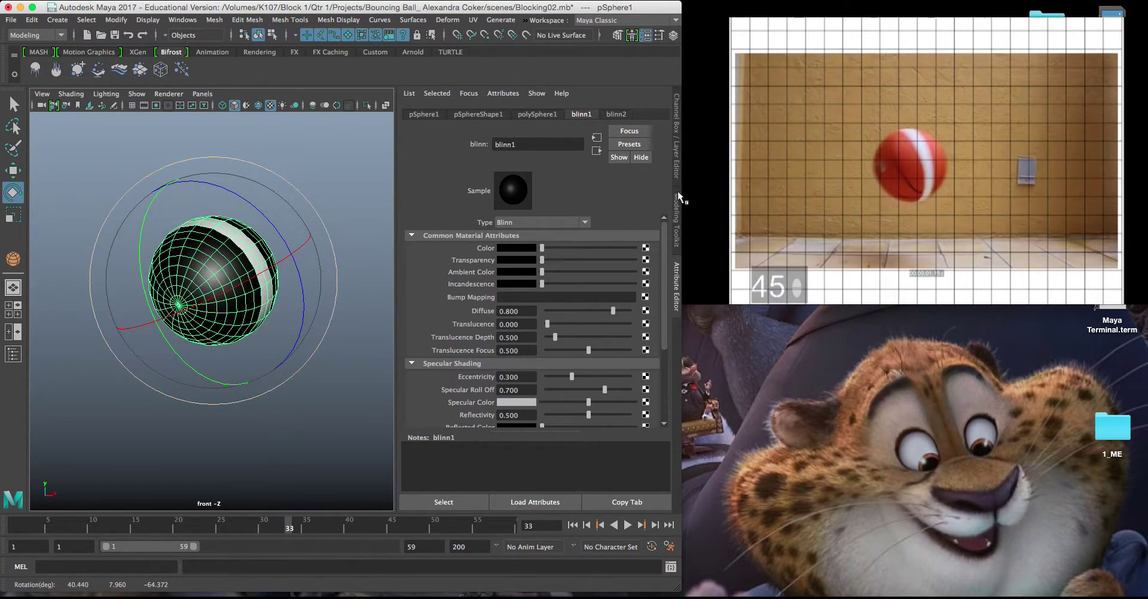
pyautogui.moveTo(895, 162)
pyautogui.click(349, 176)
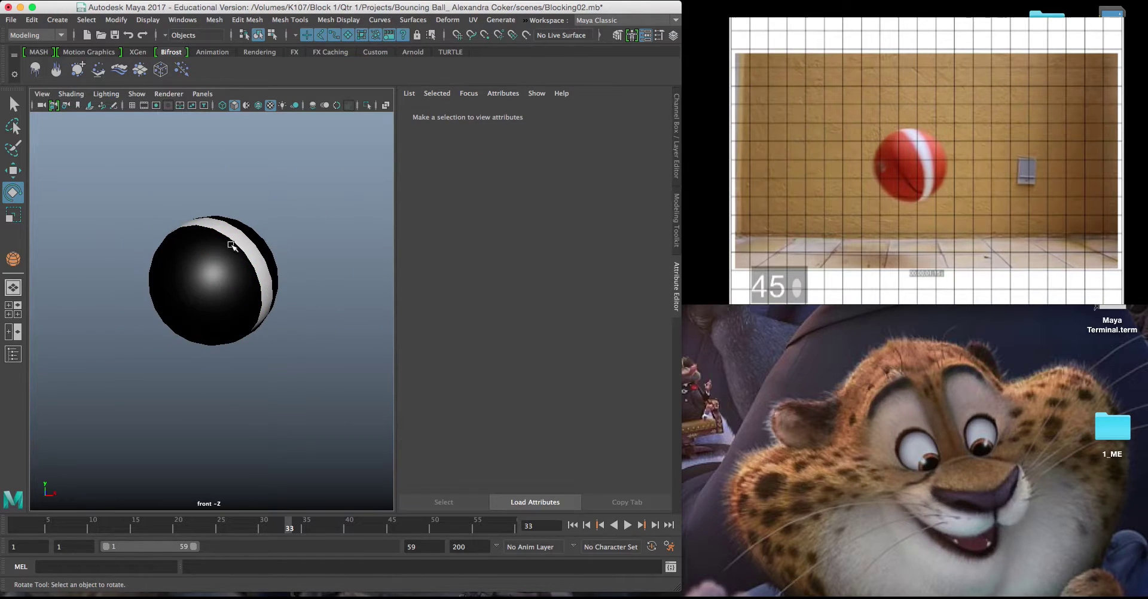
# Examine the animated ball's color panels and pole from several sides in the perspective view at frame 33.
pyautogui.scroll(-2, 245, 281)
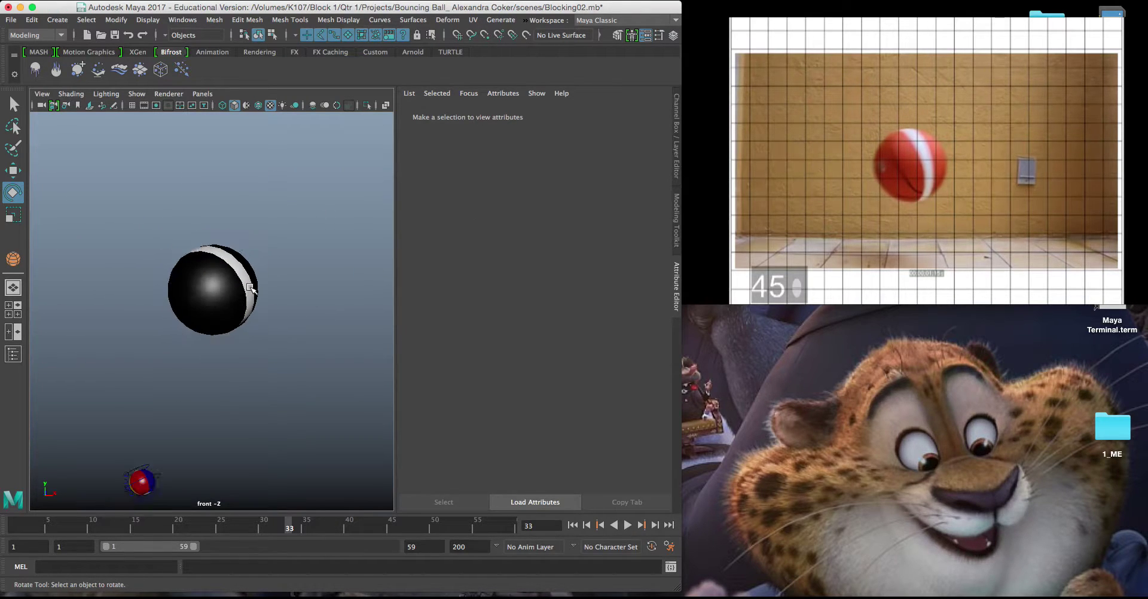
pyautogui.keyDown('alt'); pyautogui.moveTo(245, 281); pyautogui.dragTo(317, 148, button='middle'); pyautogui.keyUp('alt')
pyautogui.click(302, 165)
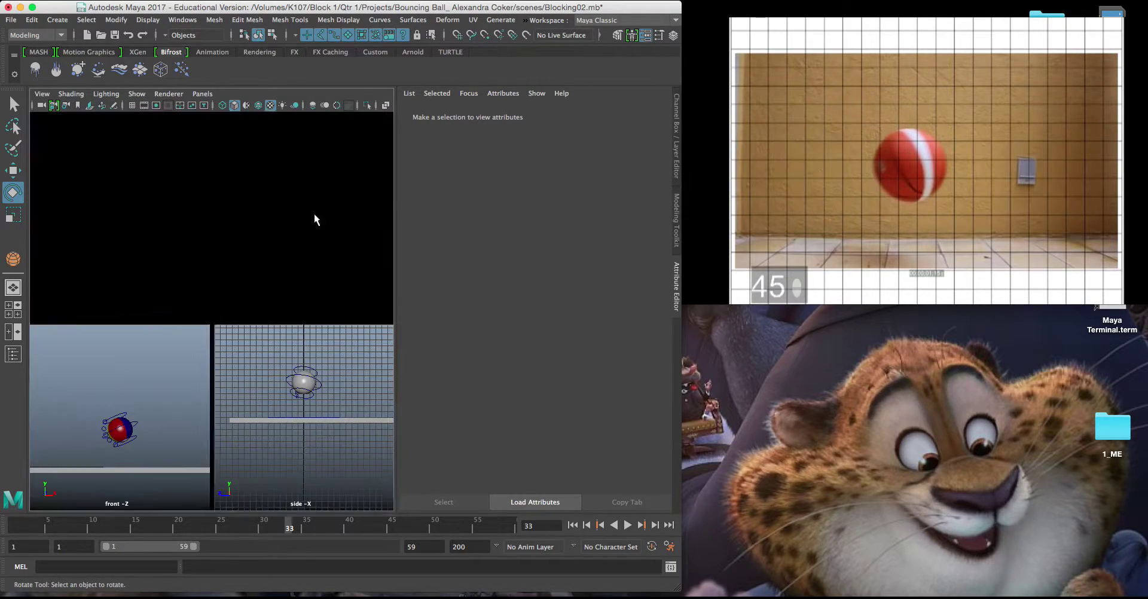
pyautogui.press('space')
pyautogui.press('6')
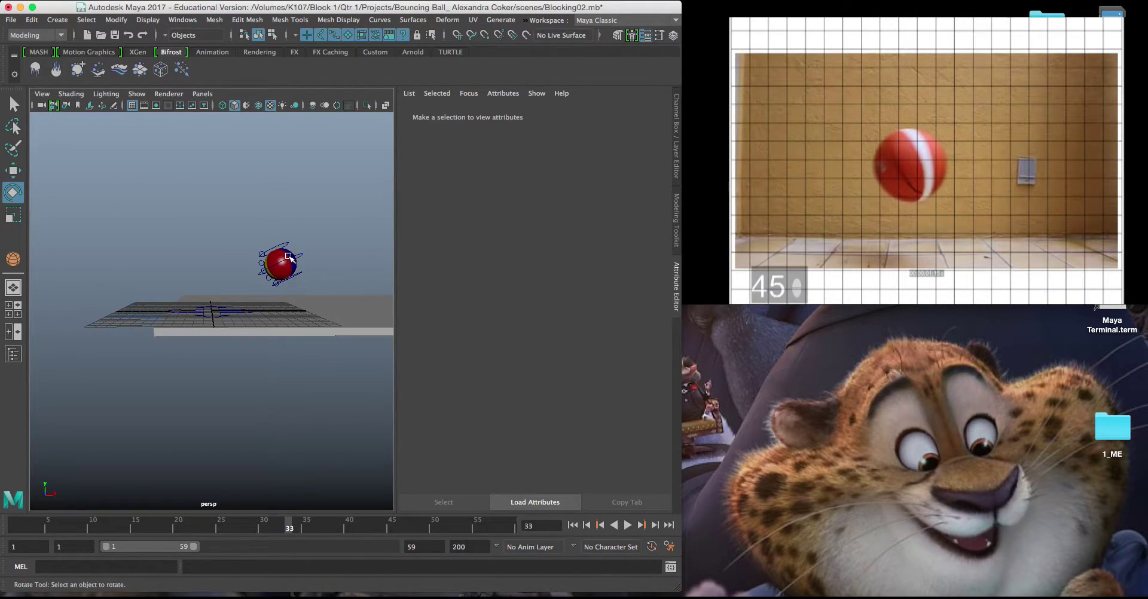
pyautogui.keyDown('alt'); pyautogui.moveTo(292, 253); pyautogui.dragTo(281, 264); pyautogui.keyUp('alt')
pyautogui.scroll(4, 281, 264)
pyautogui.keyDown('alt'); pyautogui.moveTo(281, 263); pyautogui.dragTo(222, 274, button='middle'); pyautogui.keyUp('alt')
pyautogui.keyDown('alt'); pyautogui.moveTo(223, 275); pyautogui.dragTo(196, 244); pyautogui.keyUp('alt')
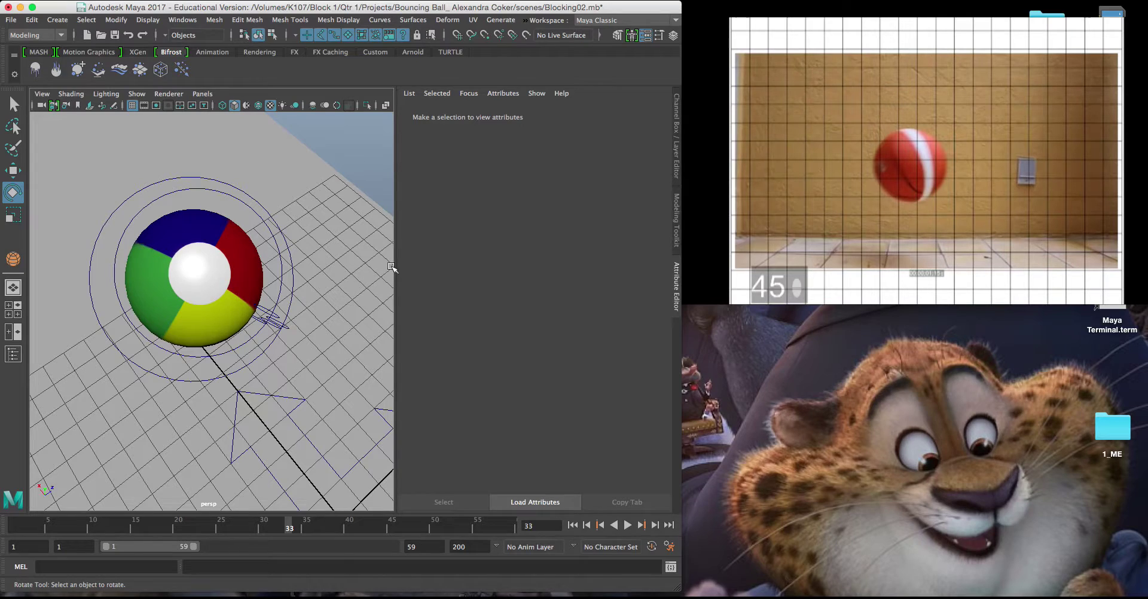
# Play the reference video bballRef_01.mp4 and scrub it back to frame 45.
pyautogui.click(840, 61)
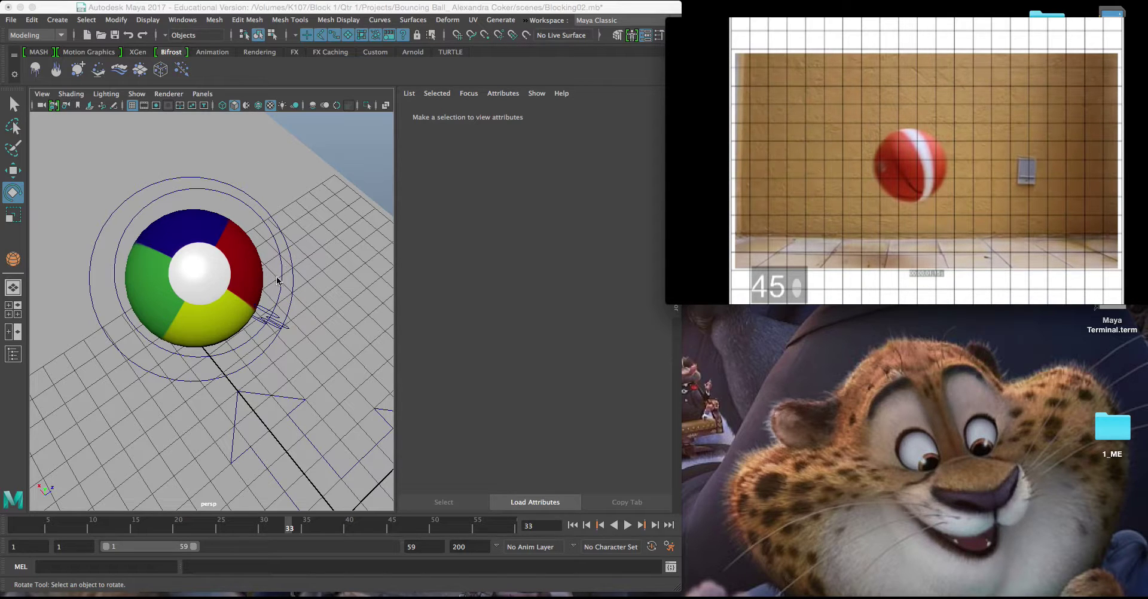
pyautogui.click(323, 264)
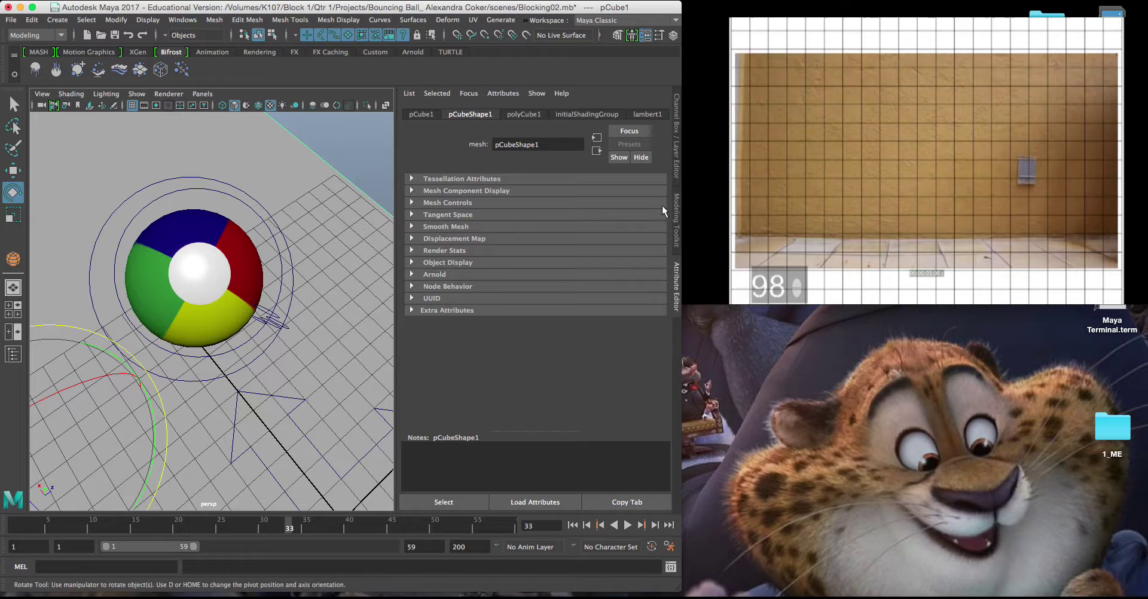
pyautogui.click(870, 231)
pyautogui.click(926, 240)
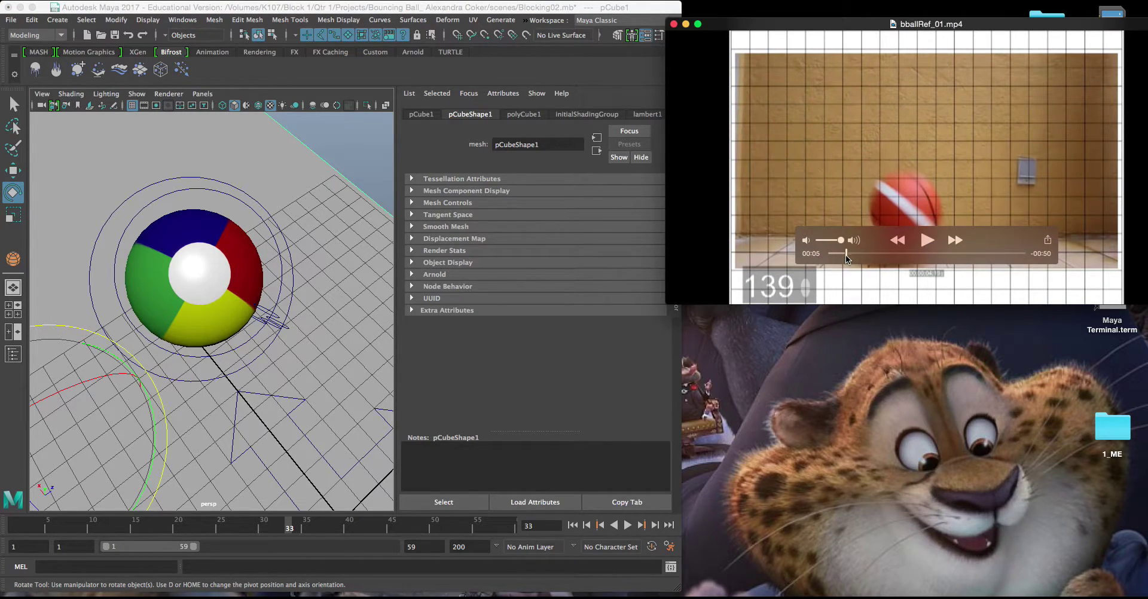
pyautogui.moveTo(846, 255); pyautogui.dragTo(835, 255)
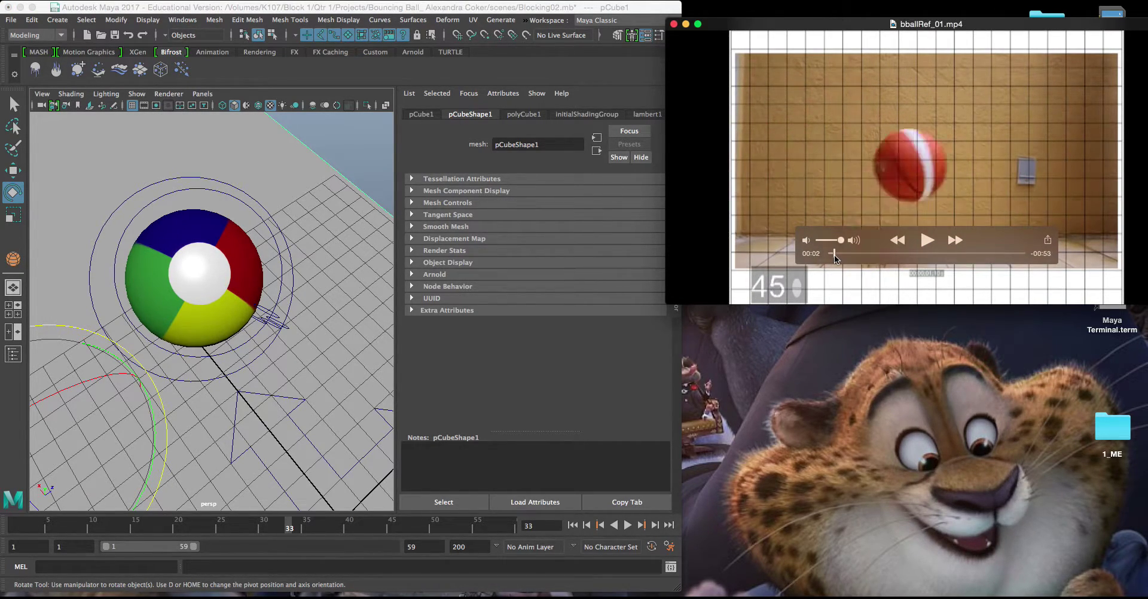
# Switch to the front view and select the ball's Shmoo_COG_ctrl.
pyautogui.click(331, 236)
pyautogui.press('space')
pyautogui.press('space')
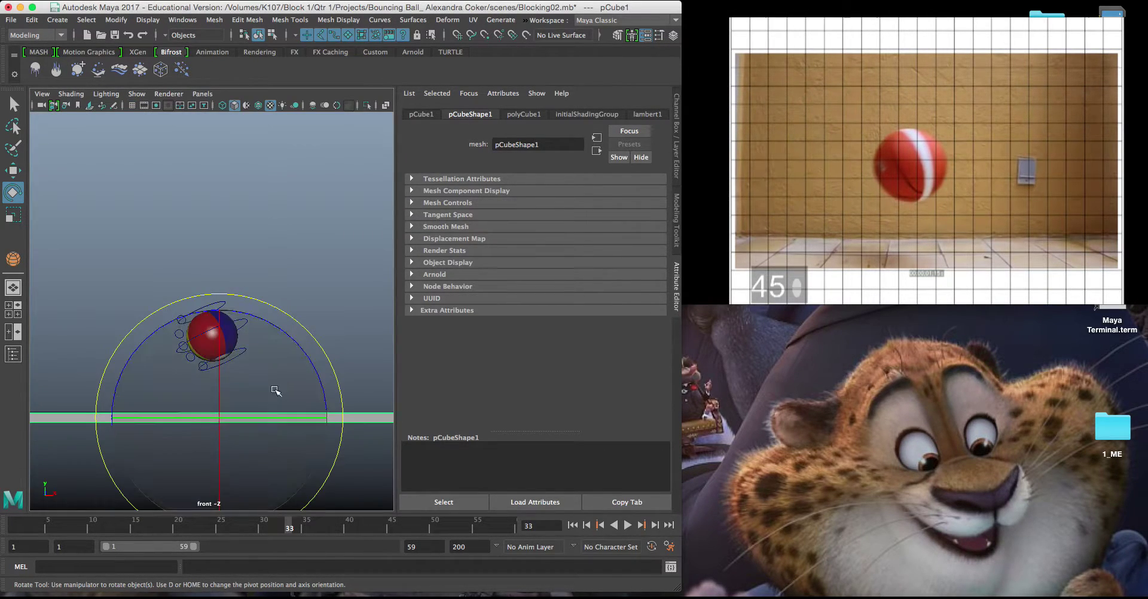
pyautogui.click(311, 266)
pyautogui.click(244, 321)
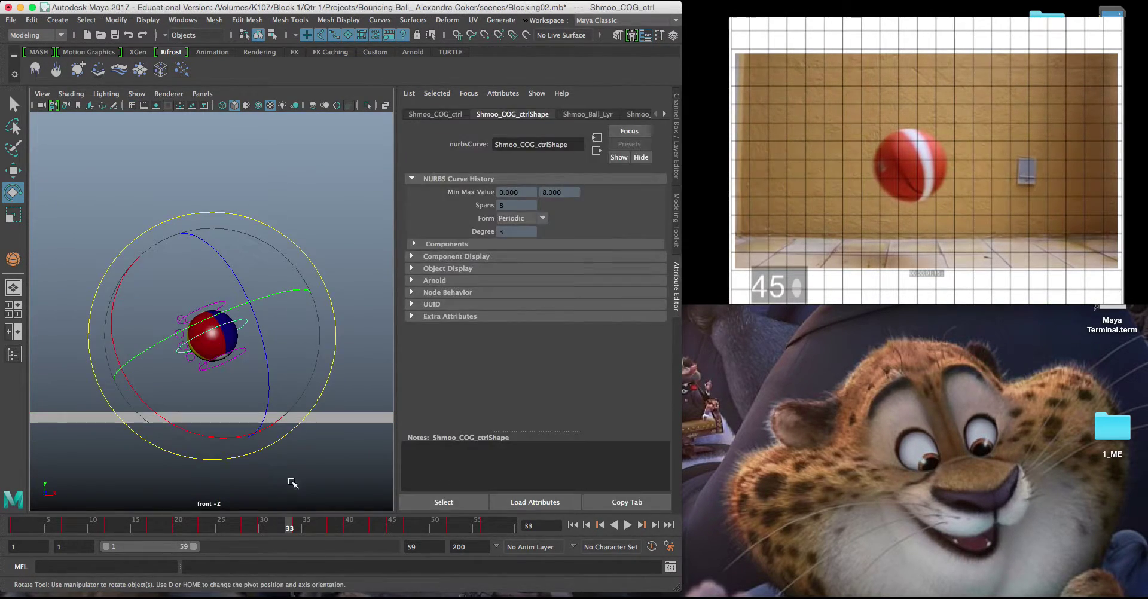
# At the frame 40 contact, key the ball control's rotation at about -34.4, -44.9 and 179.4 degrees to match reference frame 52.
pyautogui.moveTo(289, 528)
pyautogui.mouseDown()
pyautogui.moveTo(352, 526)
pyautogui.moveTo(247, 528)
pyautogui.mouseUp()
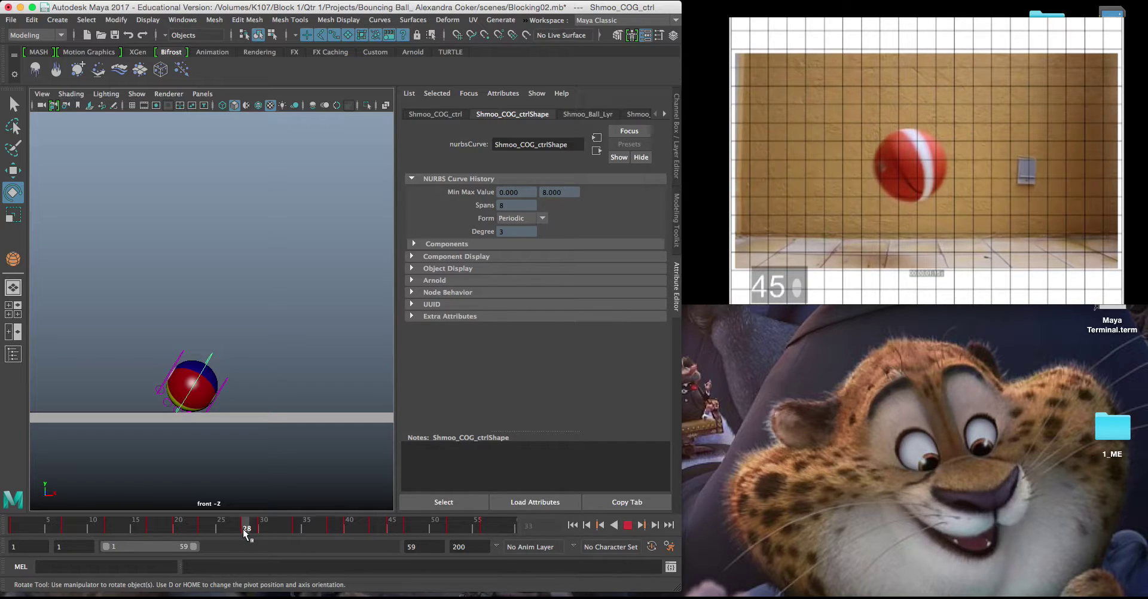
pyautogui.moveTo(249, 530); pyautogui.dragTo(298, 530)
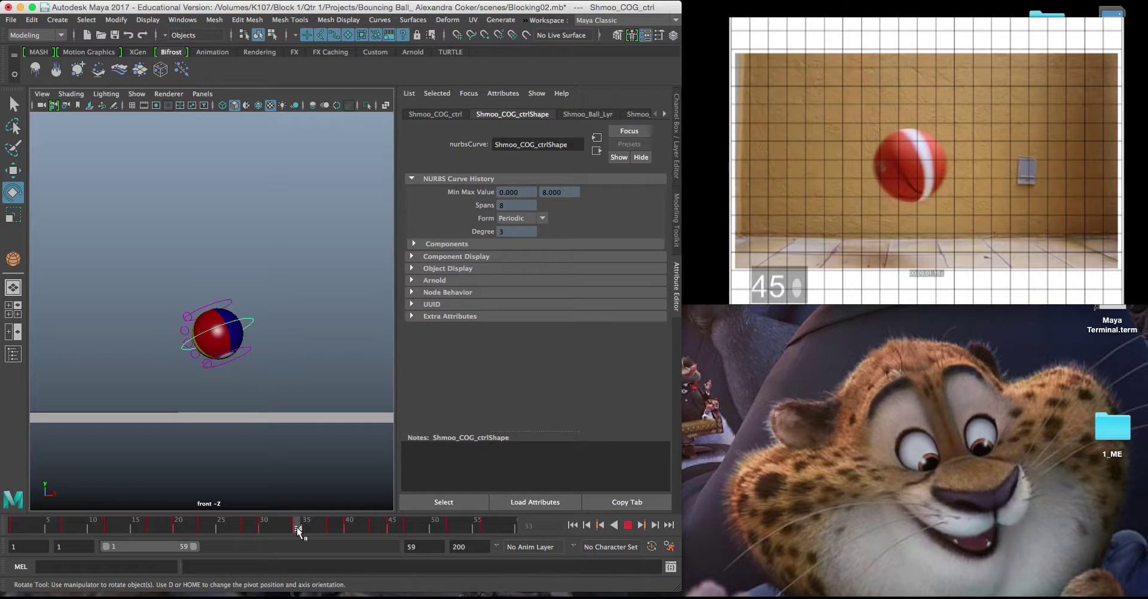
pyautogui.moveTo(299, 530); pyautogui.dragTo(350, 531)
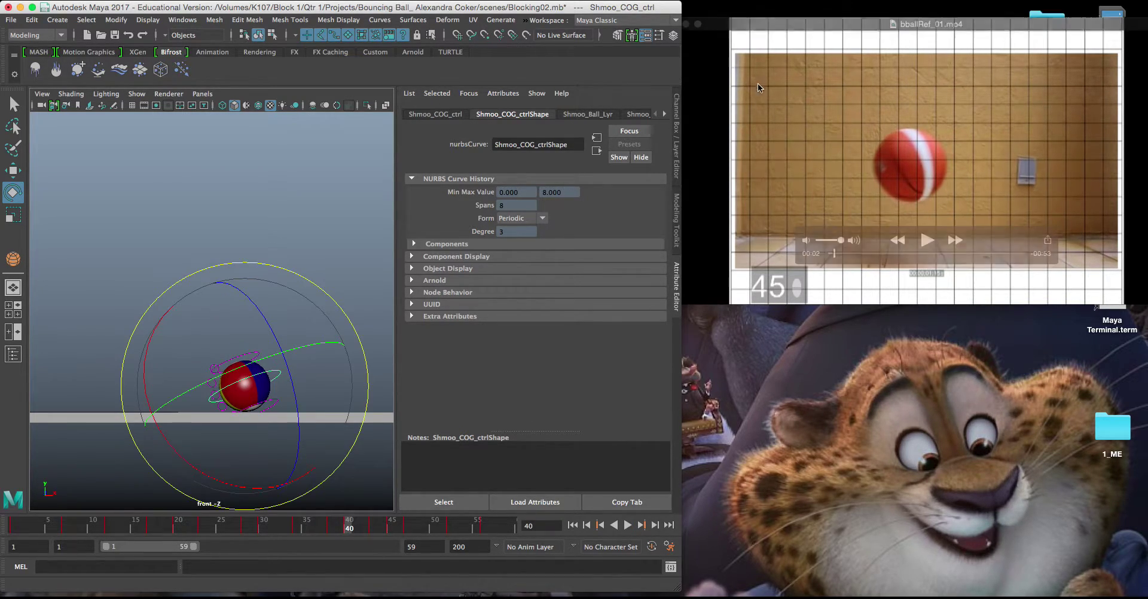
pyautogui.click(828, 24)
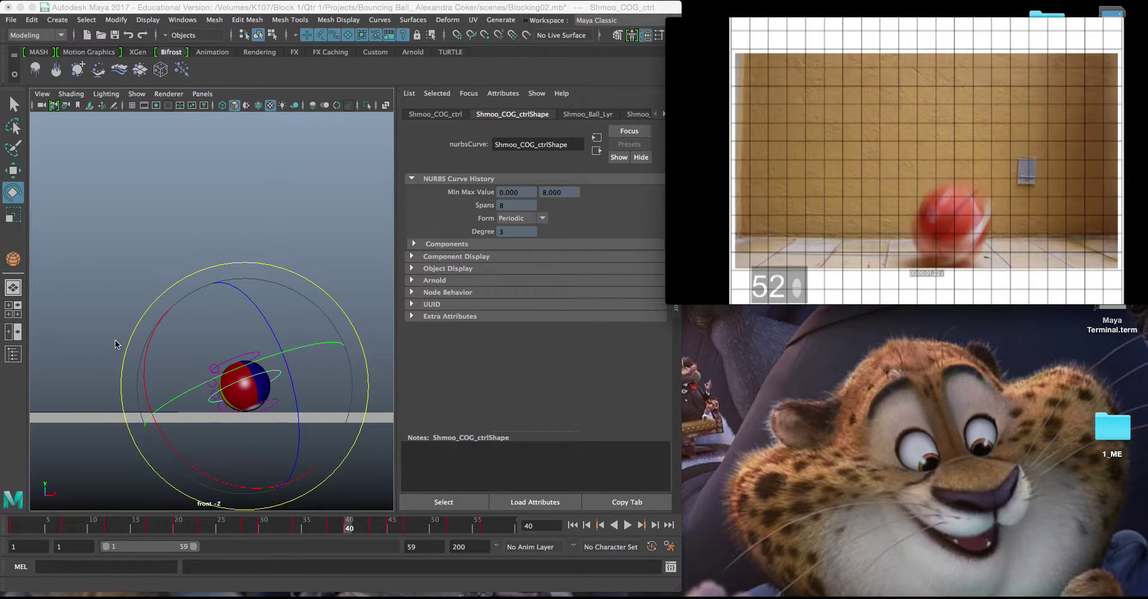
pyautogui.click(151, 375)
pyautogui.moveTo(146, 377); pyautogui.dragTo(154, 243)
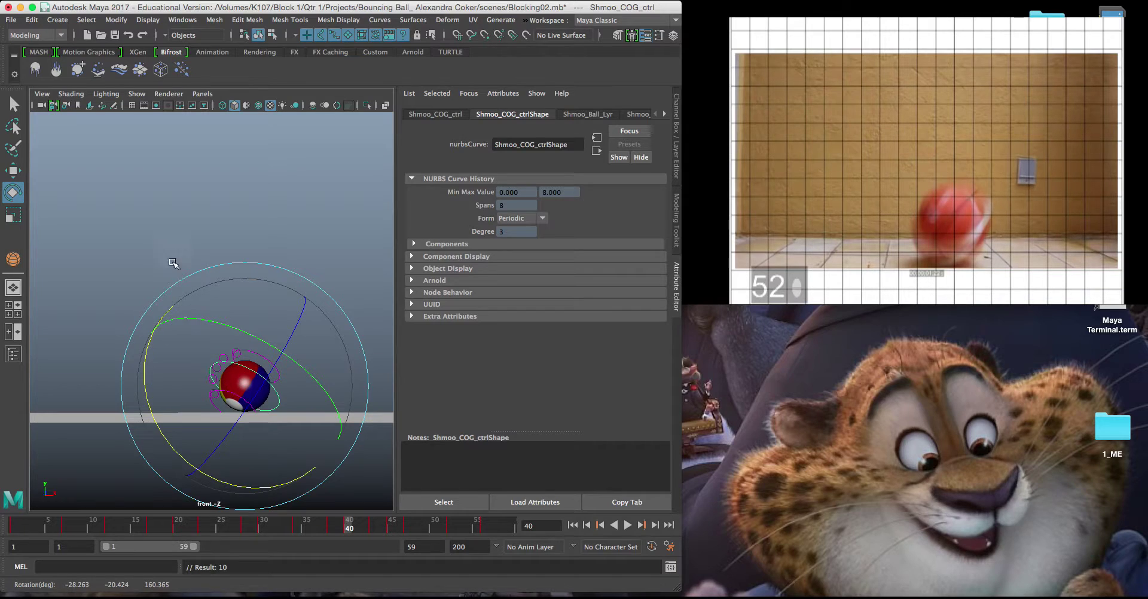
pyautogui.moveTo(228, 328); pyautogui.dragTo(270, 367)
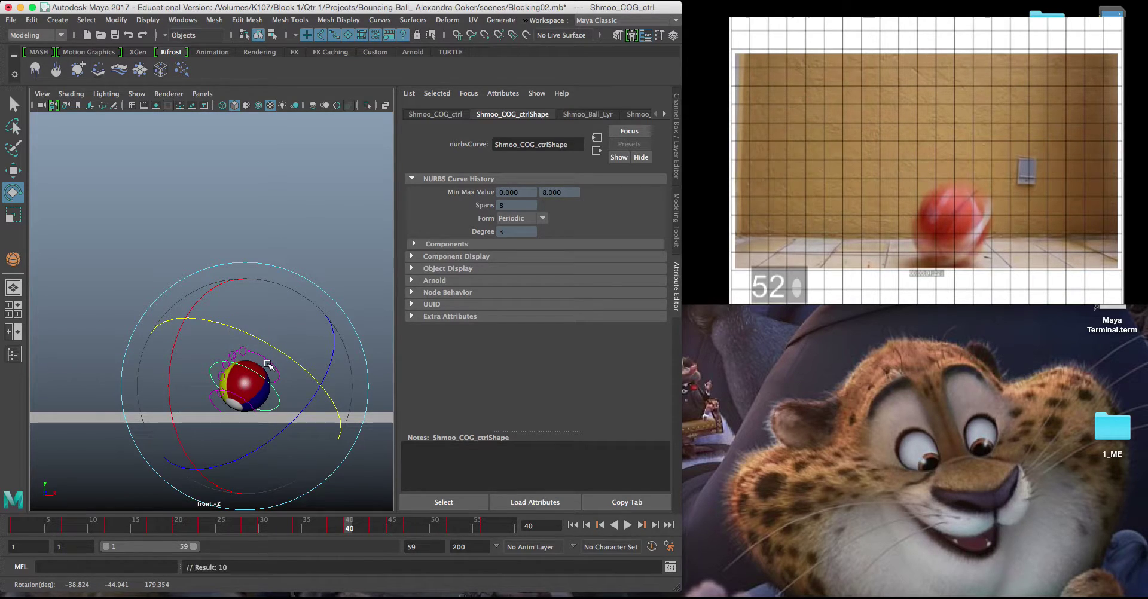
pyautogui.moveTo(168, 388); pyautogui.dragTo(170, 395)
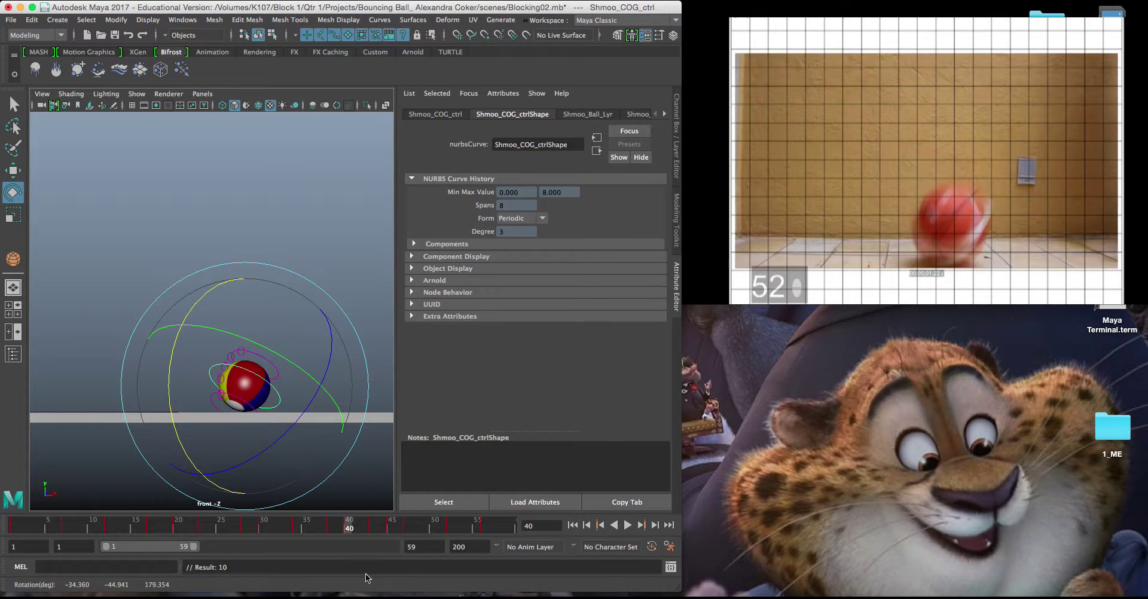
pyautogui.moveTo(351, 525)
pyautogui.mouseDown()
pyautogui.moveTo(208, 525)
pyautogui.moveTo(353, 527)
pyautogui.mouseUp()
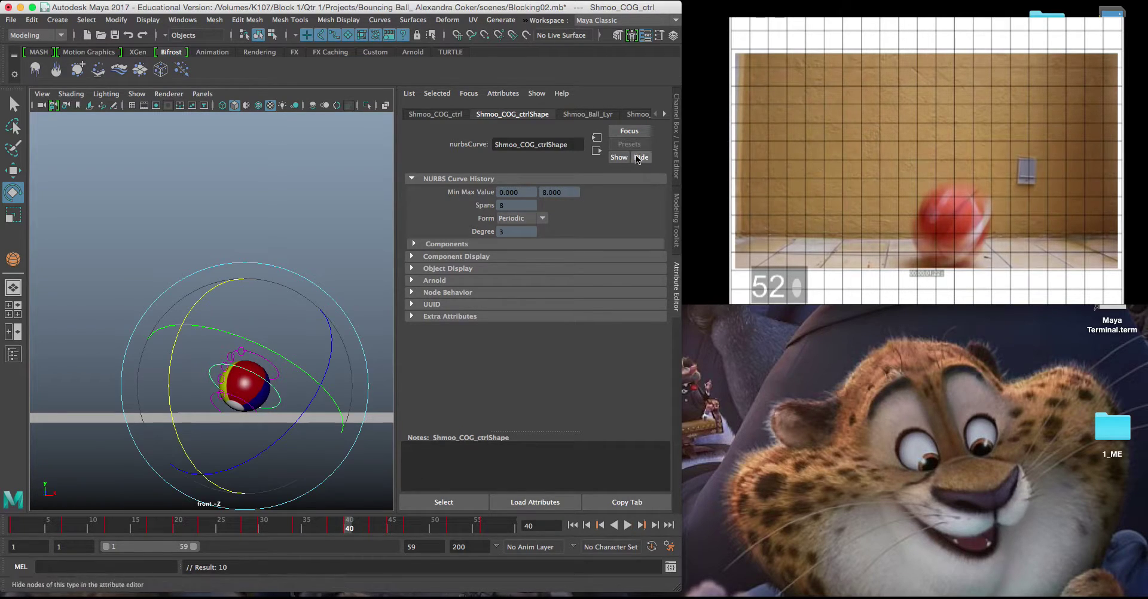
# Advance the reference video to the apex at frame 58 and set the animation timeline to frame 45.
pyautogui.click(821, 24)
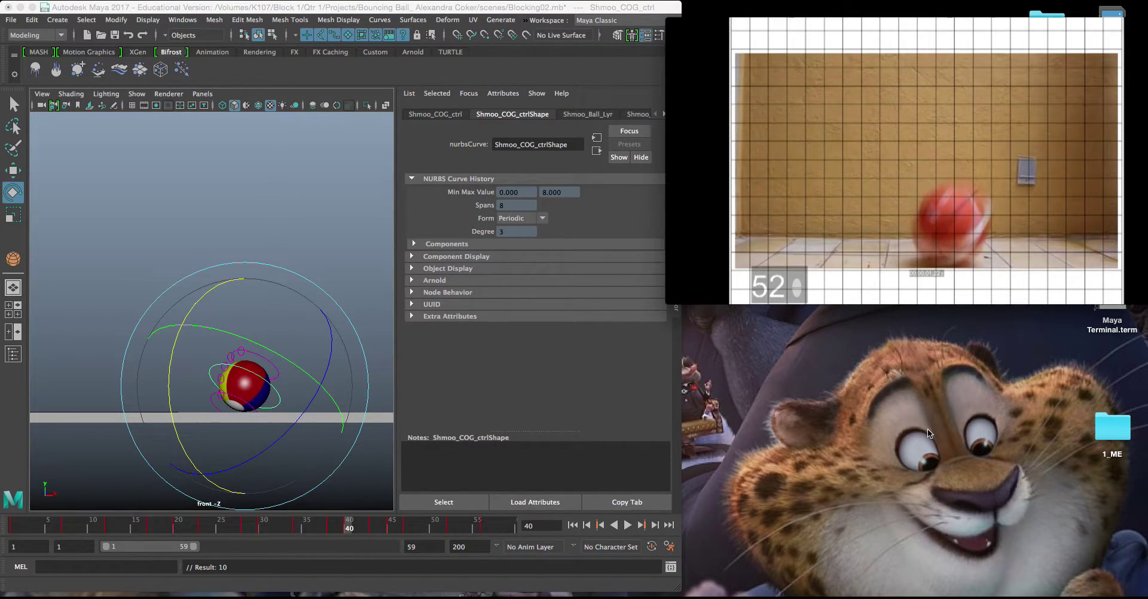
pyautogui.press('Right')
pyautogui.press('Right')
pyautogui.press('Right')
pyautogui.press('Right')
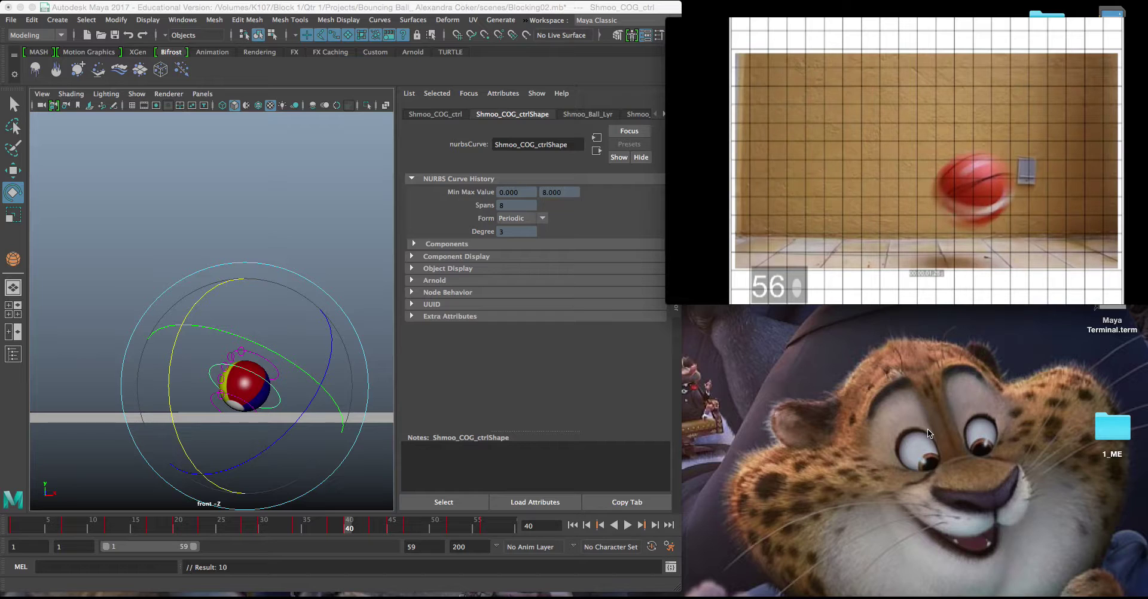
pyautogui.press('Right')
pyautogui.press('Right')
pyautogui.press('Left')
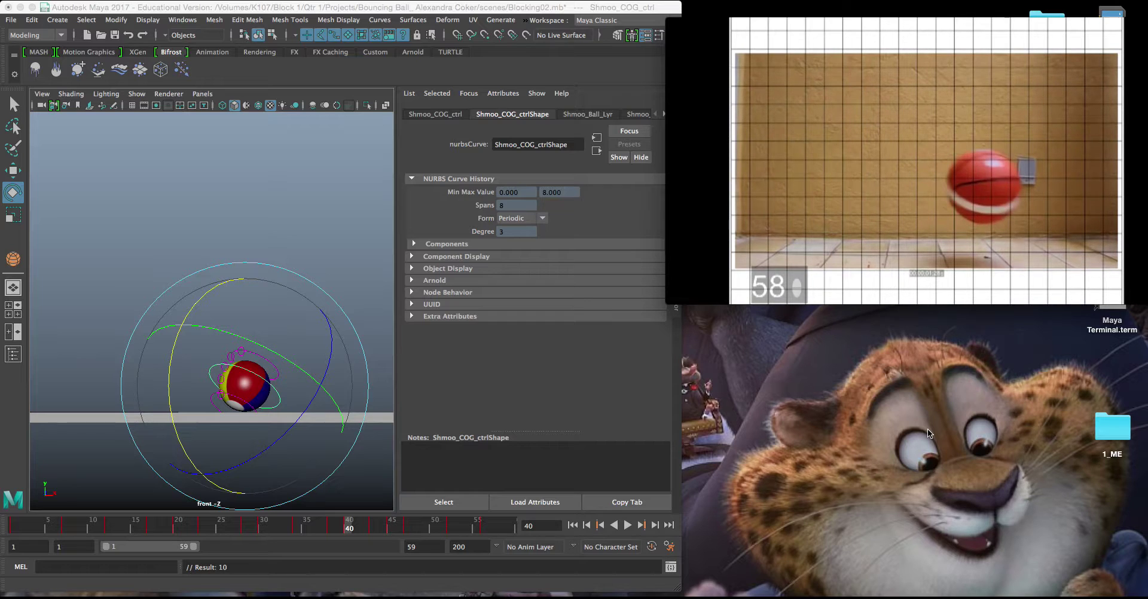
pyautogui.click(367, 13)
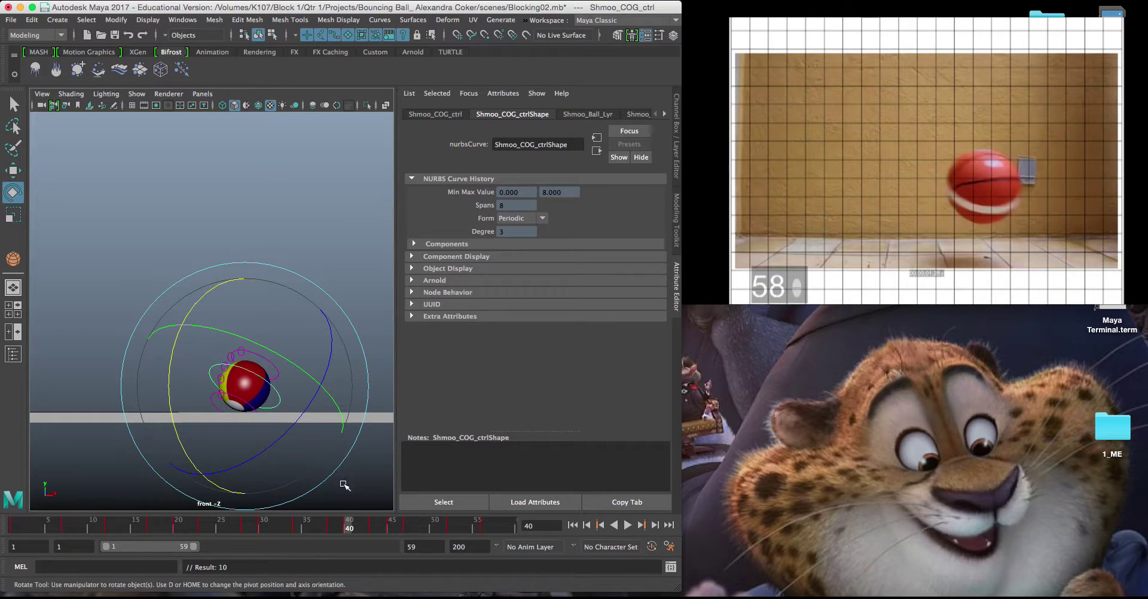
pyautogui.hotkey('alt', 'v')
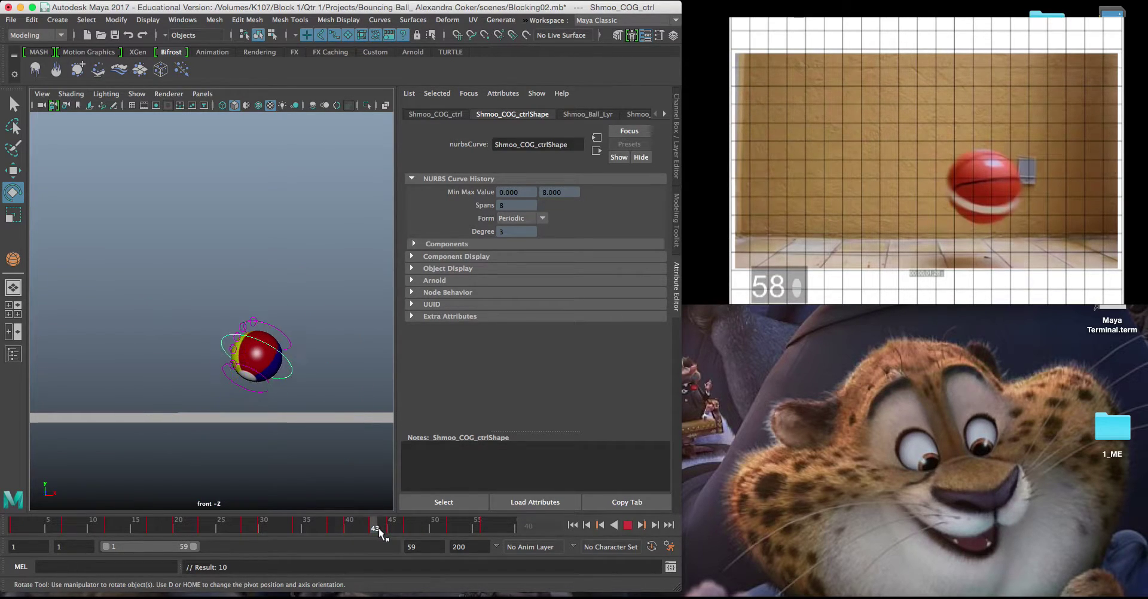
pyautogui.click(390, 529)
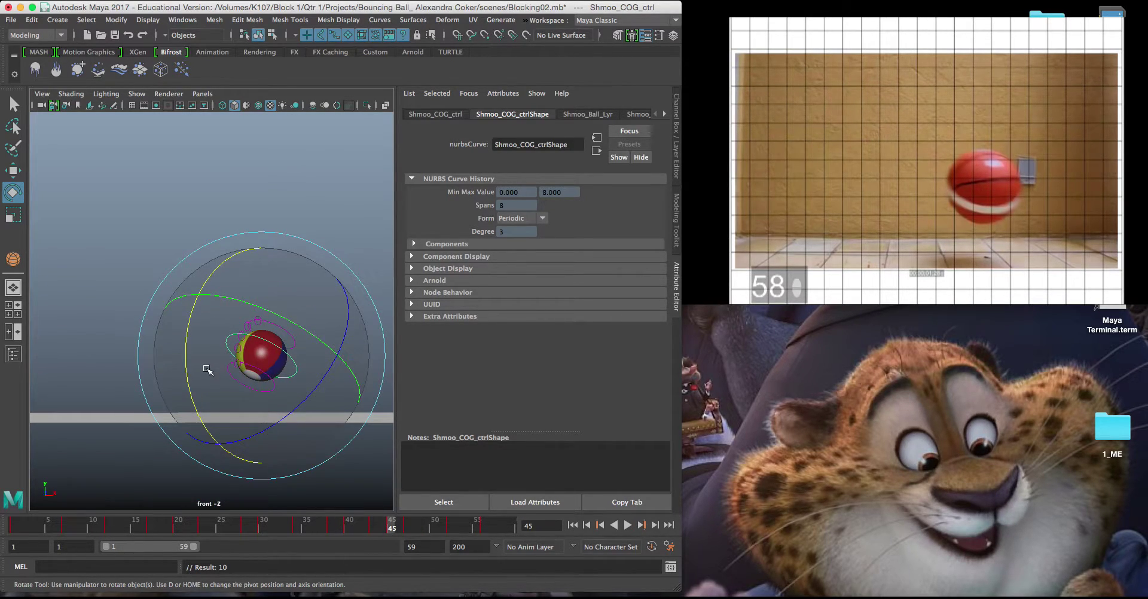
# Key the ball control's rotation at frame 45 at about -79.6, -17.8 and 212.9 degrees to match the reference ball's horizontal stripe.
pyautogui.moveTo(189, 387); pyautogui.dragTo(194, 328)
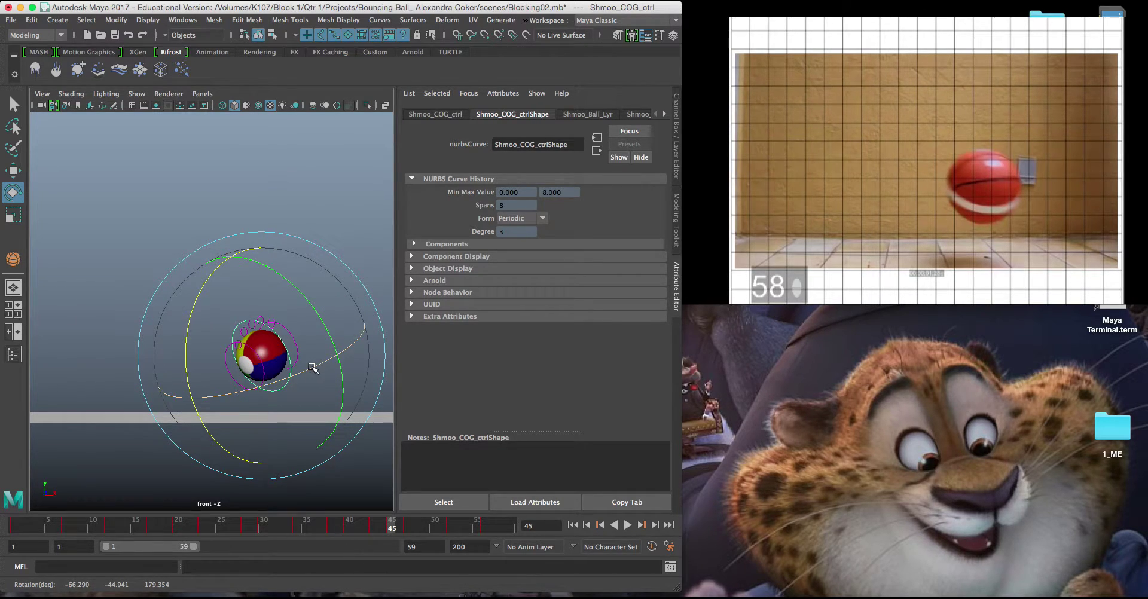
pyautogui.moveTo(312, 371); pyautogui.dragTo(281, 383)
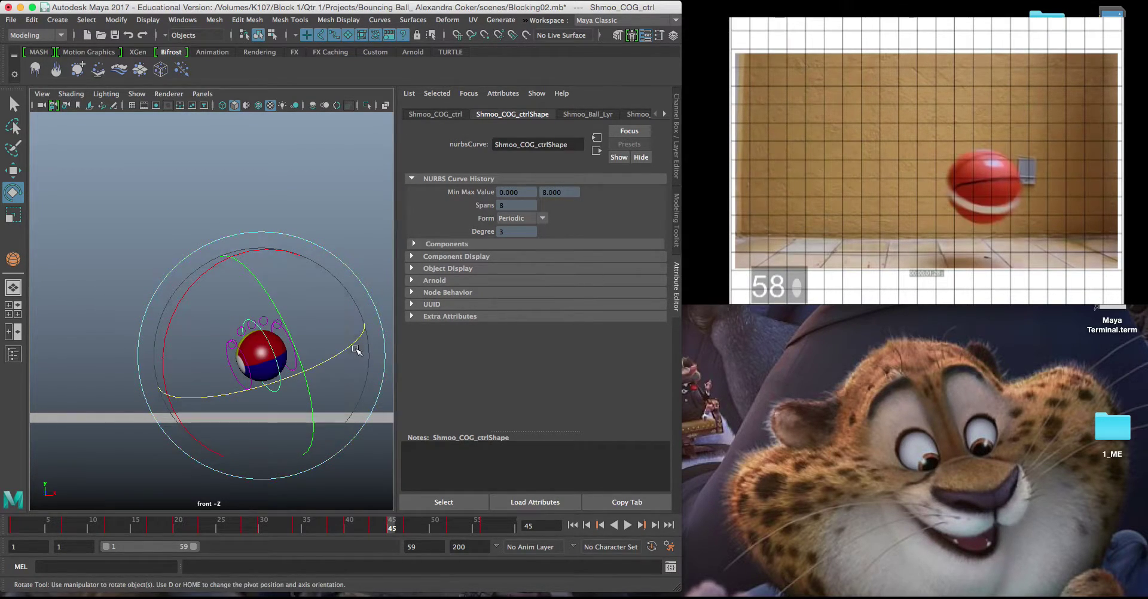
pyautogui.moveTo(353, 348); pyautogui.dragTo(347, 348)
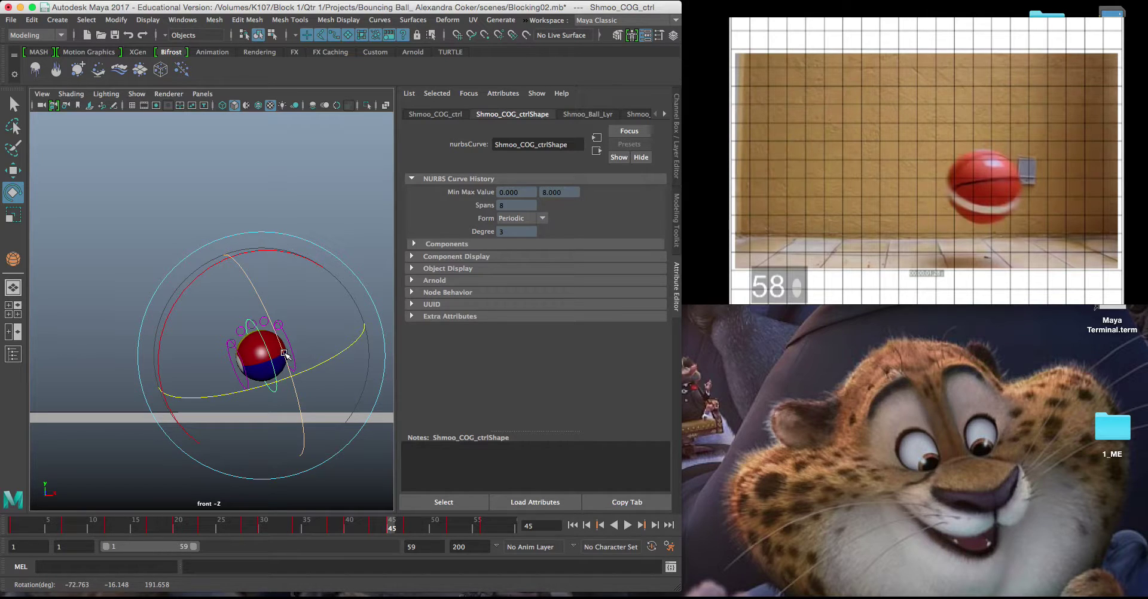
pyautogui.moveTo(283, 353); pyautogui.dragTo(339, 392)
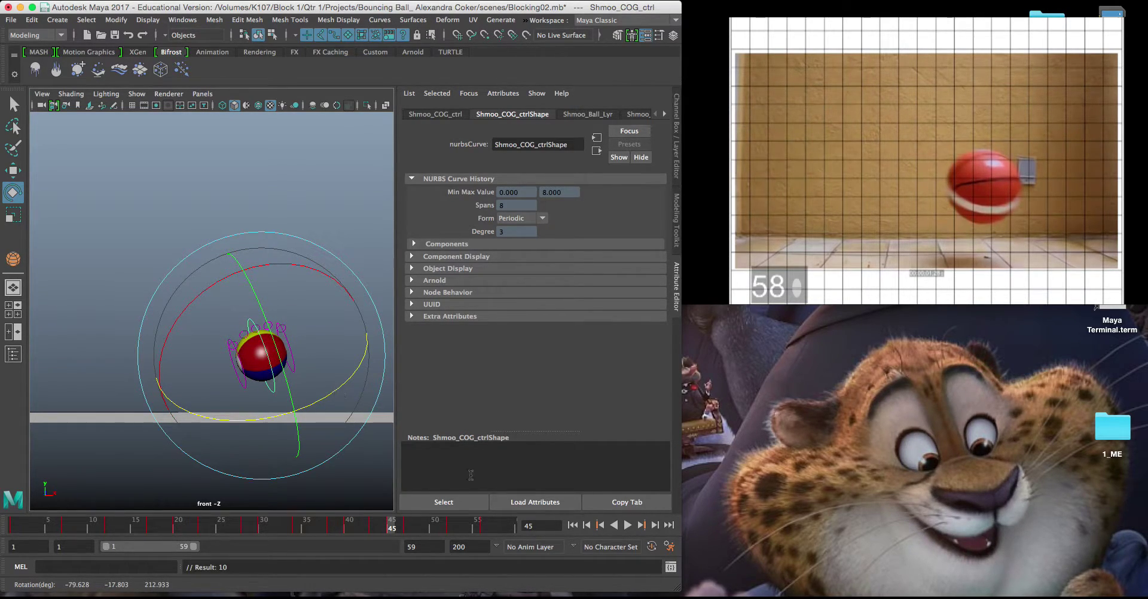
# Step the reference video back and forth between frames 58 and 63 to study the ball's spin, ending on the frame 63 contact.
pyautogui.click(827, 24)
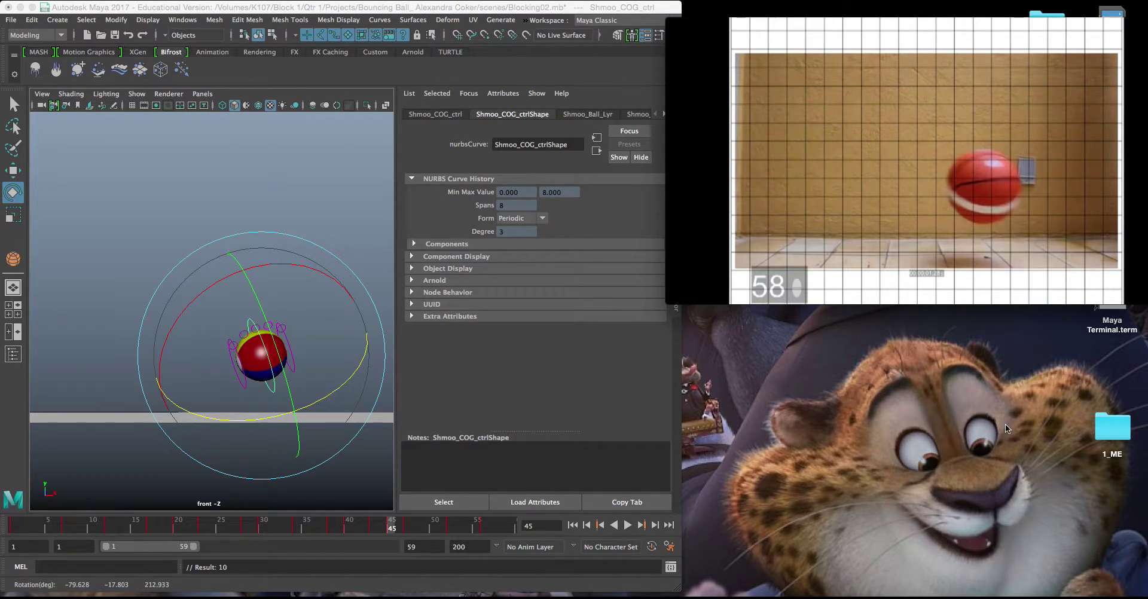
pyautogui.press('space')
pyautogui.press('Right')
pyautogui.press('Right')
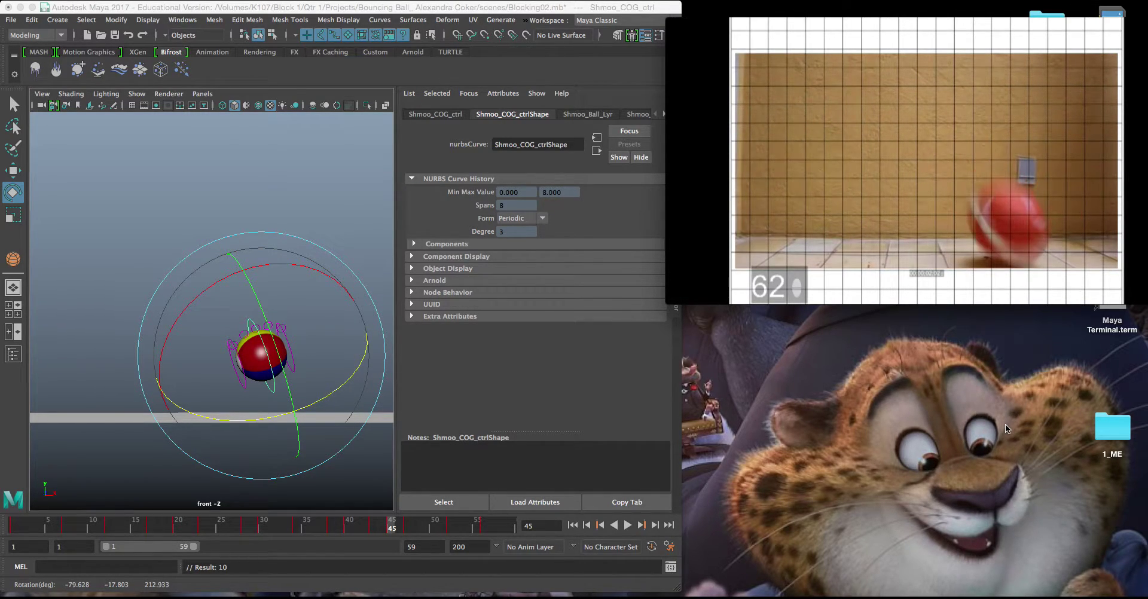
pyautogui.press('Left')
pyautogui.press('Left')
pyautogui.press('Left')
pyautogui.press('Left')
pyautogui.press('Left')
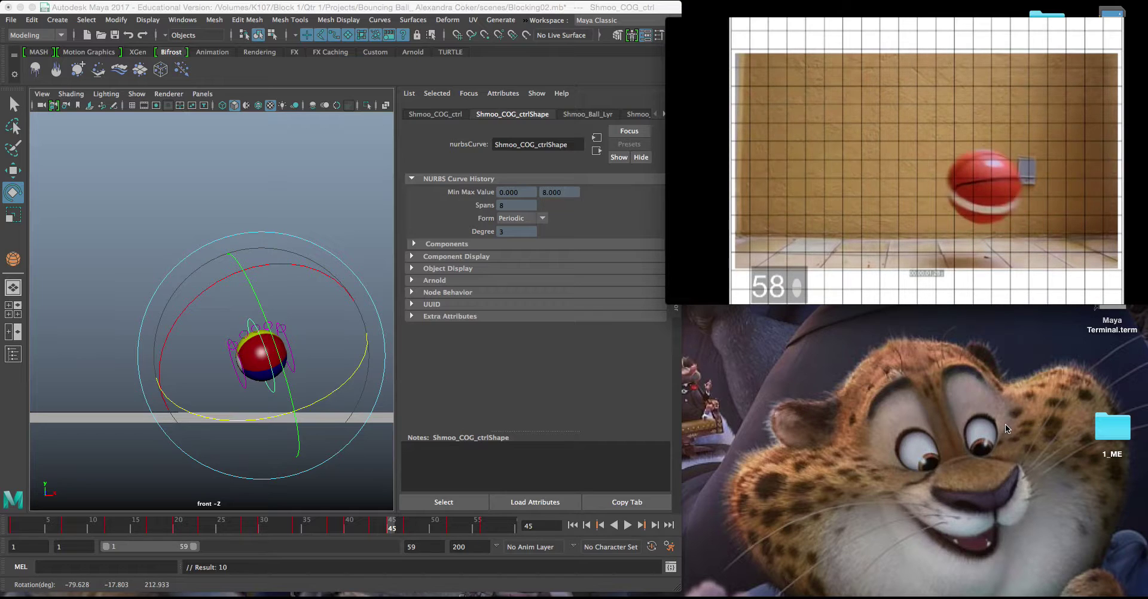
pyautogui.press('Right')
pyautogui.press('Right')
pyautogui.press('Right')
pyautogui.press('Right')
pyautogui.press('Right')
pyautogui.press('Right')
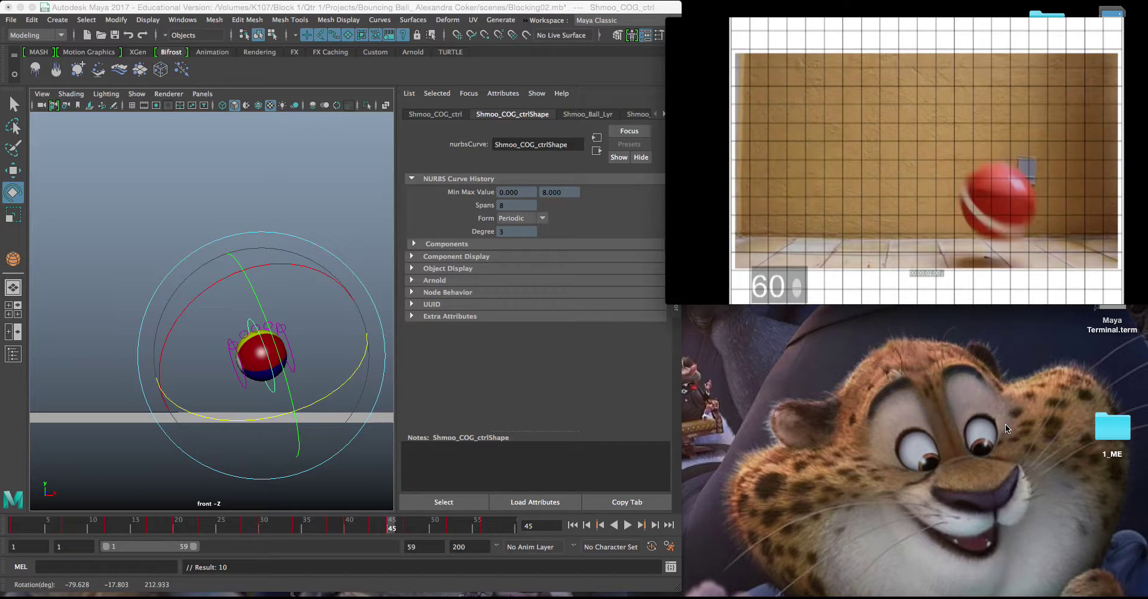
pyautogui.press('Left')
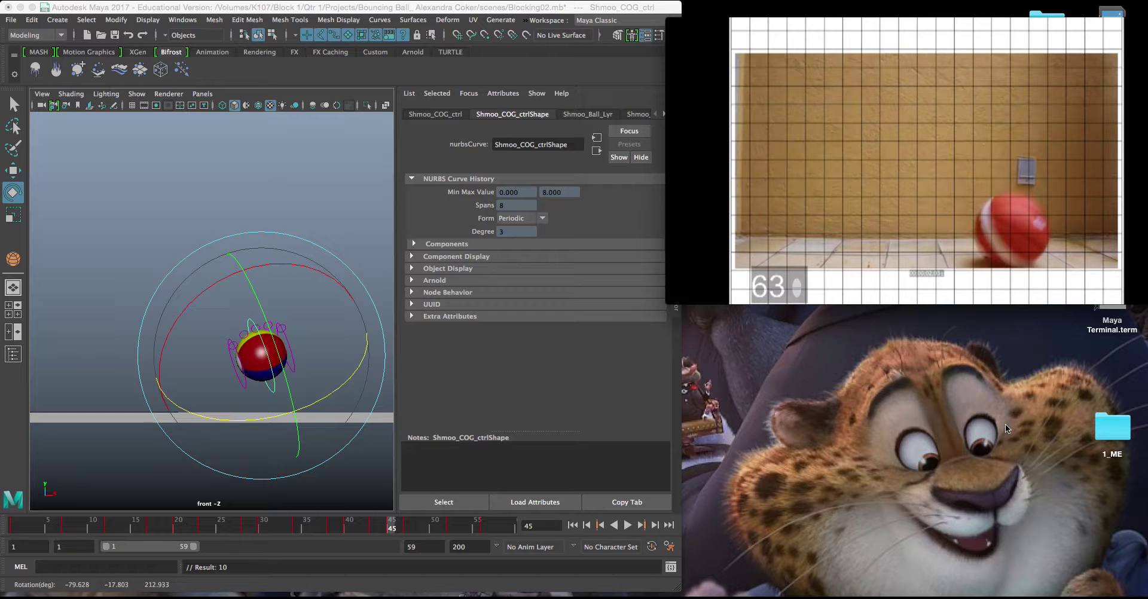
# Show the control's channel values and rotate it at frame 52 to about -125.3, -5.7 and 212.9 degrees, matching reference frame 63.
pyautogui.click(680, 111)
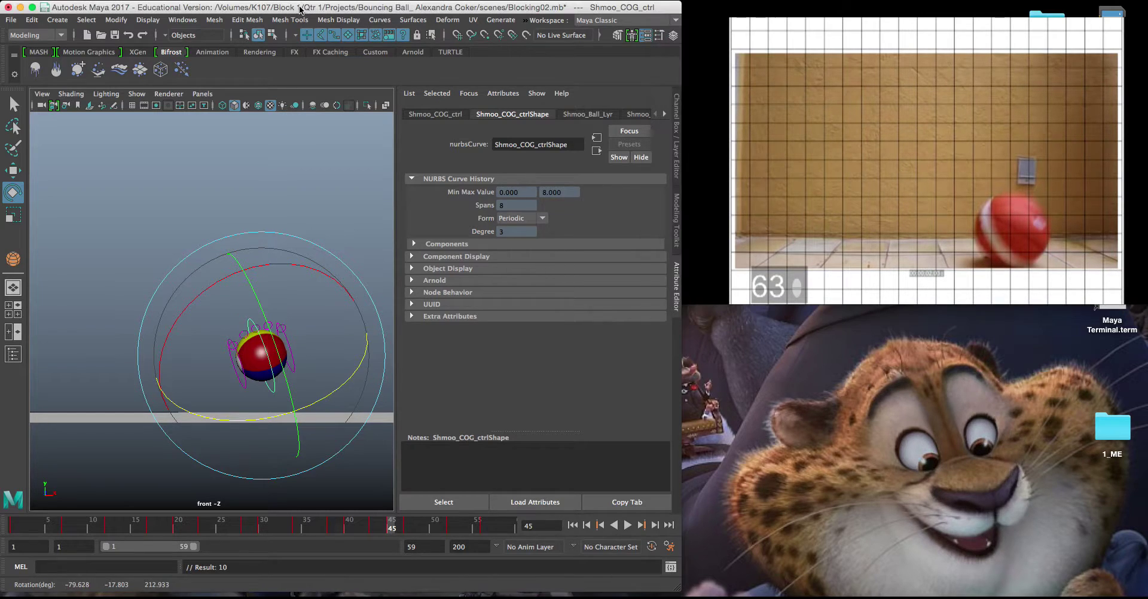
pyautogui.click(674, 138)
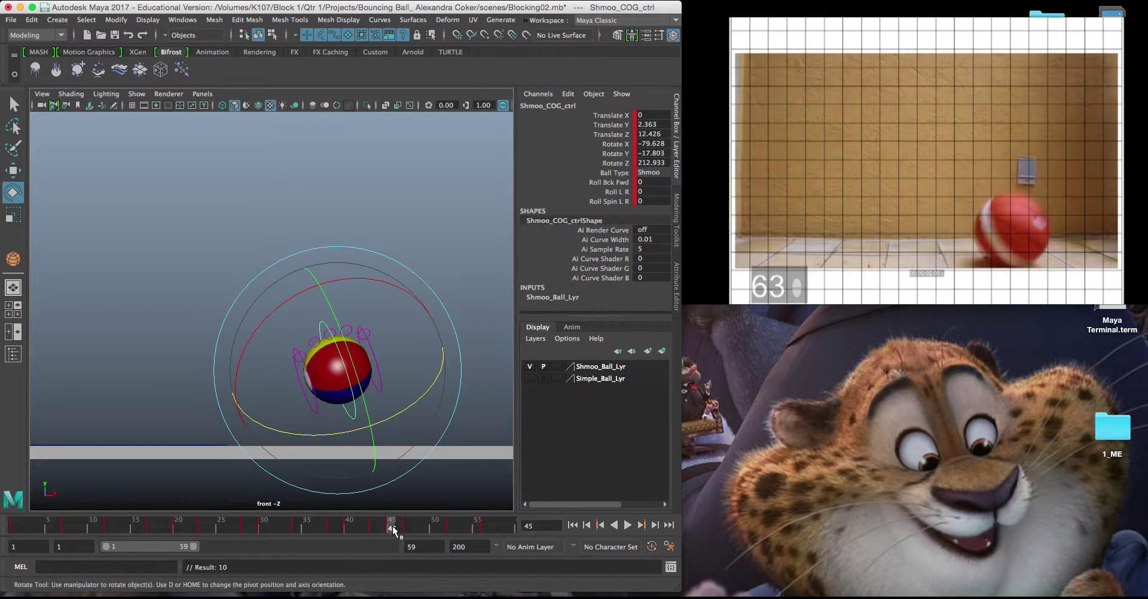
pyautogui.moveTo(393, 530); pyautogui.dragTo(452, 528)
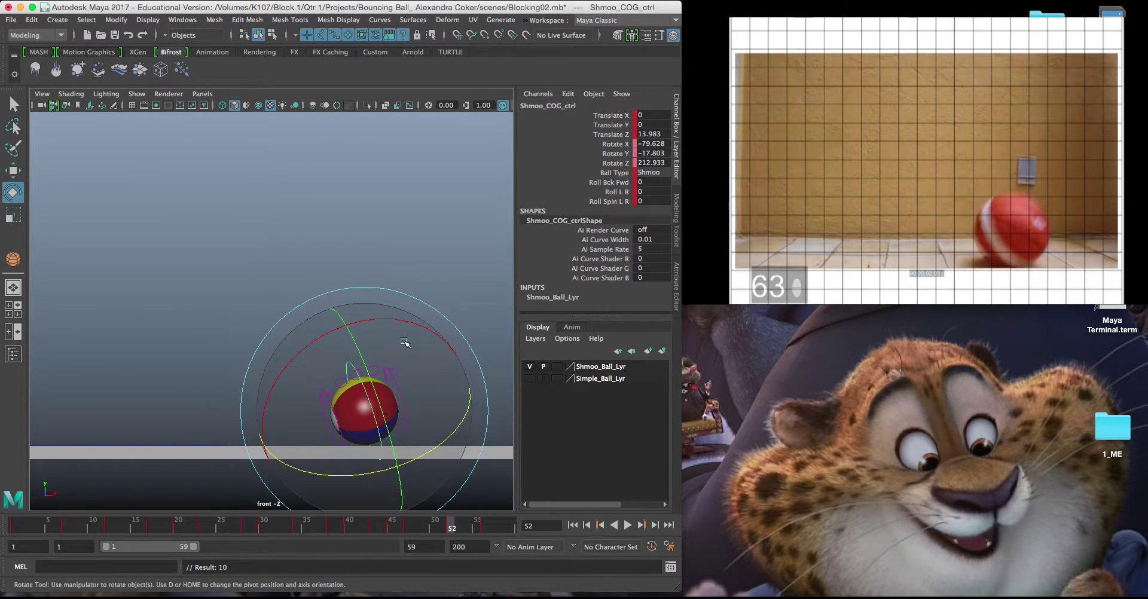
pyautogui.moveTo(405, 323); pyautogui.dragTo(486, 324)
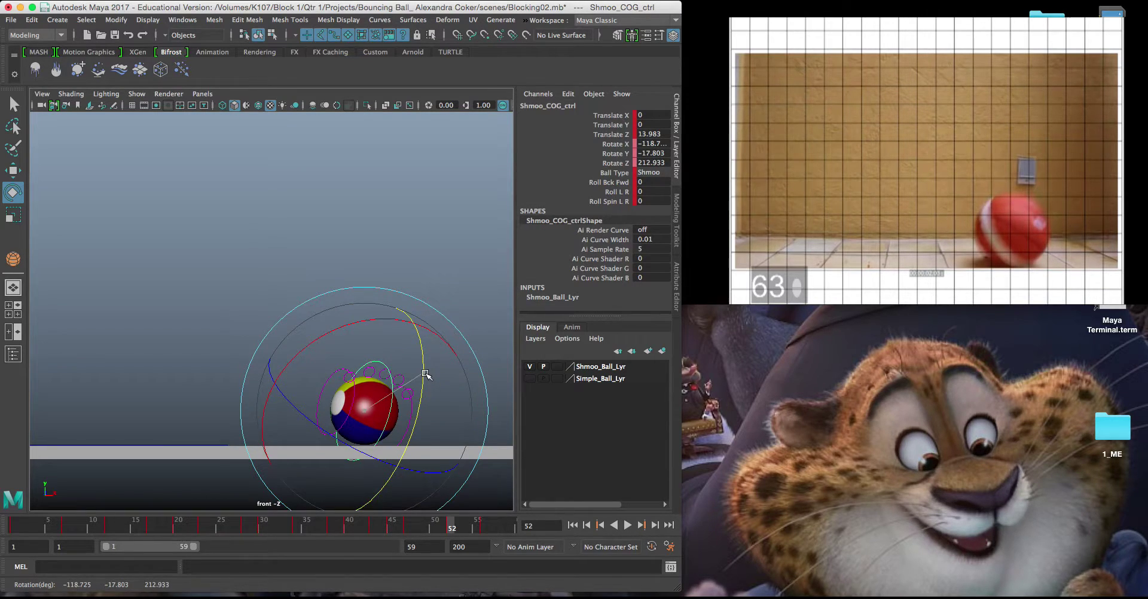
pyautogui.moveTo(426, 374); pyautogui.dragTo(415, 413)
pyautogui.moveTo(379, 351); pyautogui.dragTo(395, 371)
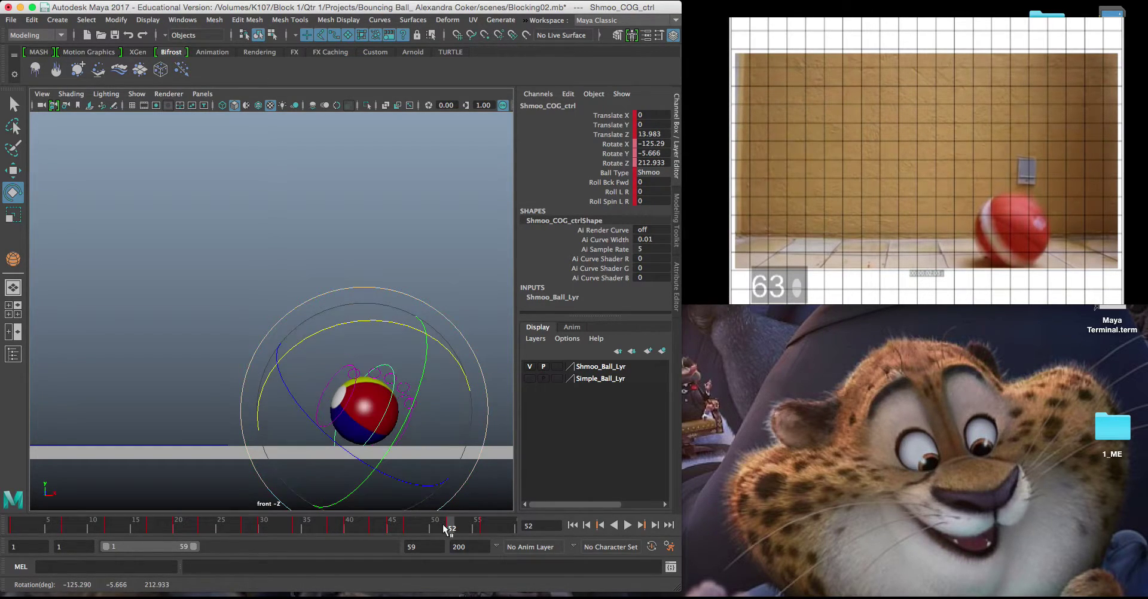
pyautogui.click(390, 524)
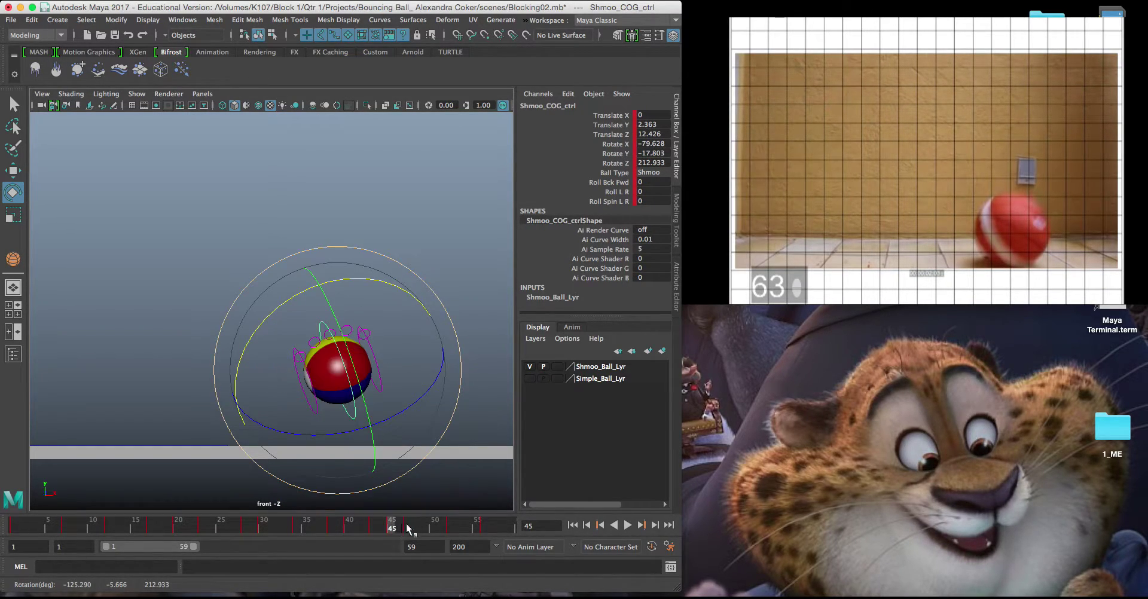
# Key the ball control's rotation at frame 52 at about -118.8, 12.1 and 228.1 degrees to match the stripe in reference frame 63.
pyautogui.click(450, 526)
pyautogui.moveTo(414, 333); pyautogui.dragTo(461, 338)
pyautogui.moveTo(421, 376); pyautogui.dragTo(418, 409)
pyautogui.moveTo(360, 342); pyautogui.dragTo(369, 345)
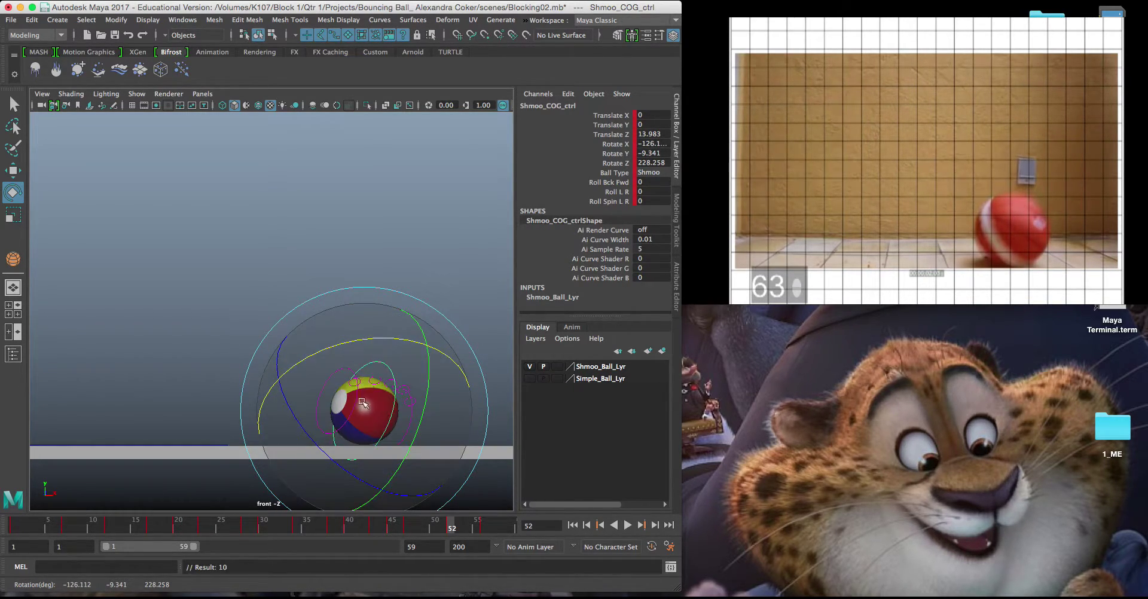
pyautogui.moveTo(296, 407); pyautogui.dragTo(278, 376)
pyautogui.press('s')
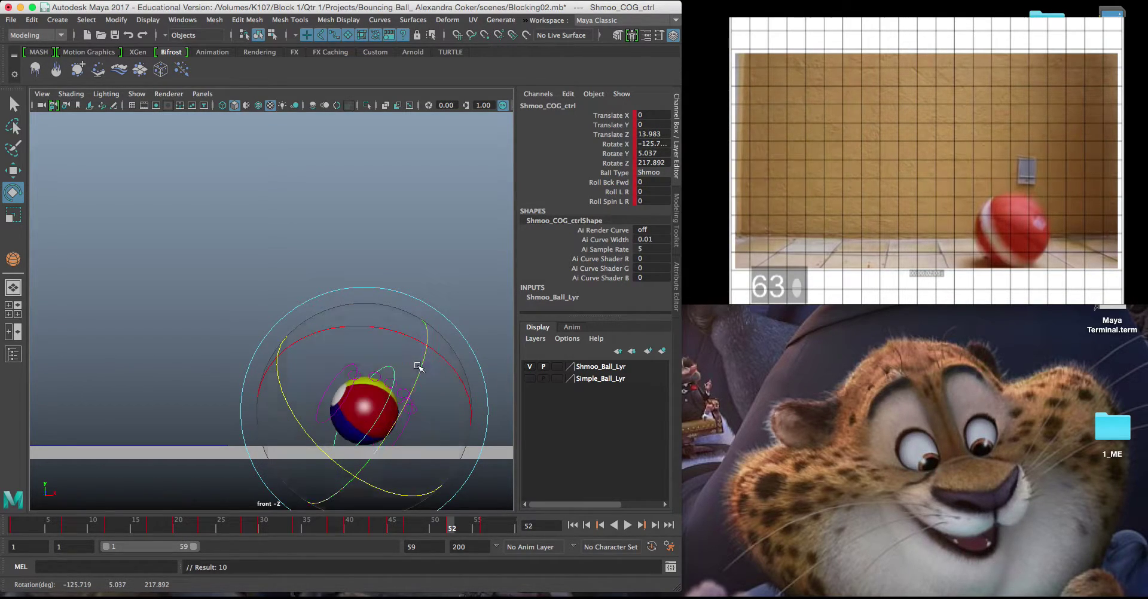
pyautogui.moveTo(419, 367); pyautogui.dragTo(385, 344)
pyautogui.press('s')
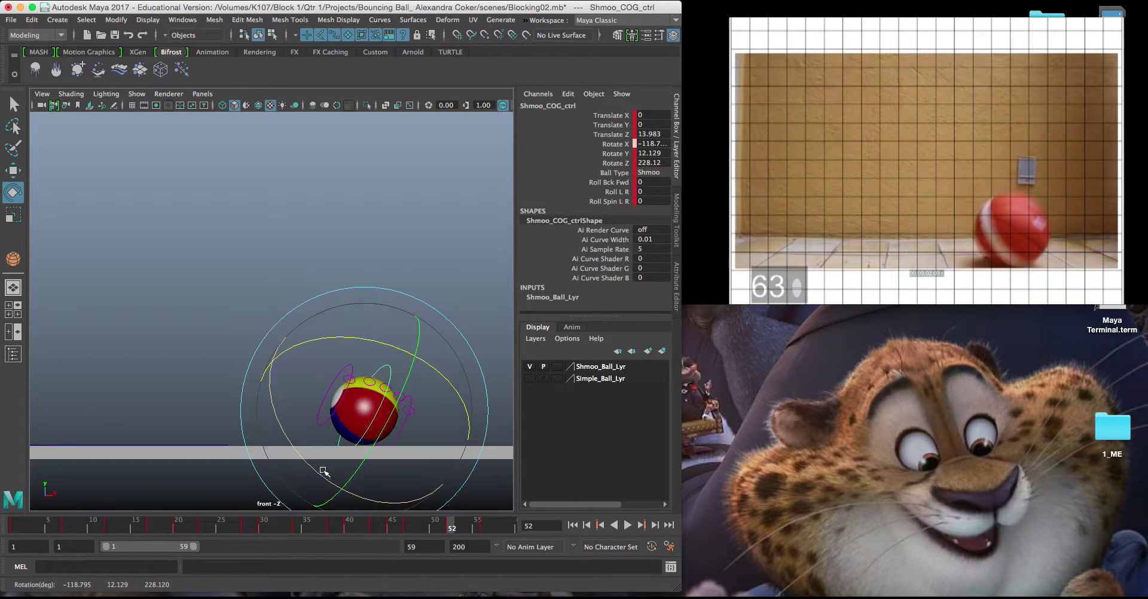
pyautogui.press('s')
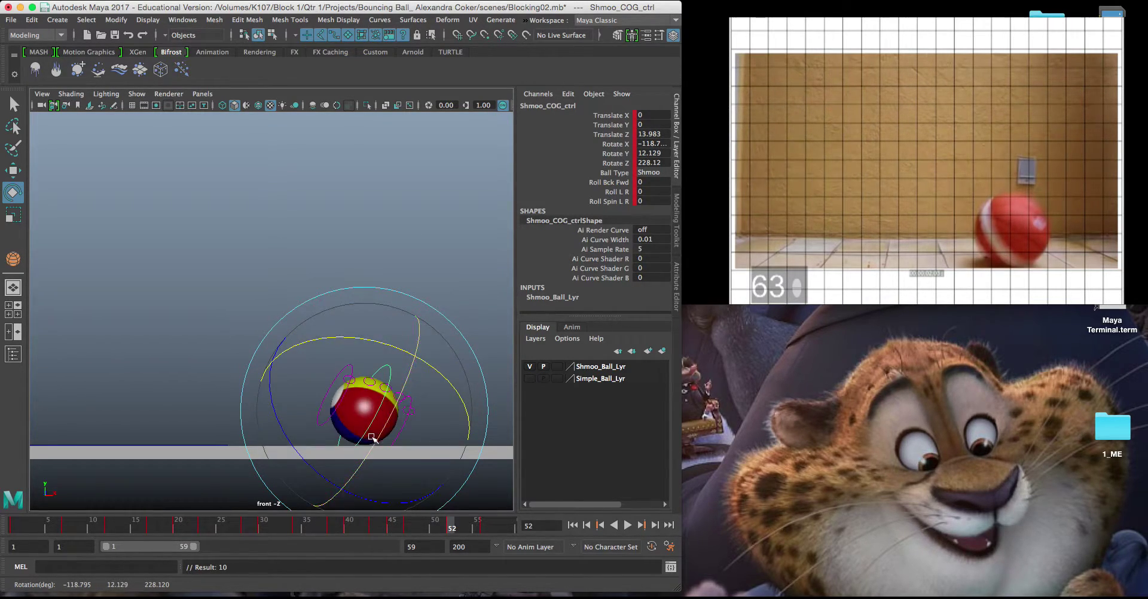
# Inspect the deselected ball's panels up close at frame 52 and advance the reference video to frame 68.
pyautogui.scroll(5, 332, 407)
pyautogui.keyDown('alt'); pyautogui.moveTo(333, 407); pyautogui.dragTo(261, 334, button='middle'); pyautogui.keyUp('alt')
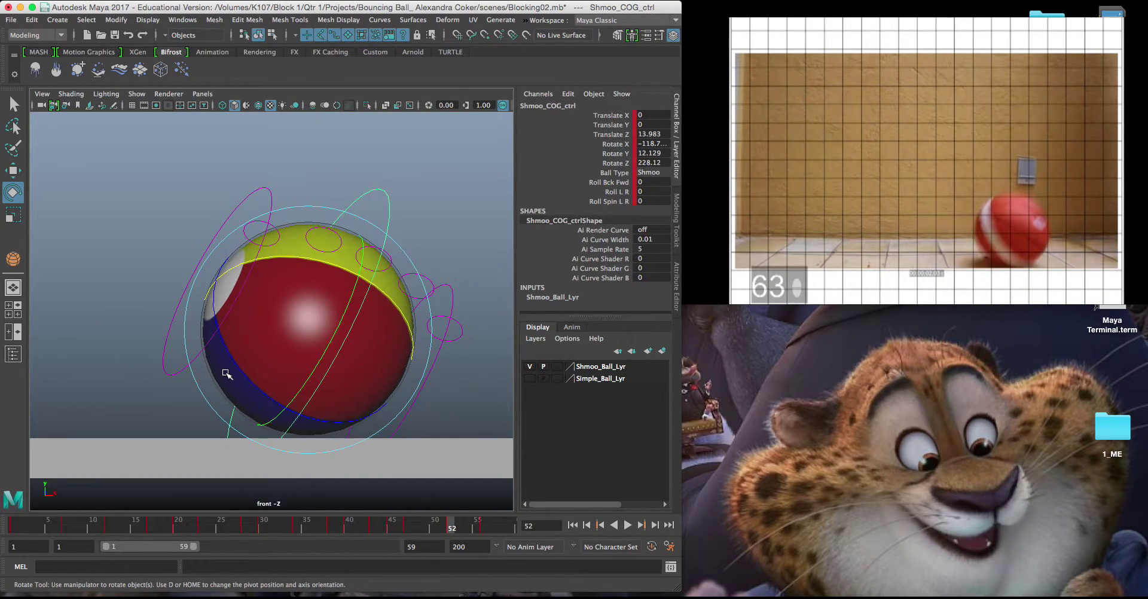
pyautogui.click(203, 373)
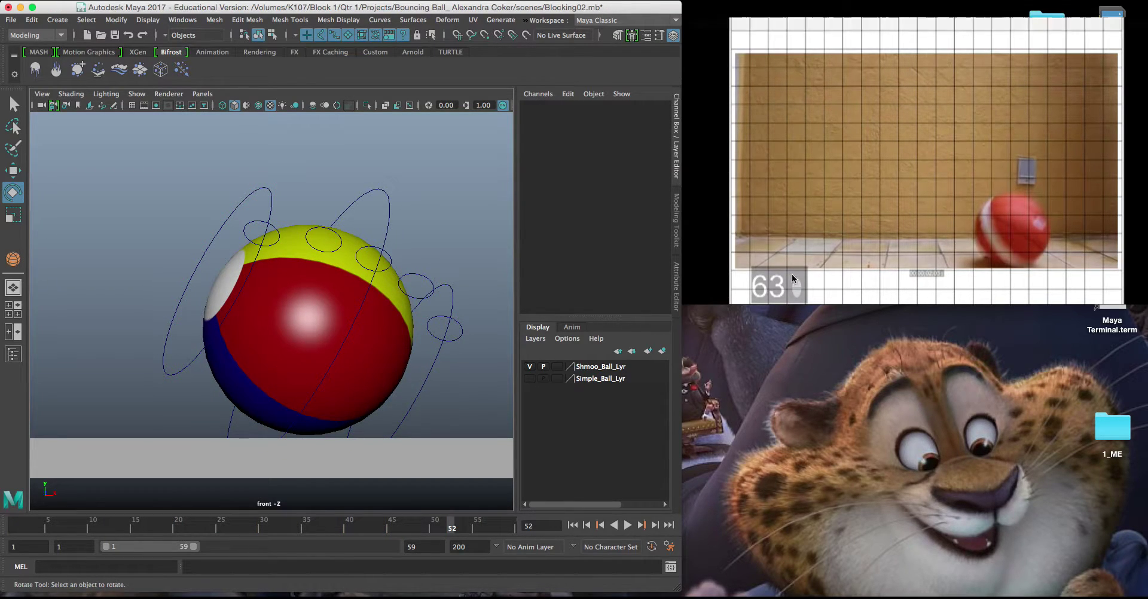
pyautogui.moveTo(932, 199)
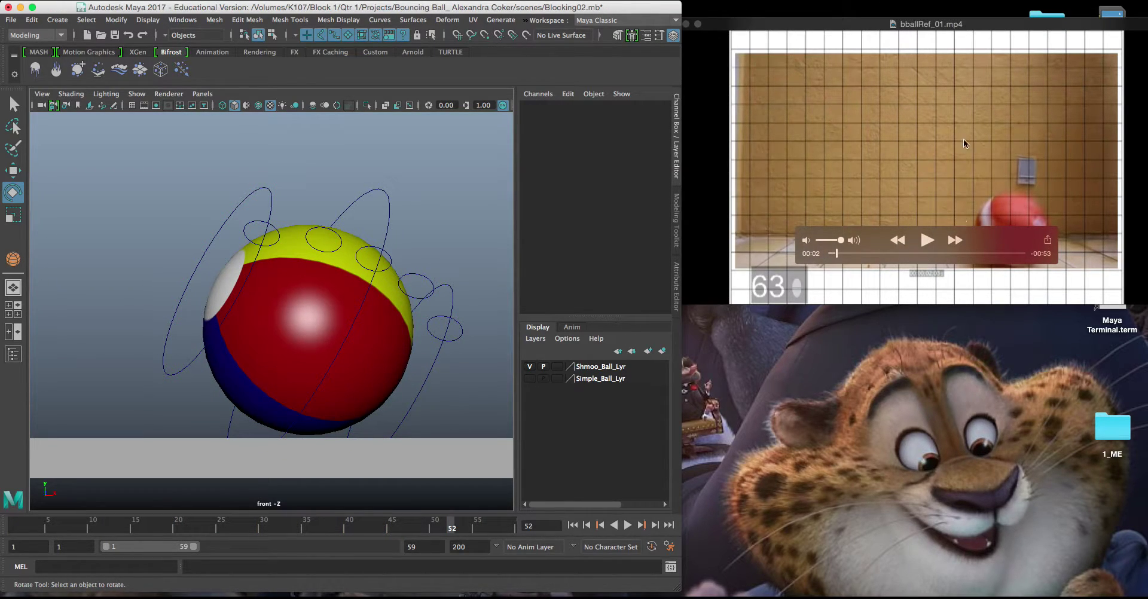
pyautogui.click(992, 23)
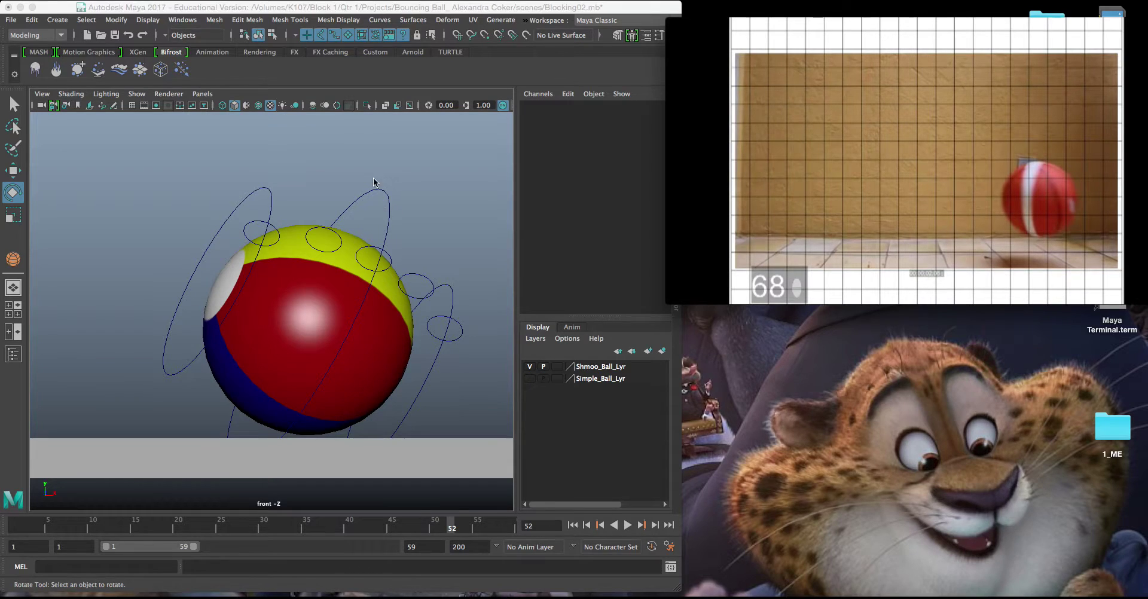
# Reselect the ball's control, extend the playback range to frame 77 and set the animation timeline to frame 56.
pyautogui.moveTo(377, 181); pyautogui.dragTo(419, 220)
pyautogui.scroll(-3, 419, 220)
pyautogui.keyDown('alt'); pyautogui.moveTo(418, 216); pyautogui.dragTo(366, 233, button='middle'); pyautogui.keyUp('alt')
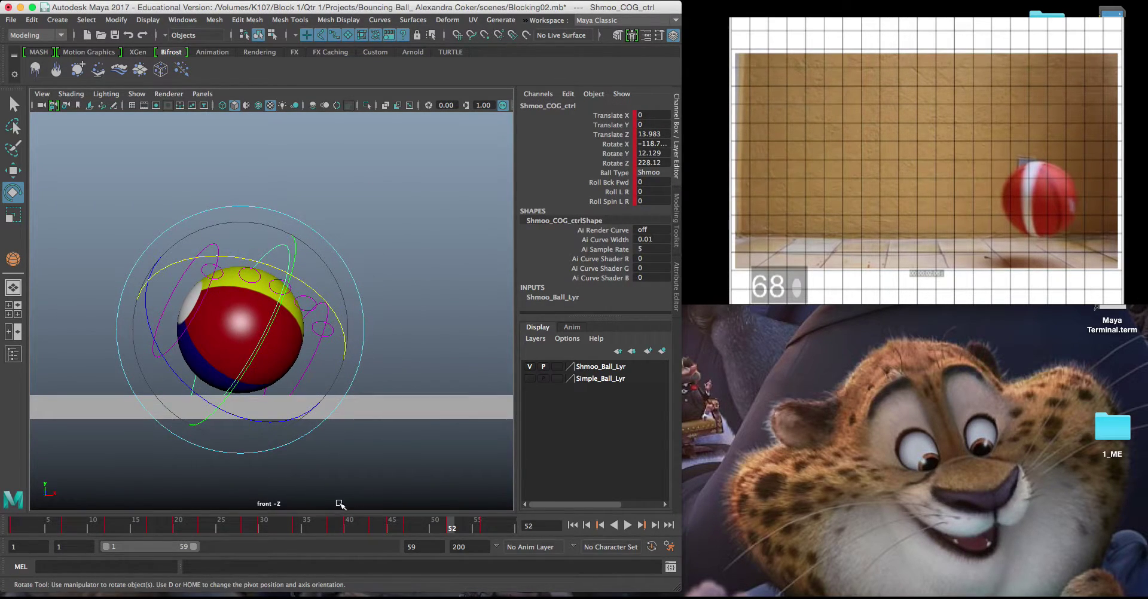
pyautogui.moveTo(195, 549); pyautogui.dragTo(220, 549)
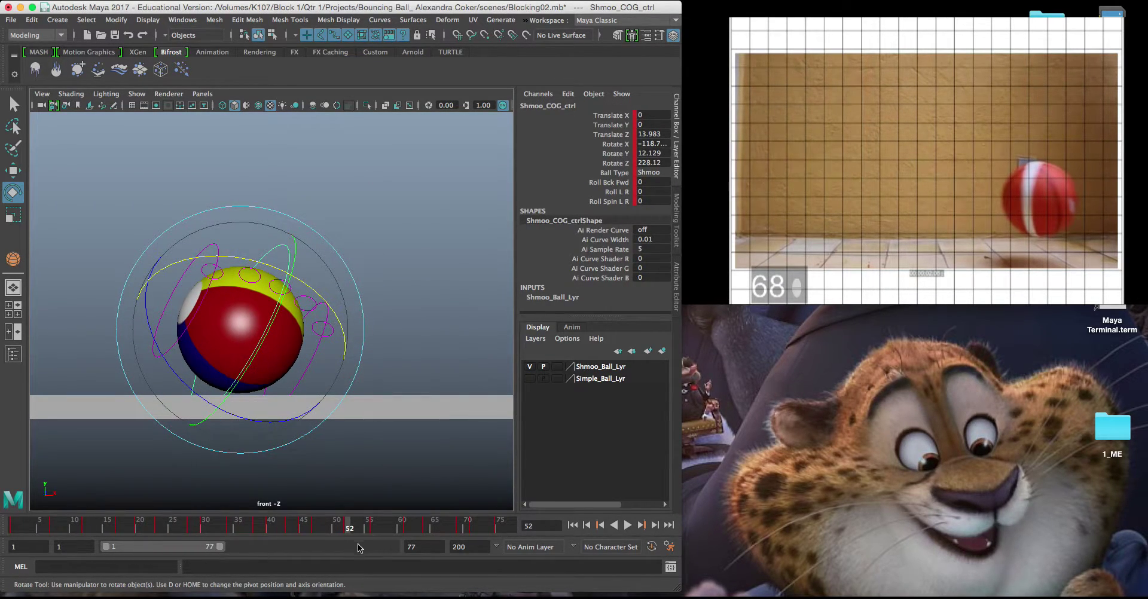
pyautogui.hotkey('alt', 'v')
pyautogui.moveTo(369, 526)
pyautogui.mouseDown()
pyautogui.moveTo(395, 527)
pyautogui.moveTo(376, 531)
pyautogui.mouseUp()
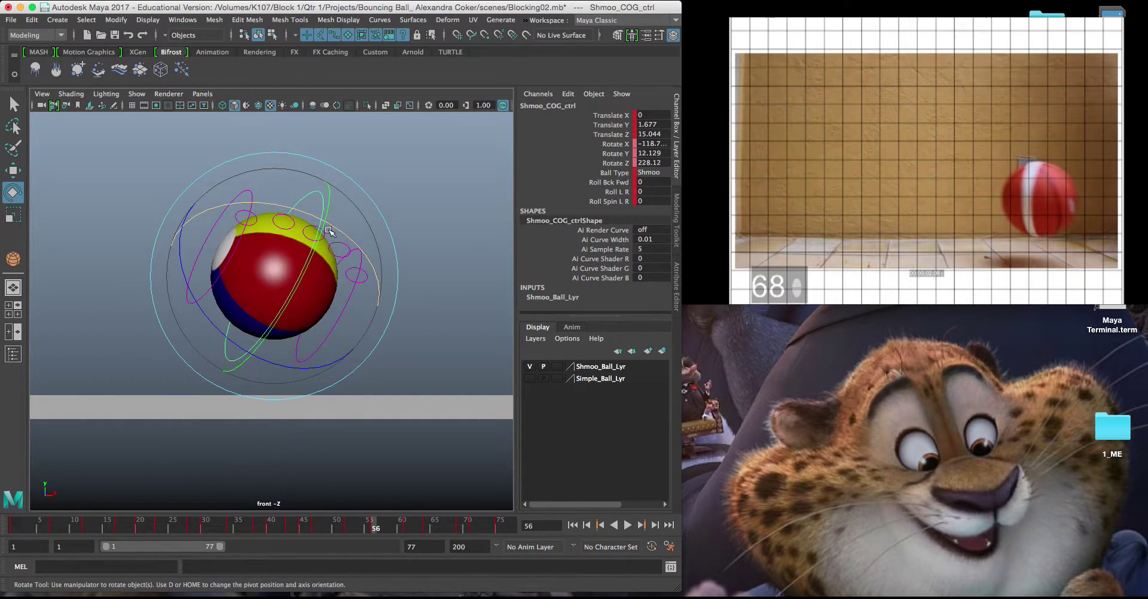
# Key the ball control's rotation at frame 56 at about -171.9, 26.7 and 185 degrees to match the reference ball's vertical stripe.
pyautogui.moveTo(334, 224); pyautogui.dragTo(347, 233)
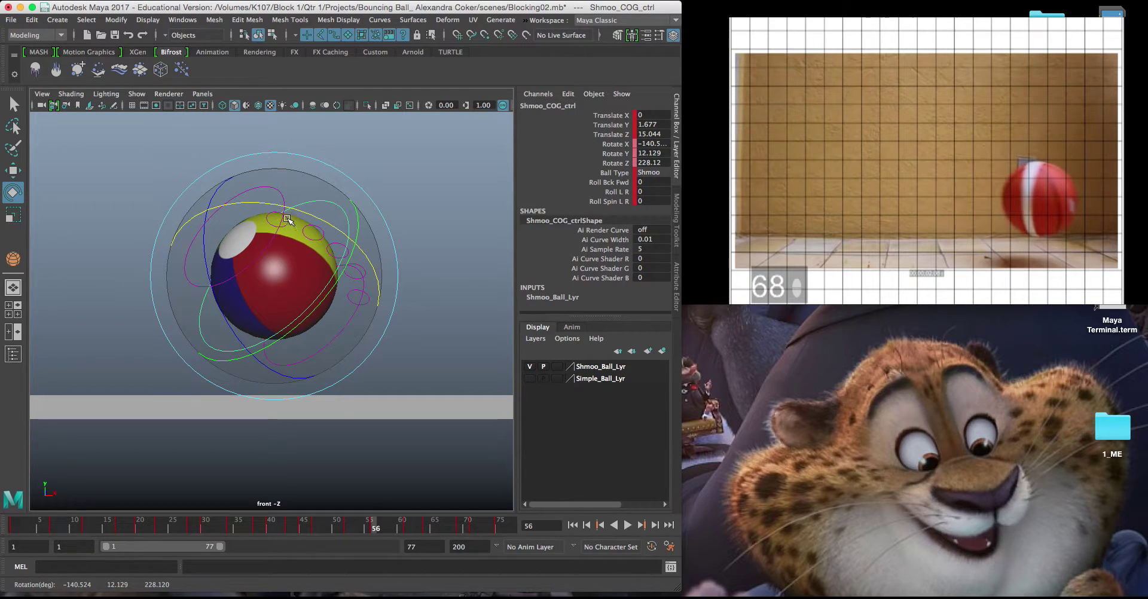
pyautogui.moveTo(205, 251); pyautogui.dragTo(214, 195)
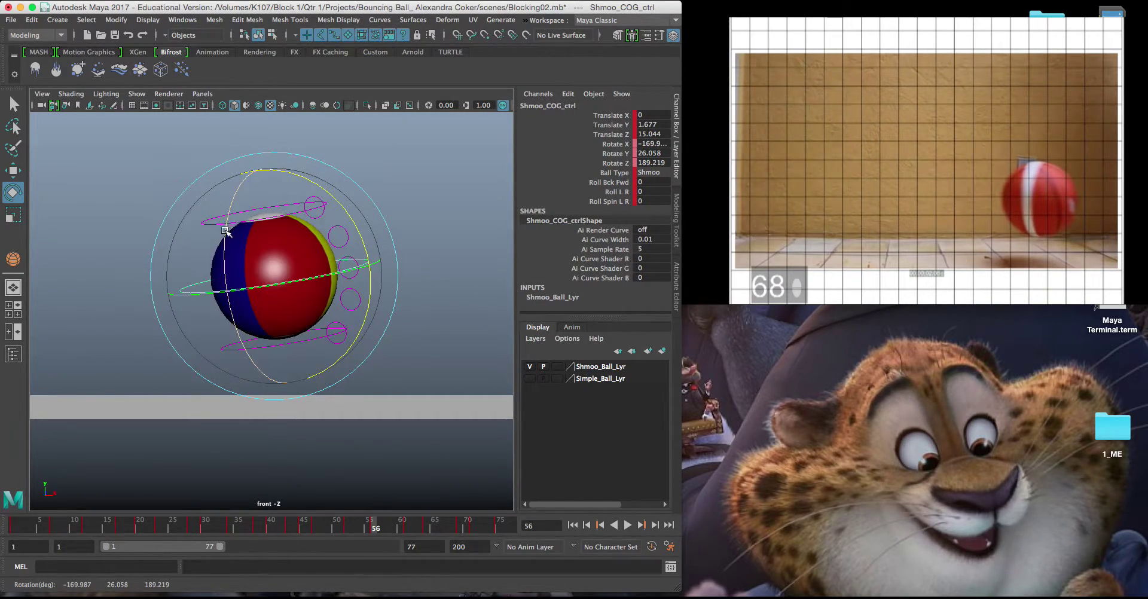
pyautogui.moveTo(225, 230); pyautogui.dragTo(226, 225)
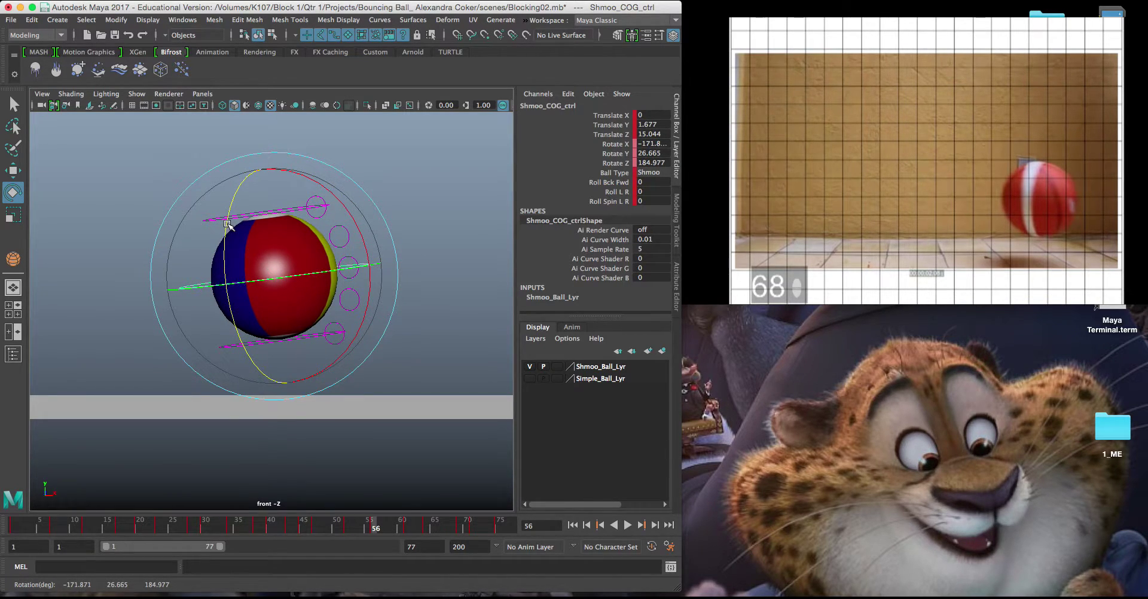
pyautogui.press('s')
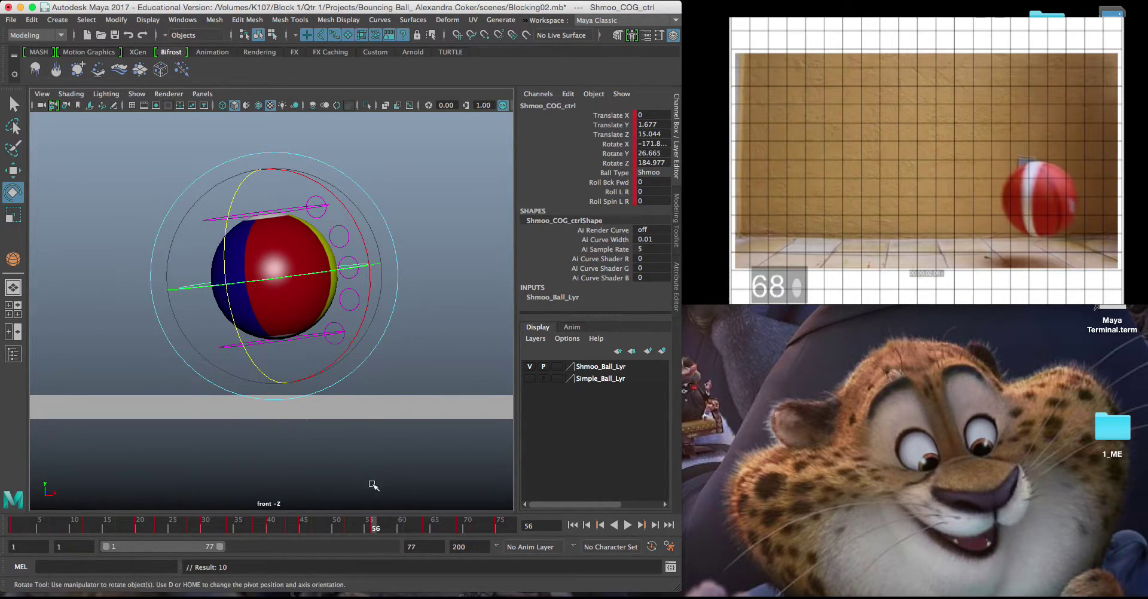
# Play back and scrub the animation to review the ball's spin through the keyed frames, ending on frame 56.
pyautogui.moveTo(375, 528); pyautogui.dragTo(363, 528)
pyautogui.hotkey('alt', 'v')
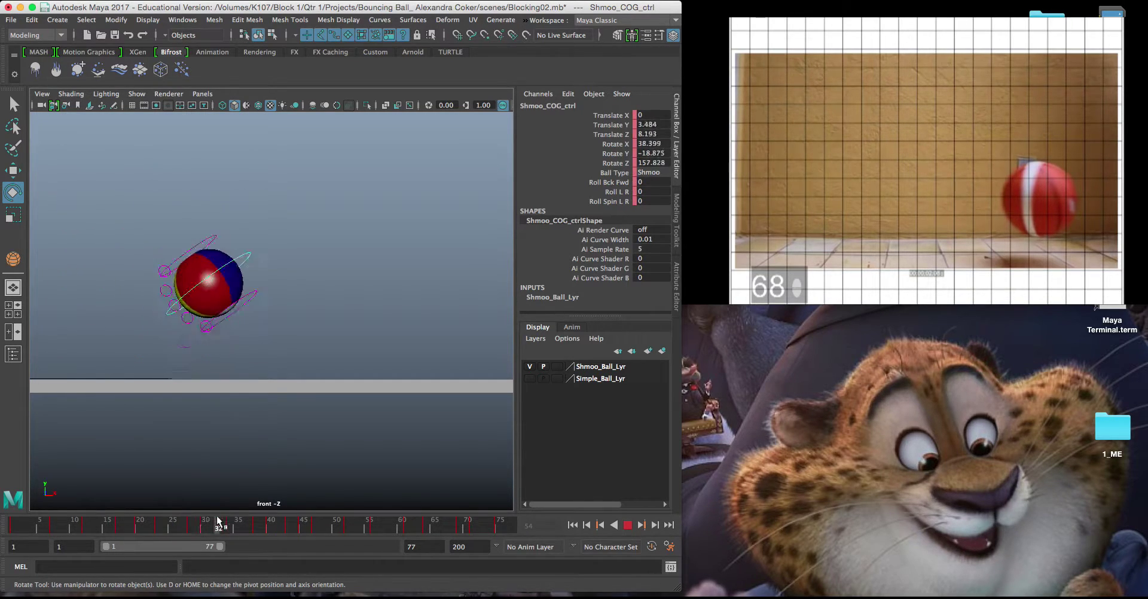
pyautogui.moveTo(347, 524); pyautogui.dragTo(374, 528)
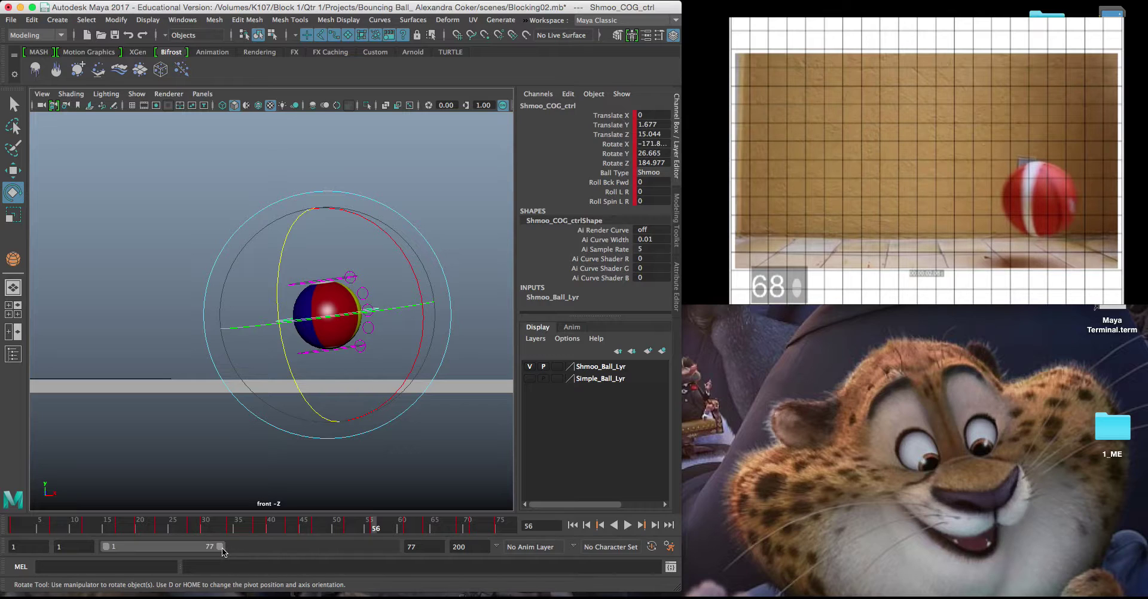
# Extend the playback range to frame 104 and review the ball's rotation from the start of the animation.
pyautogui.moveTo(221, 547); pyautogui.dragTo(302, 531)
pyautogui.hotkey('alt', 'v')
pyautogui.moveTo(300, 533); pyautogui.dragTo(41, 537)
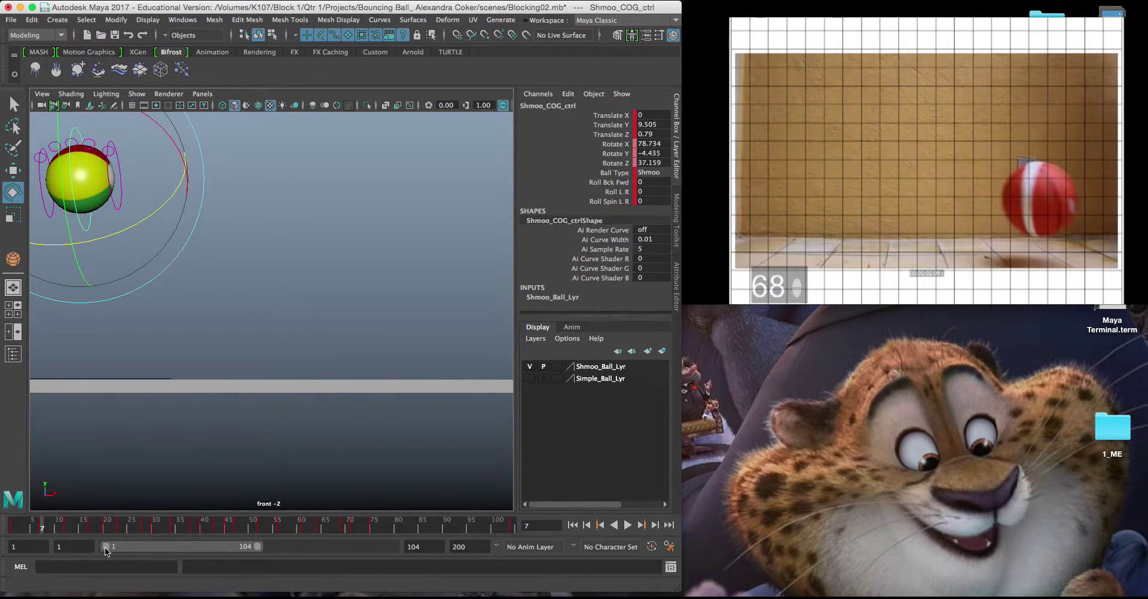
pyautogui.press('f')
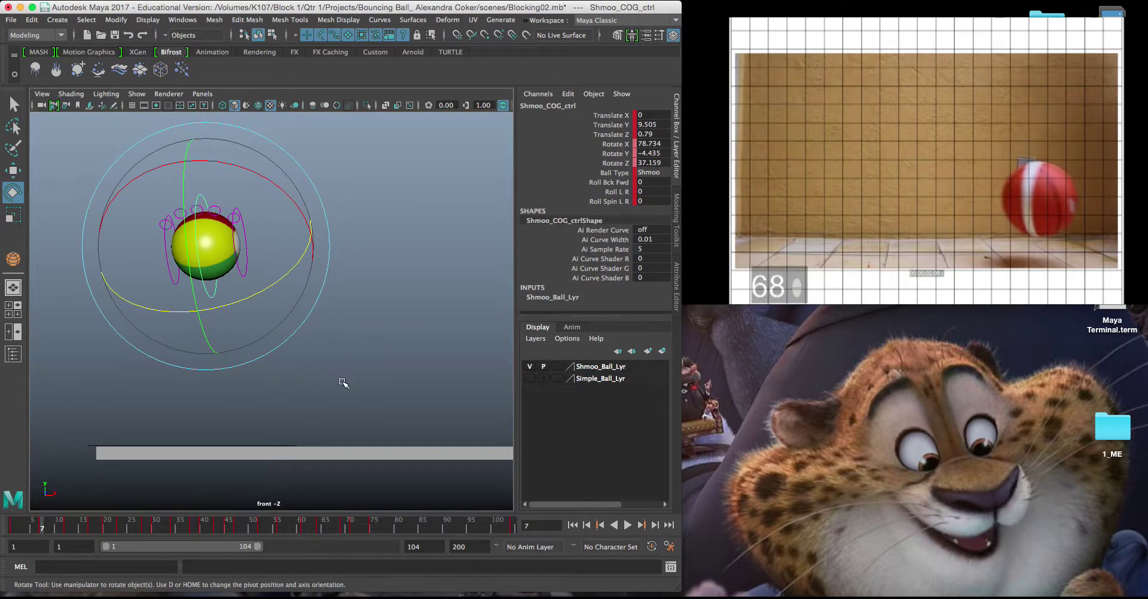
pyautogui.moveTo(45, 531); pyautogui.dragTo(12, 531)
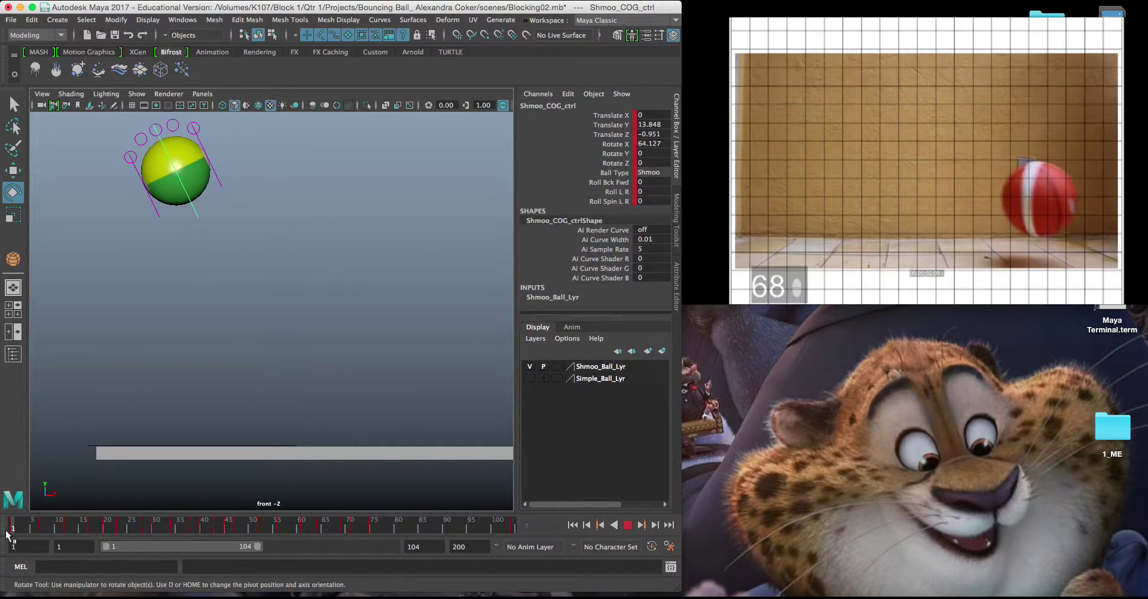